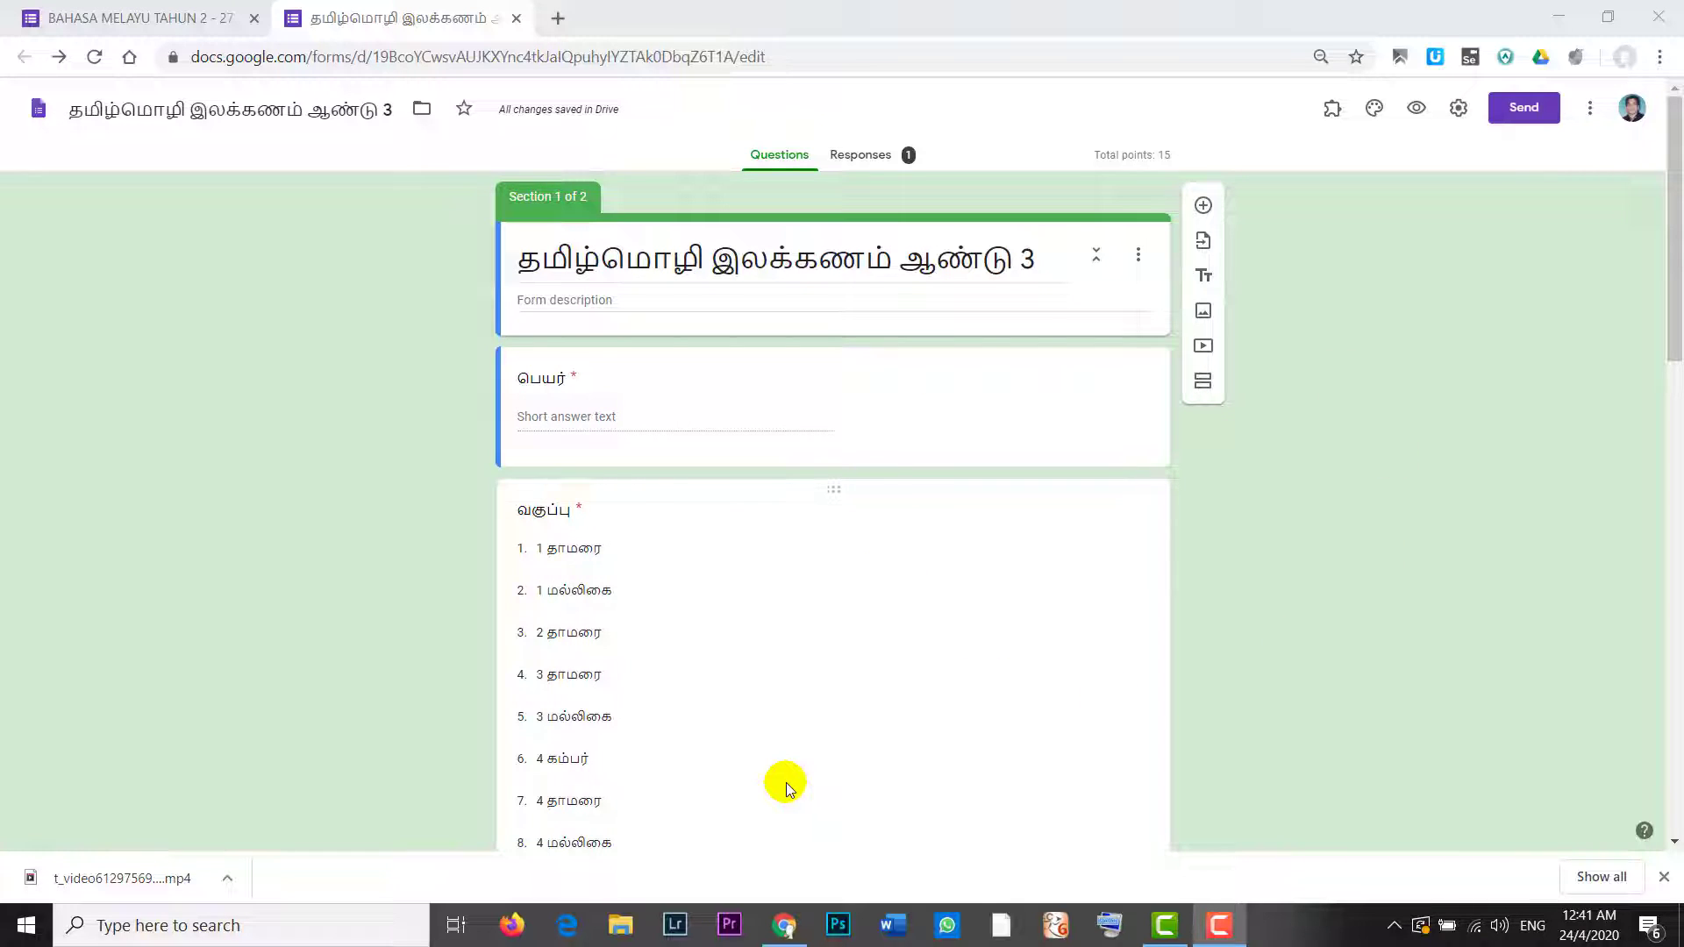
Step: Switch to the BAHASA MELAYU TAHUN 2 - 27 MAC 2020 form's browser tab
click(124, 18)
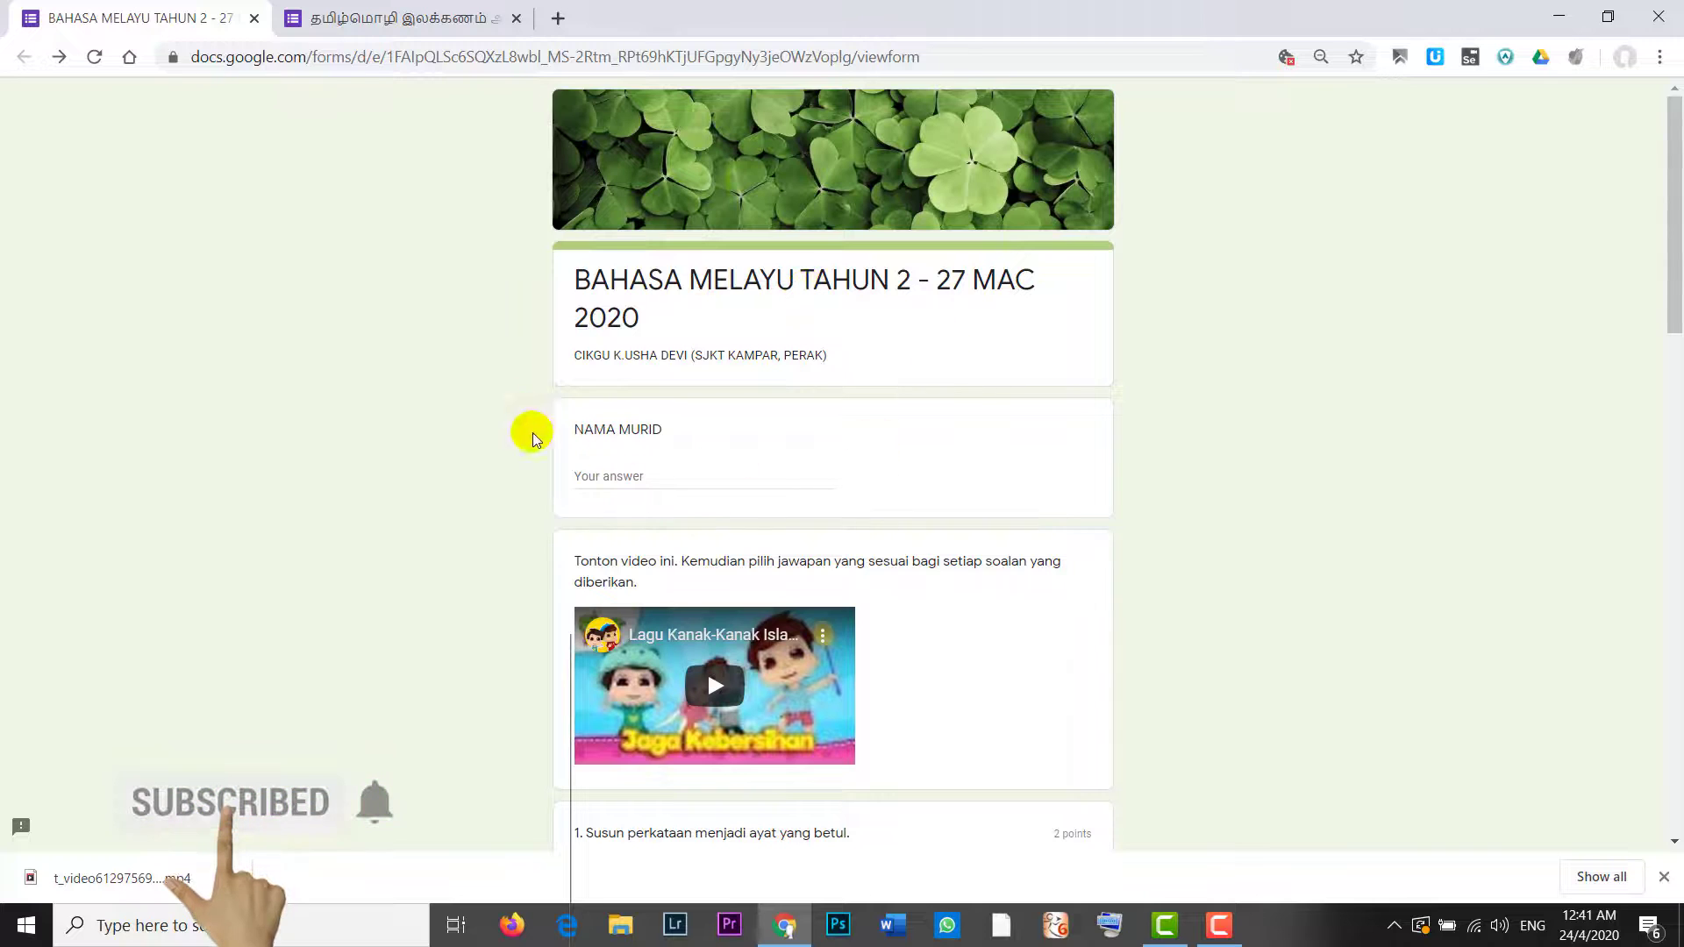
Step: Scroll the BAHASA MELAYU quiz down to Submit and back, then switch to தமிழ் மொழி ஆண்டு 1
drag(1675, 193, 1672, 150)
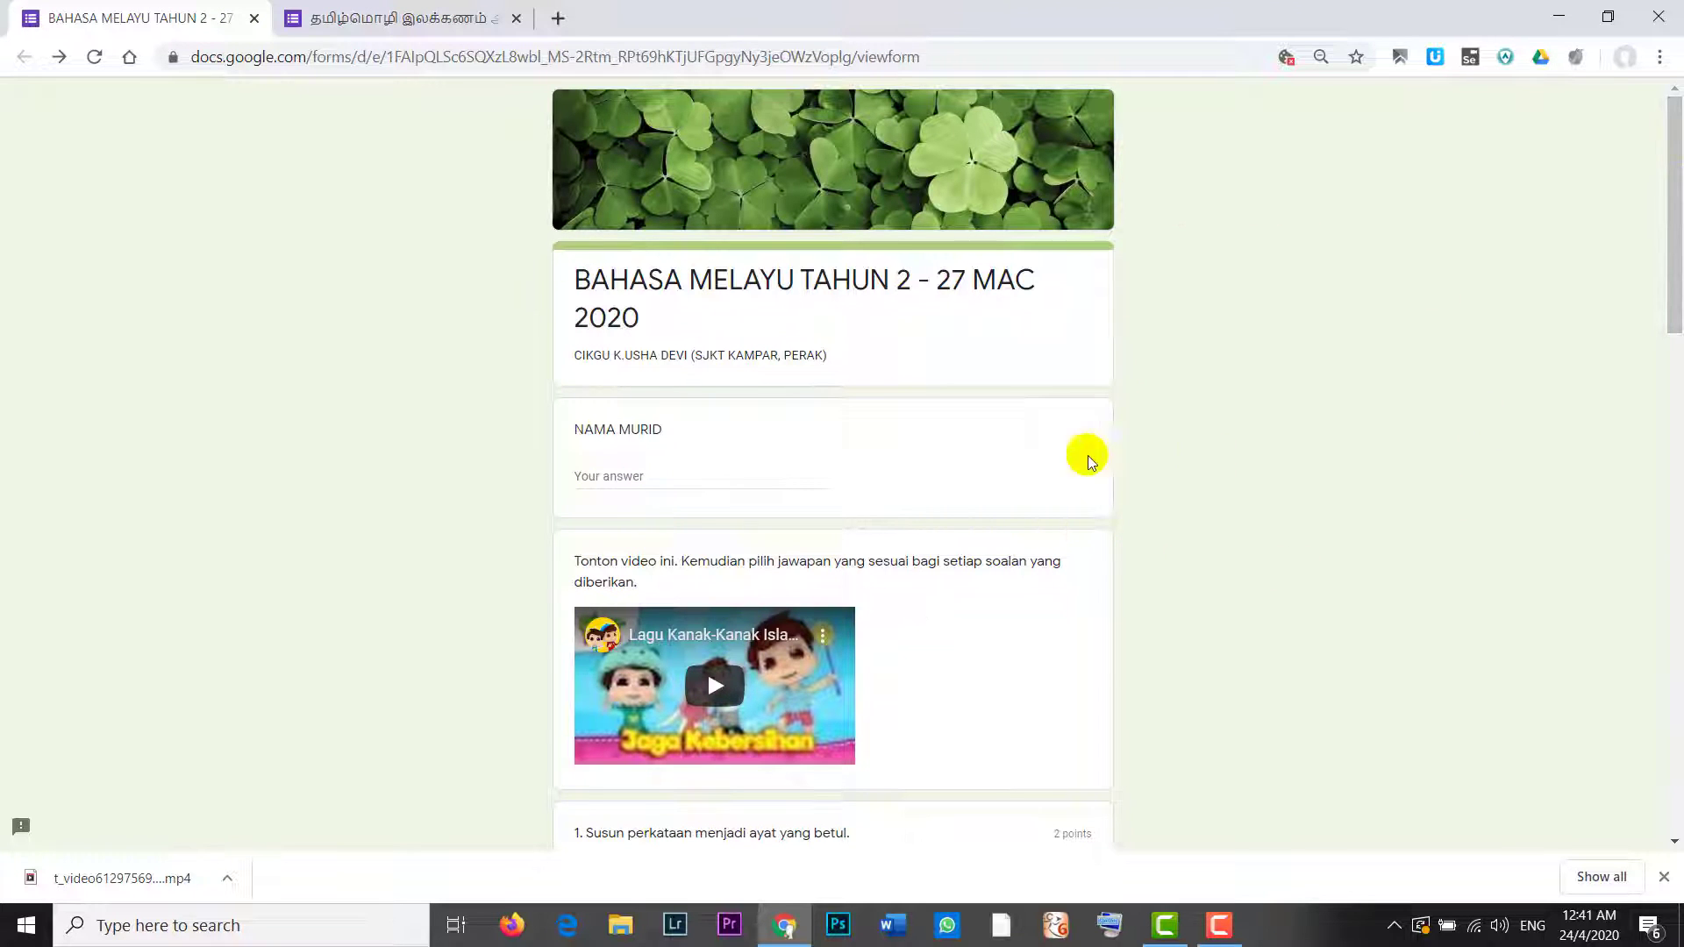
drag(1674, 234, 1676, 864)
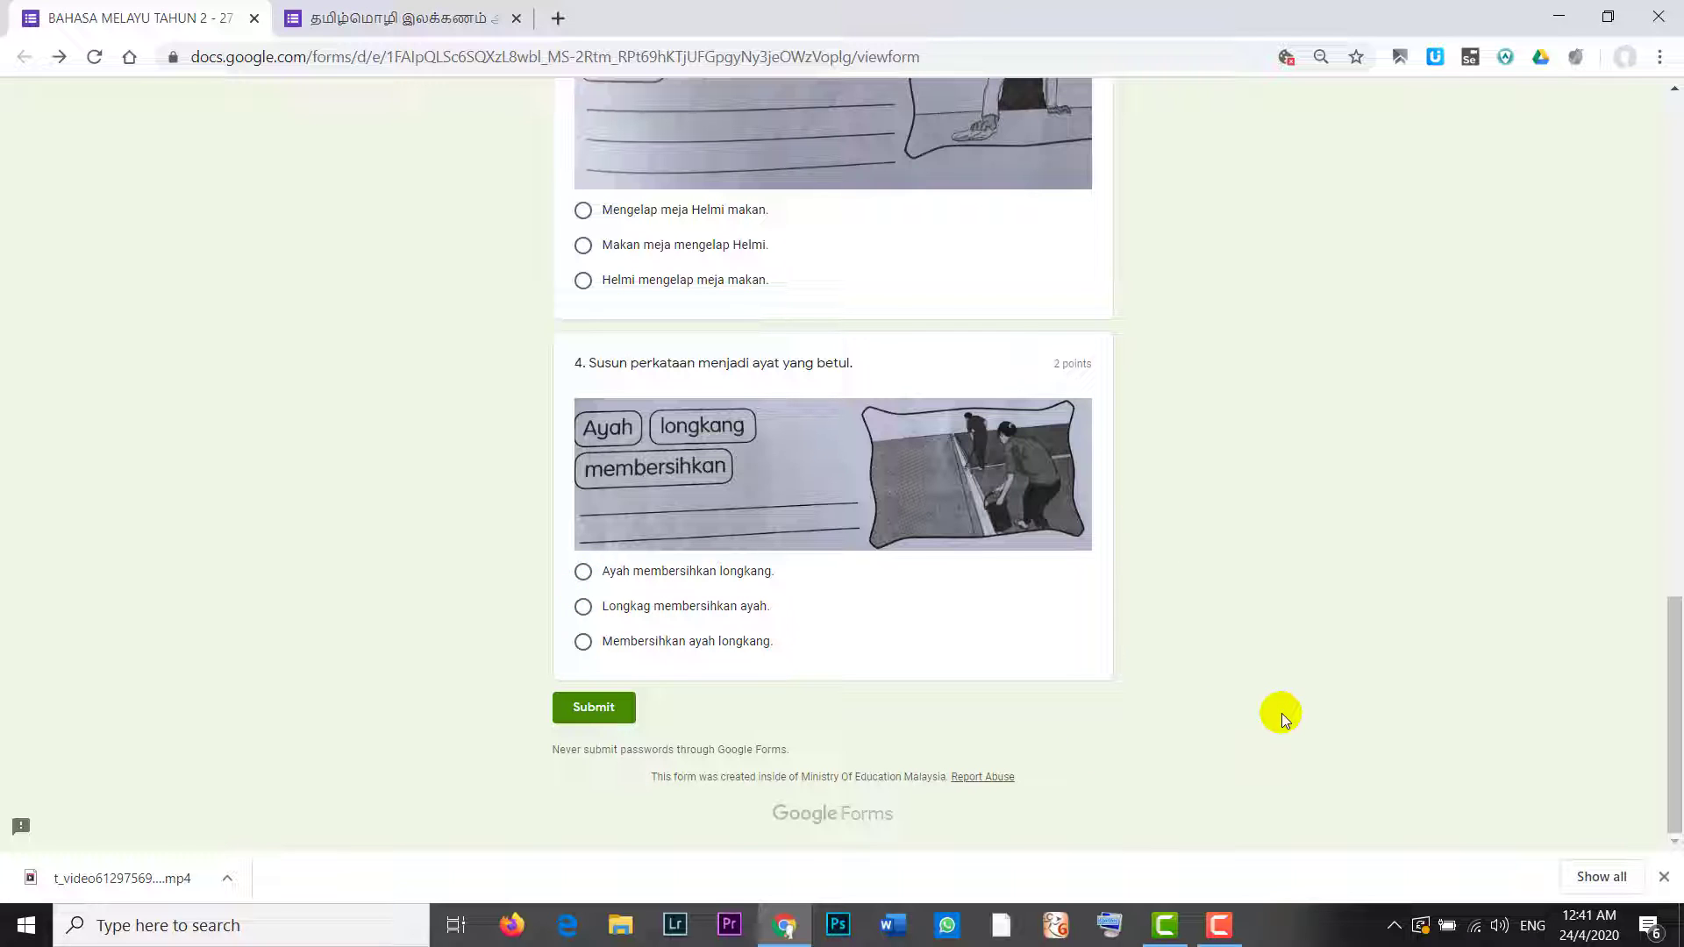
drag(1666, 715, 1681, 793)
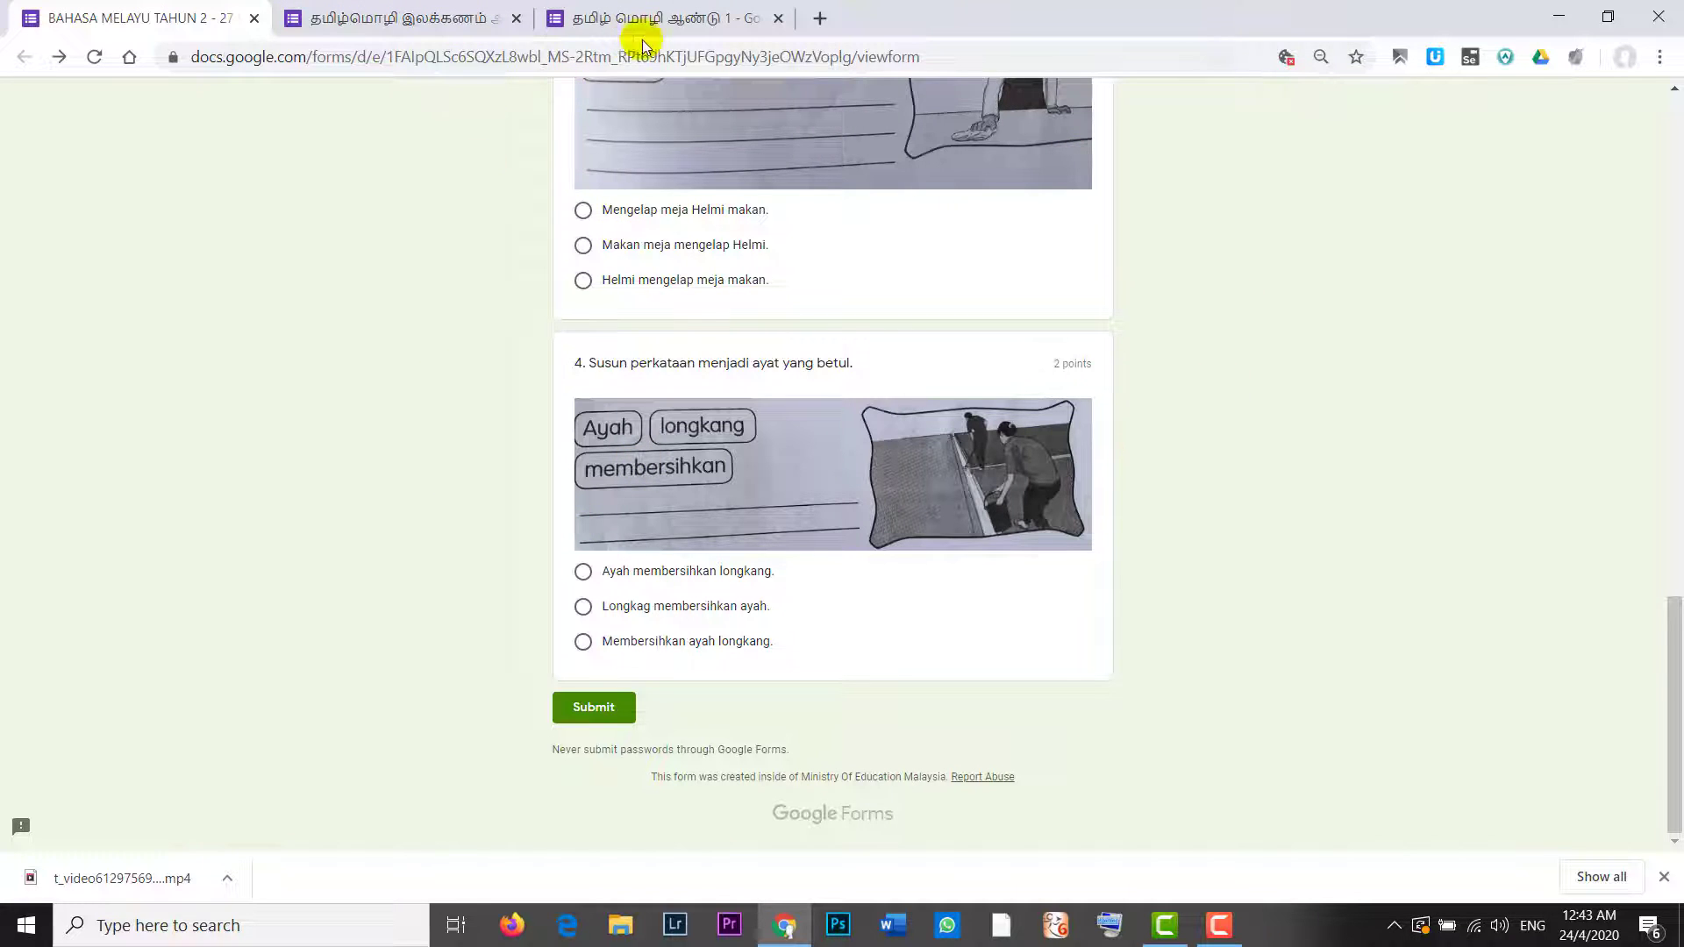
click(658, 17)
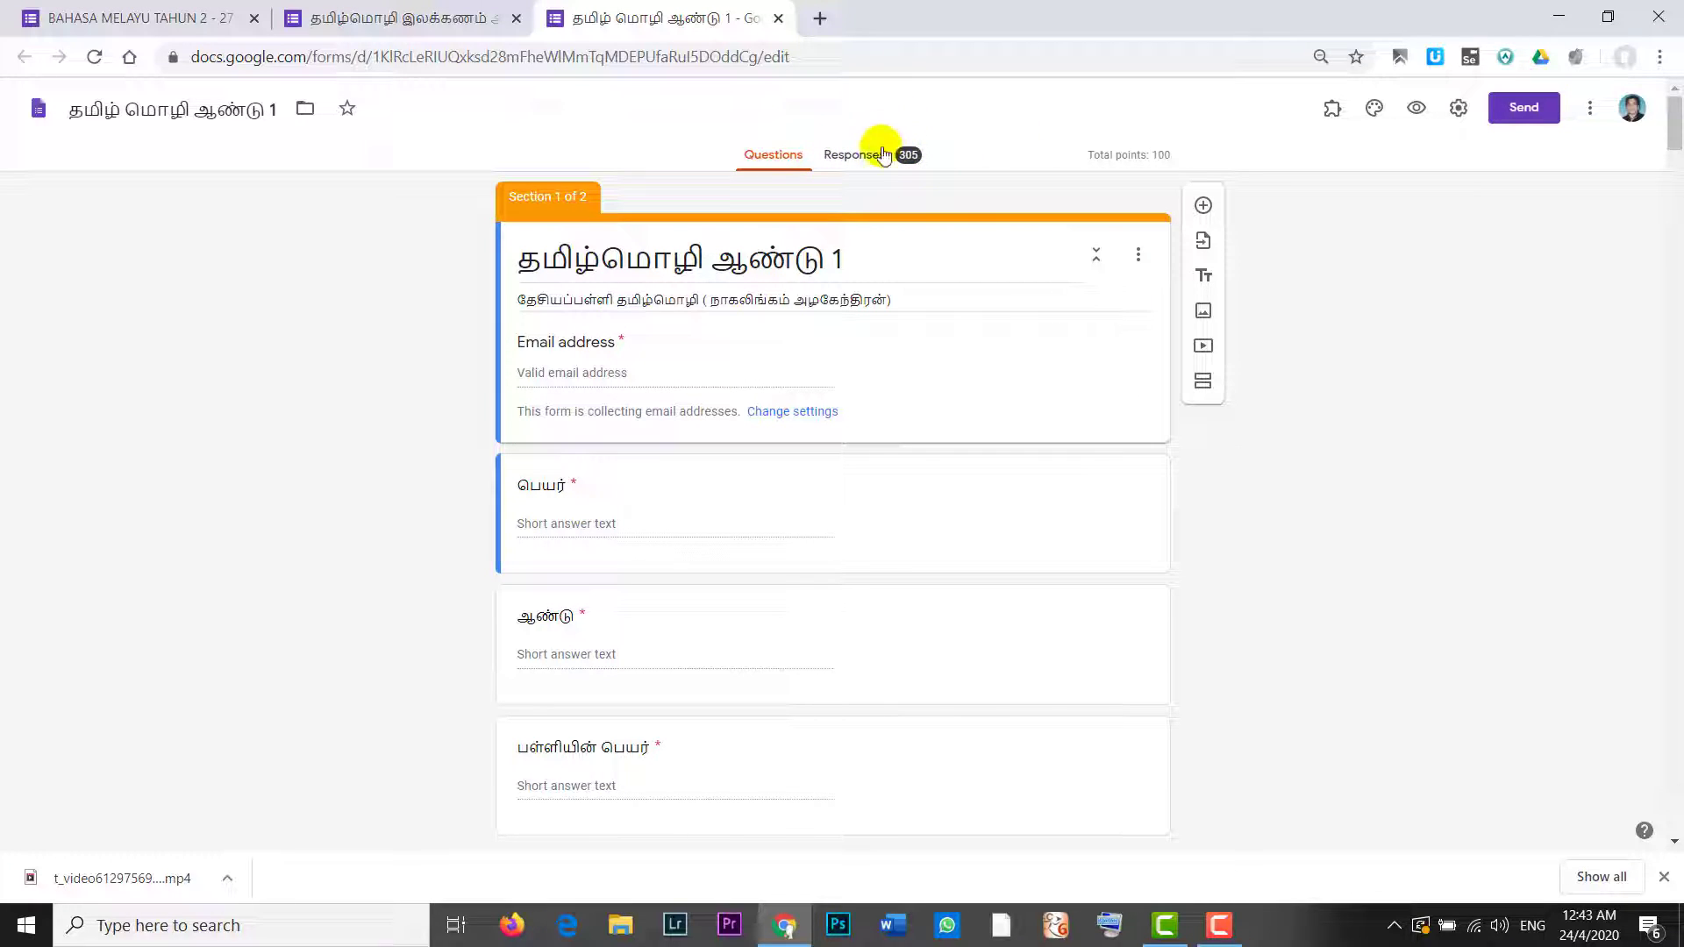
click(850, 156)
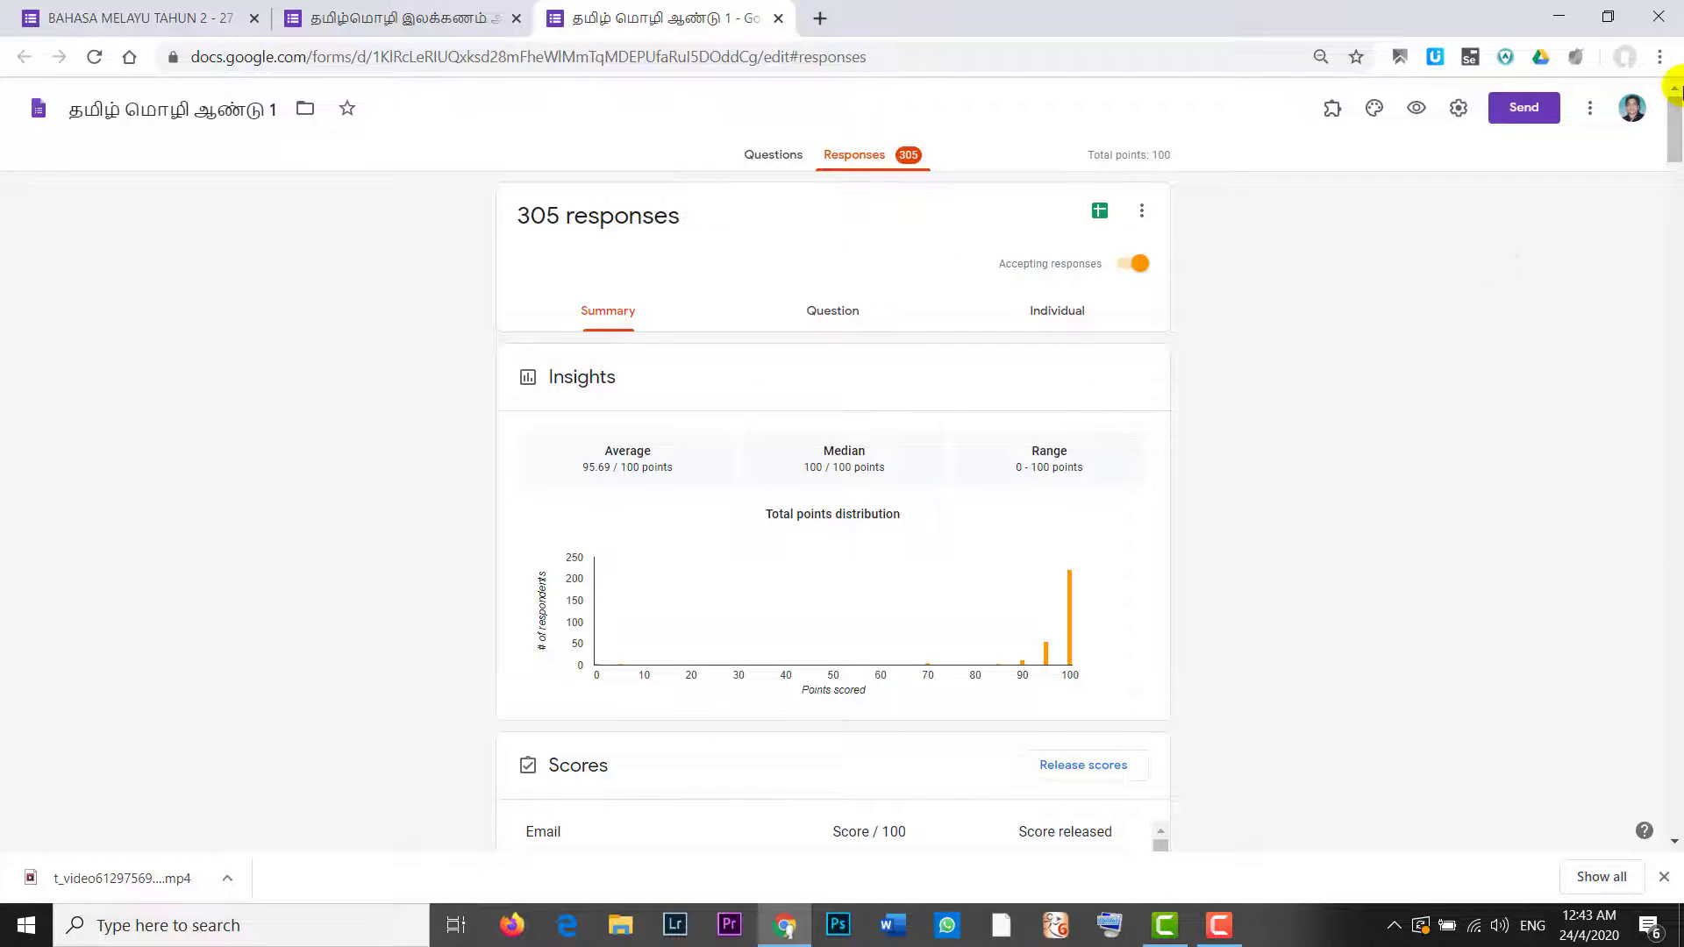
scroll(1666, 132, down, 6)
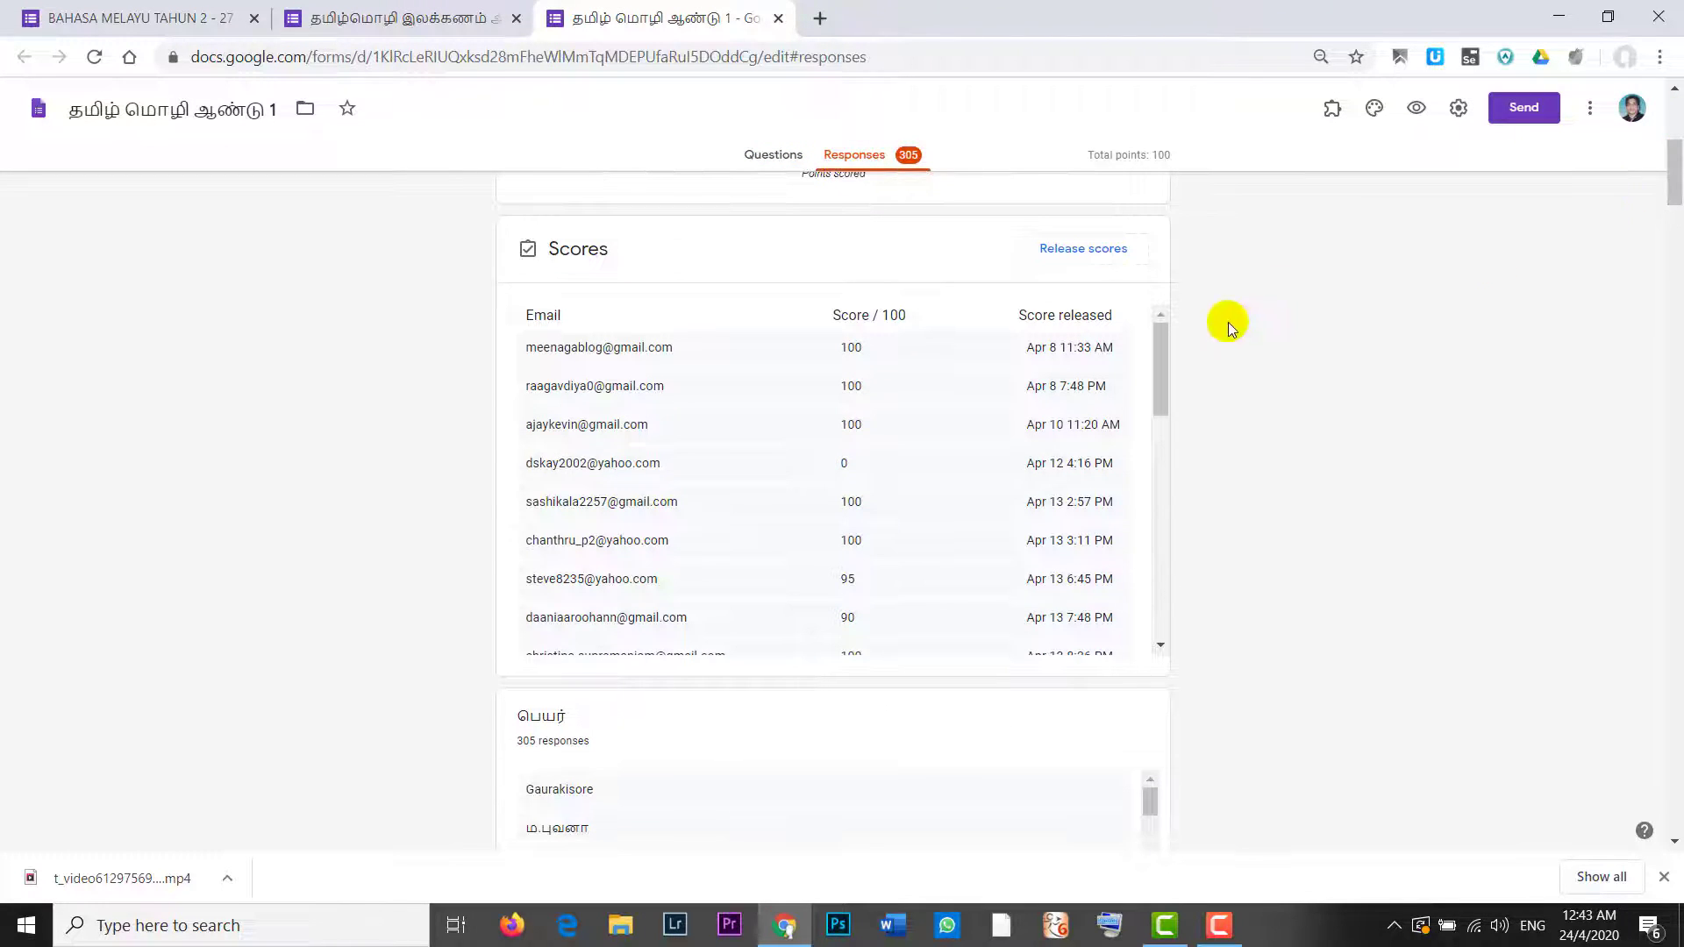
drag(1671, 175, 1675, 286)
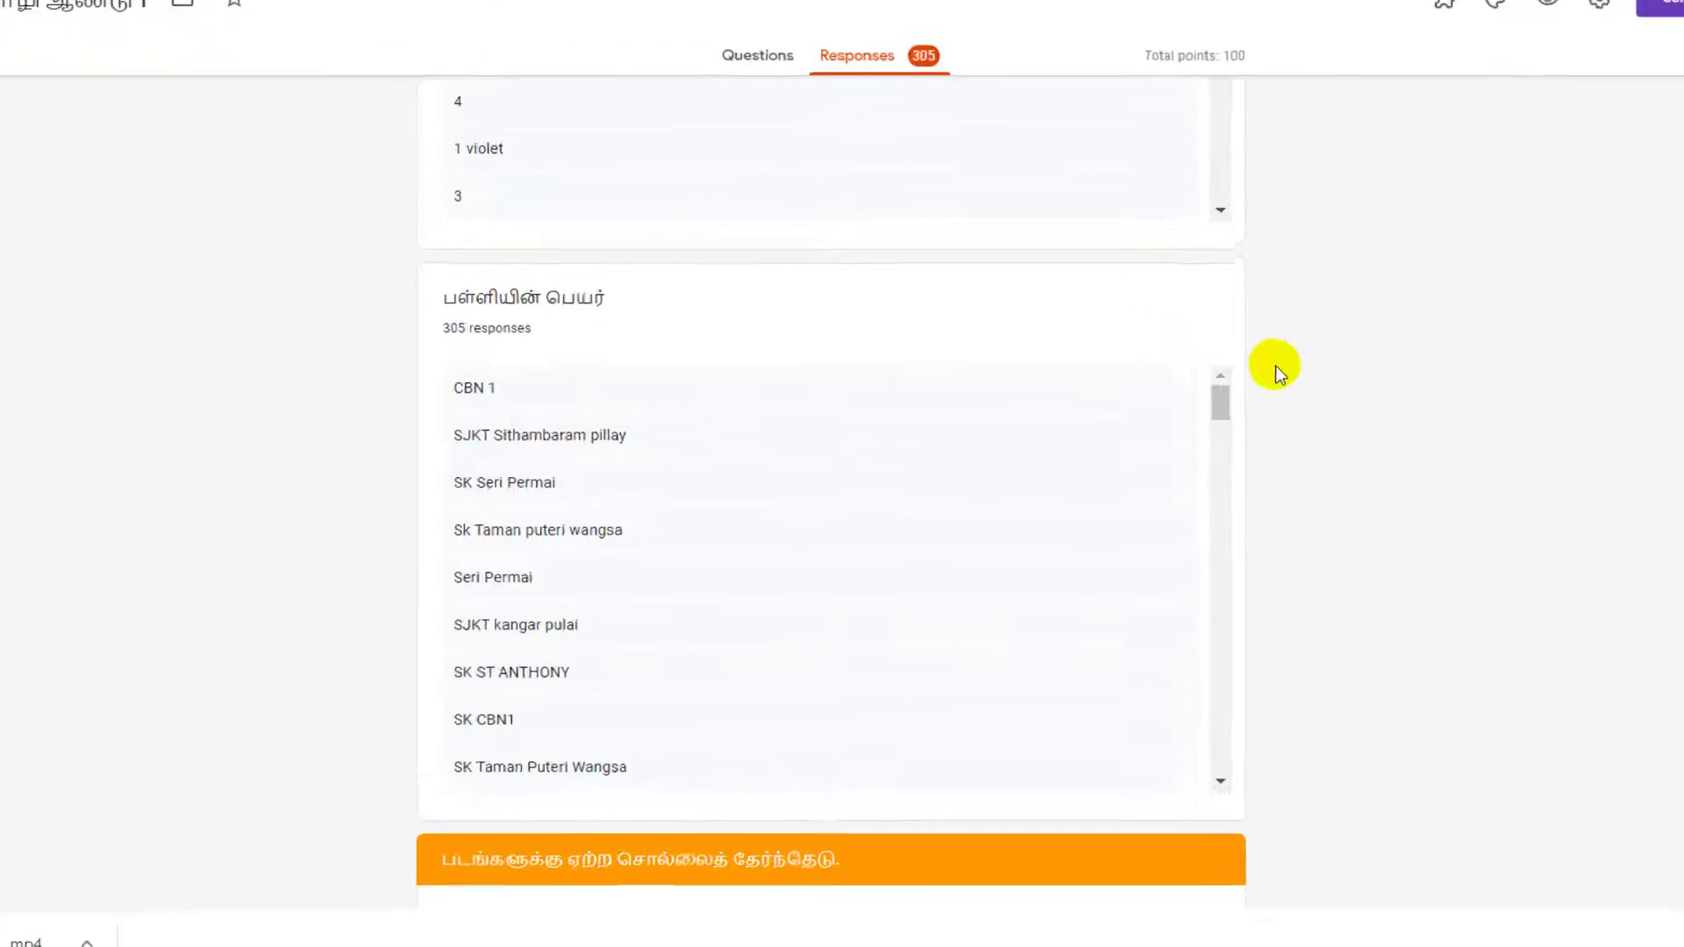
drag(1209, 409, 1215, 428)
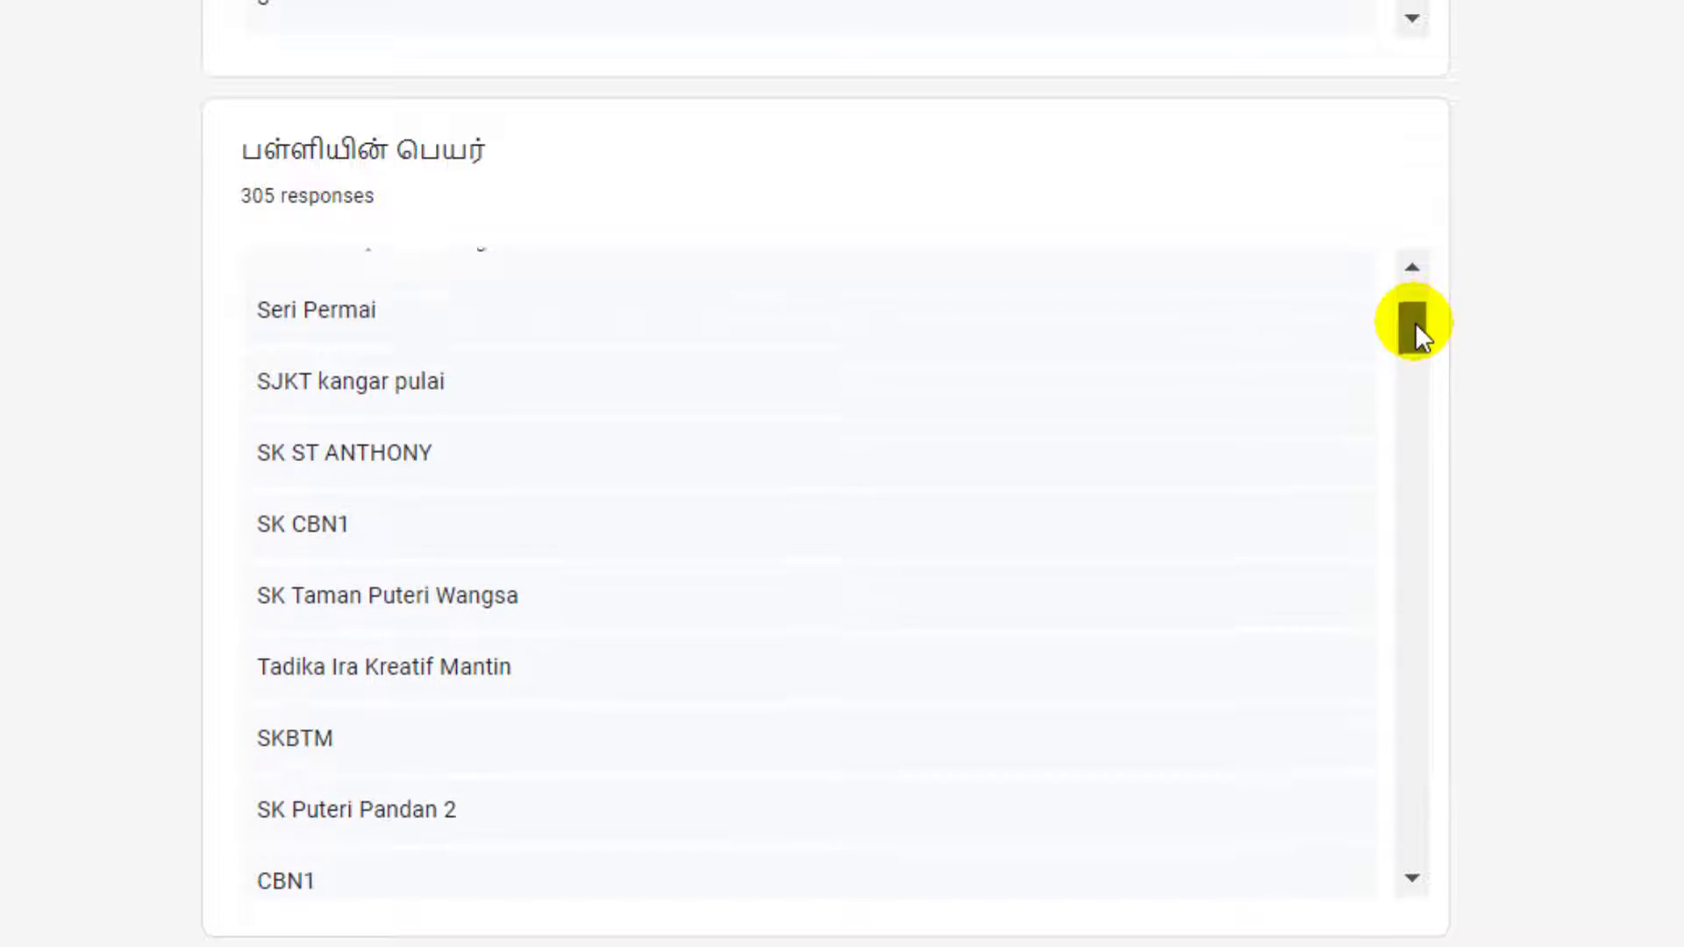
drag(1414, 323, 1414, 333)
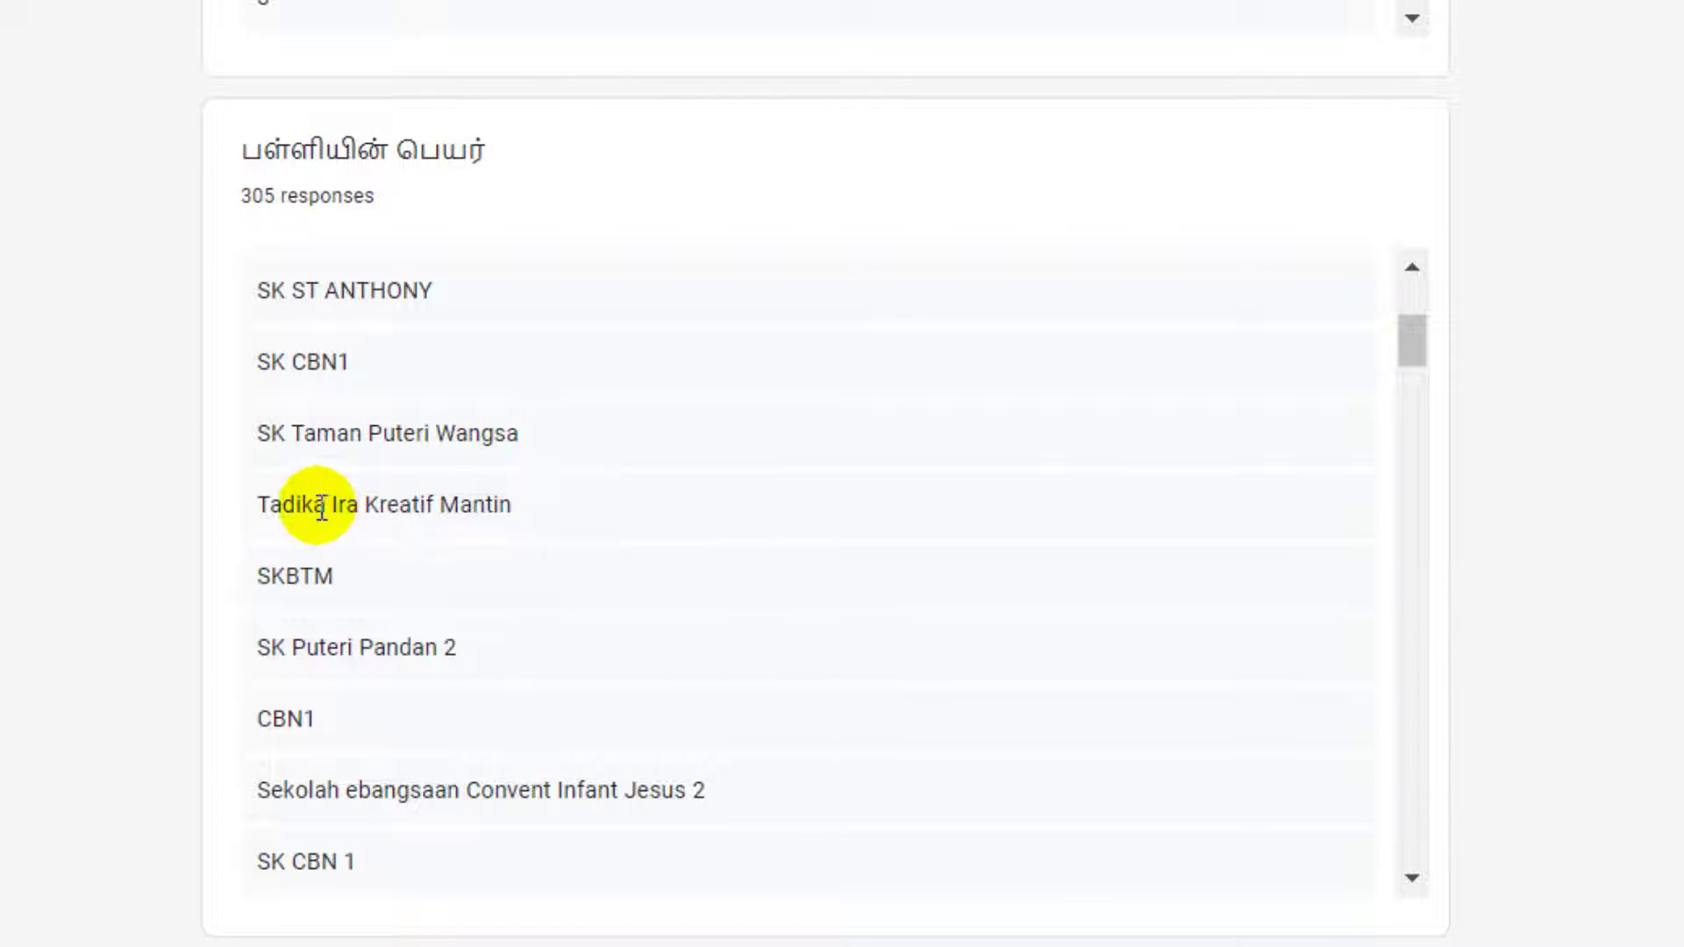
drag(1414, 352, 1413, 421)
click(616, 410)
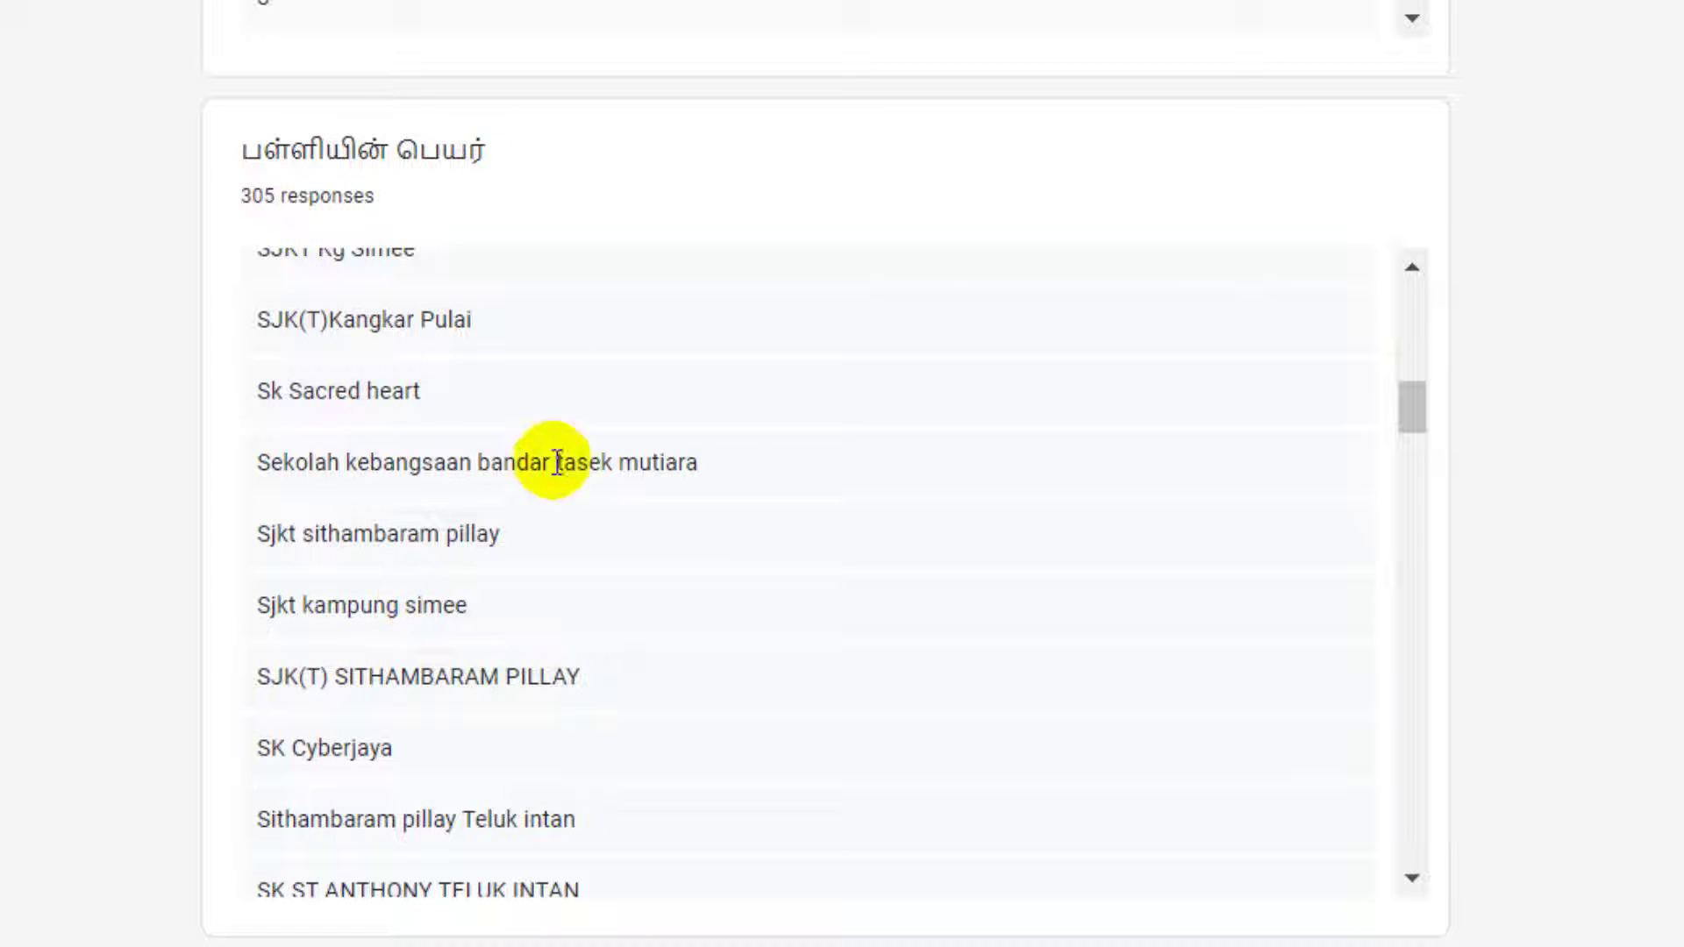
drag(1411, 391, 1430, 669)
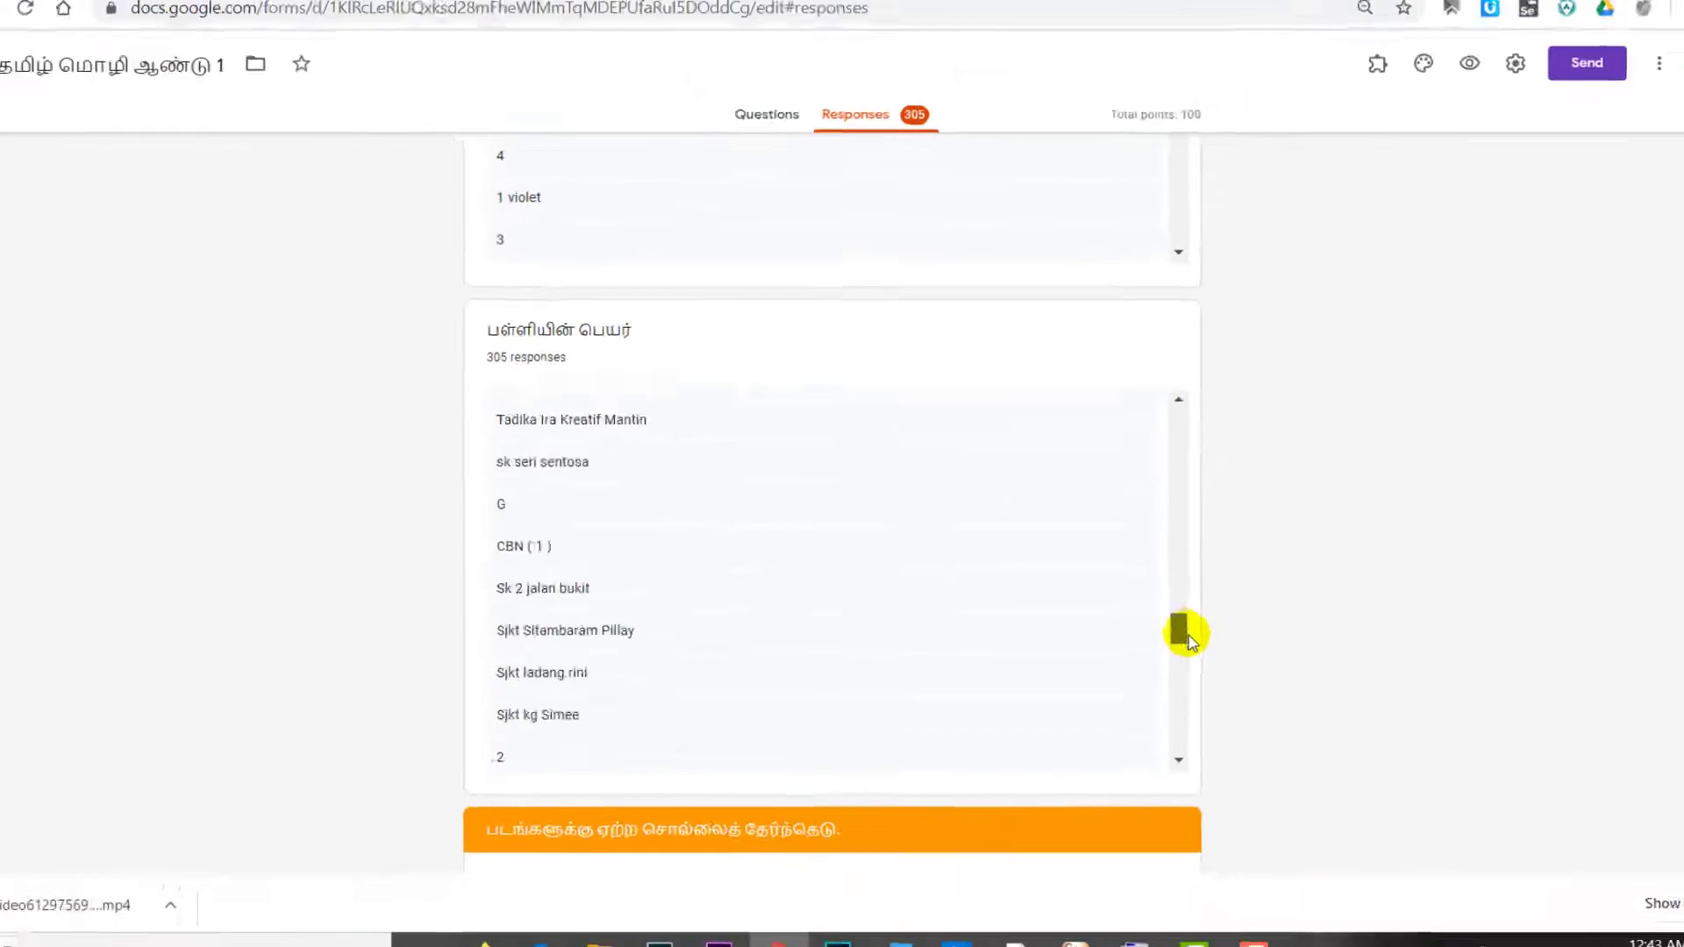
drag(1186, 633, 1191, 759)
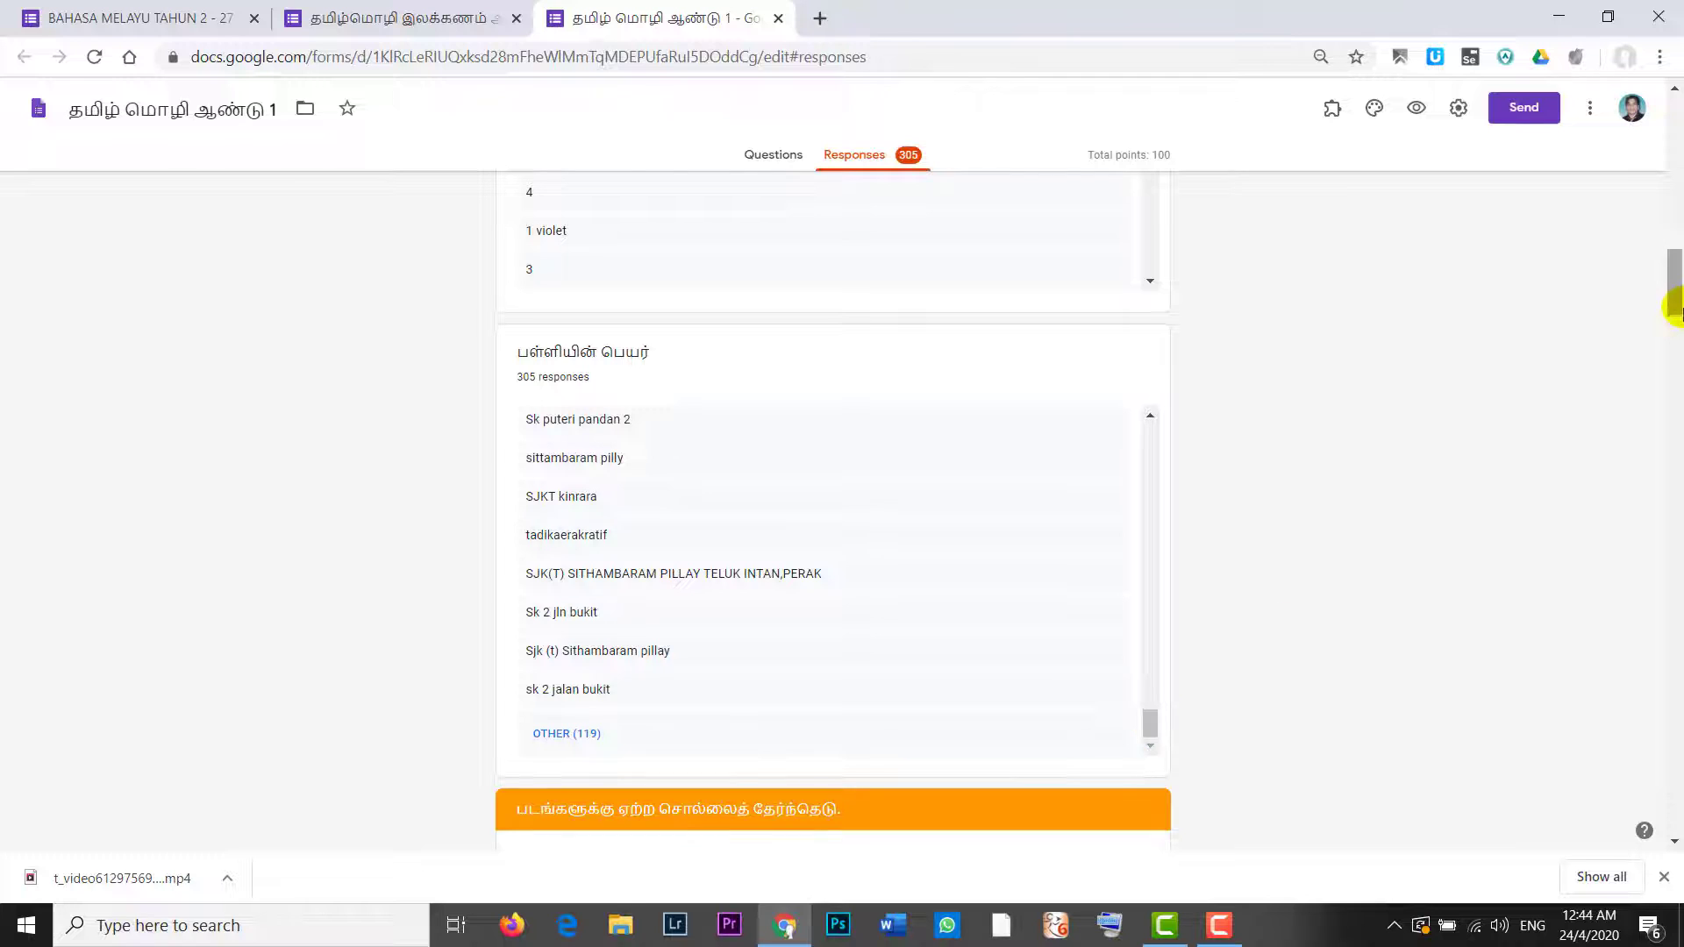
drag(1676, 309, 1675, 447)
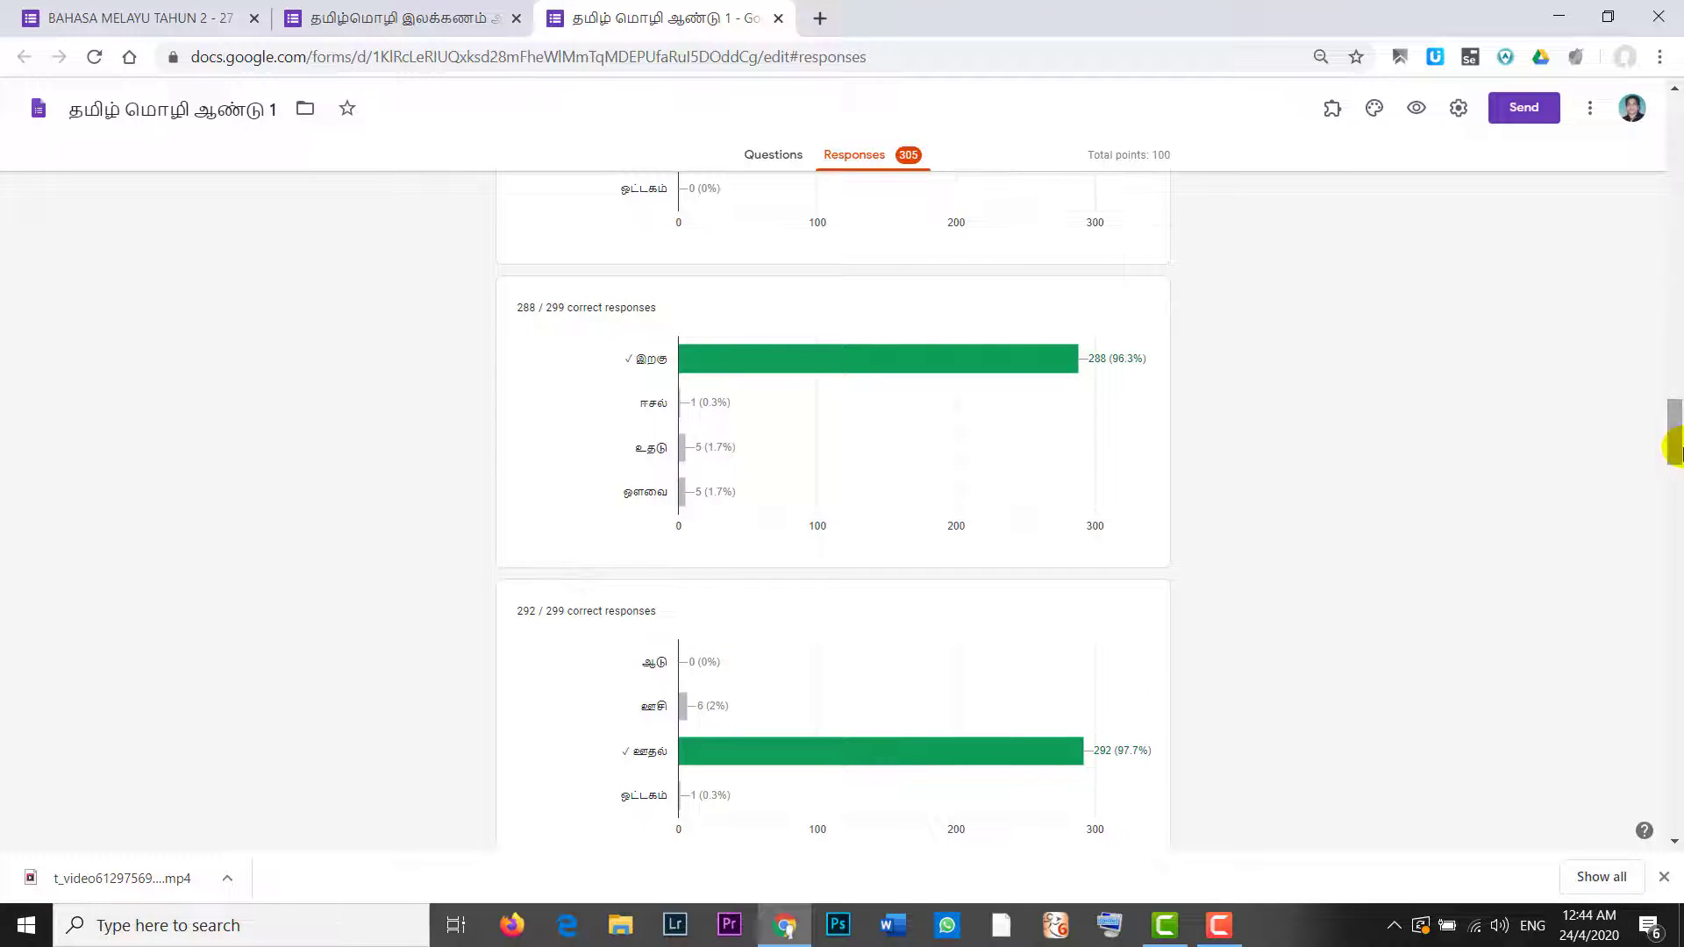
drag(1673, 446, 1673, 68)
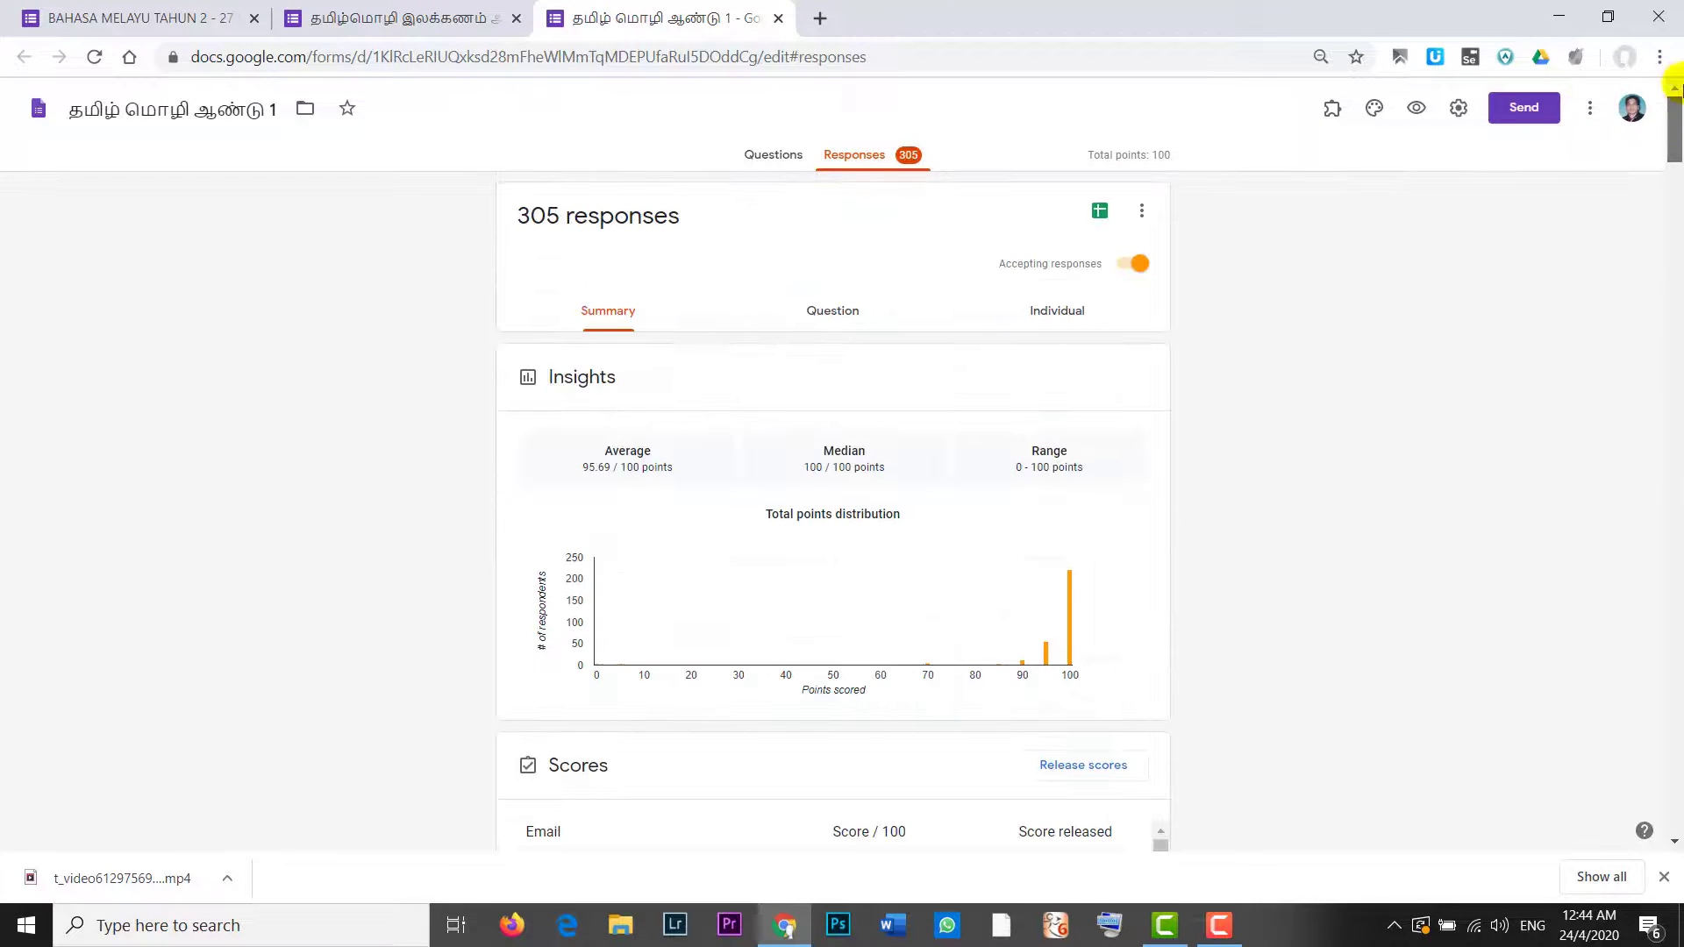
click(779, 158)
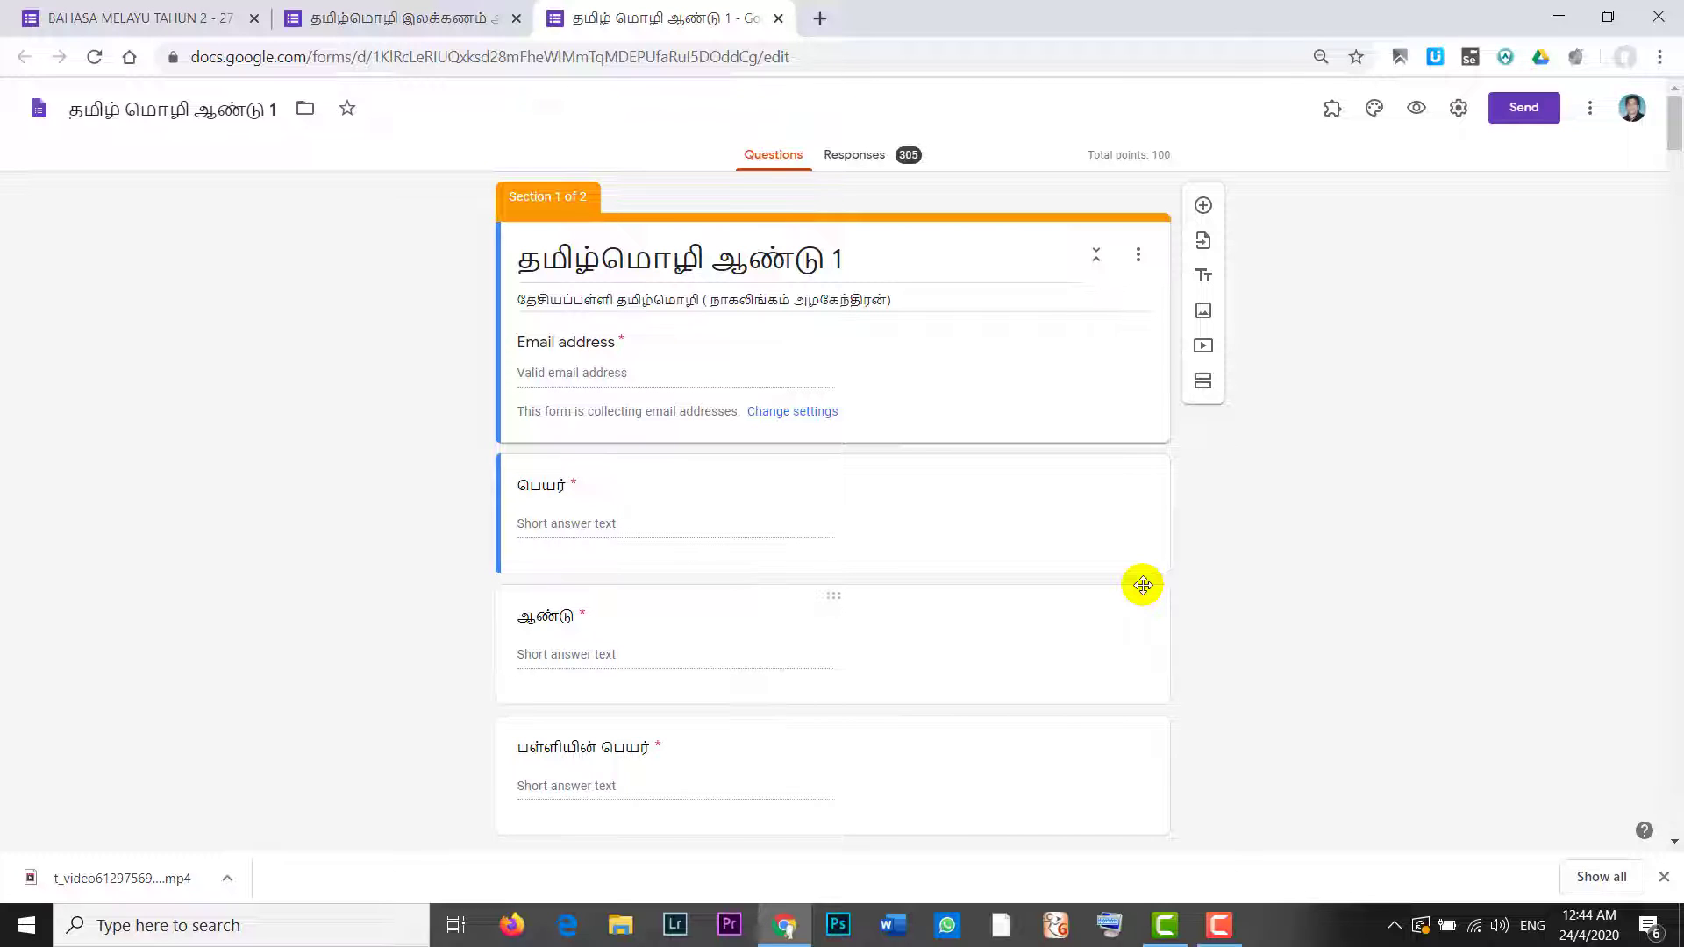
Step: Switch to the தமிழ்மொழி இலக்கணம் ஆண்டு 3 form's browser tab
click(399, 18)
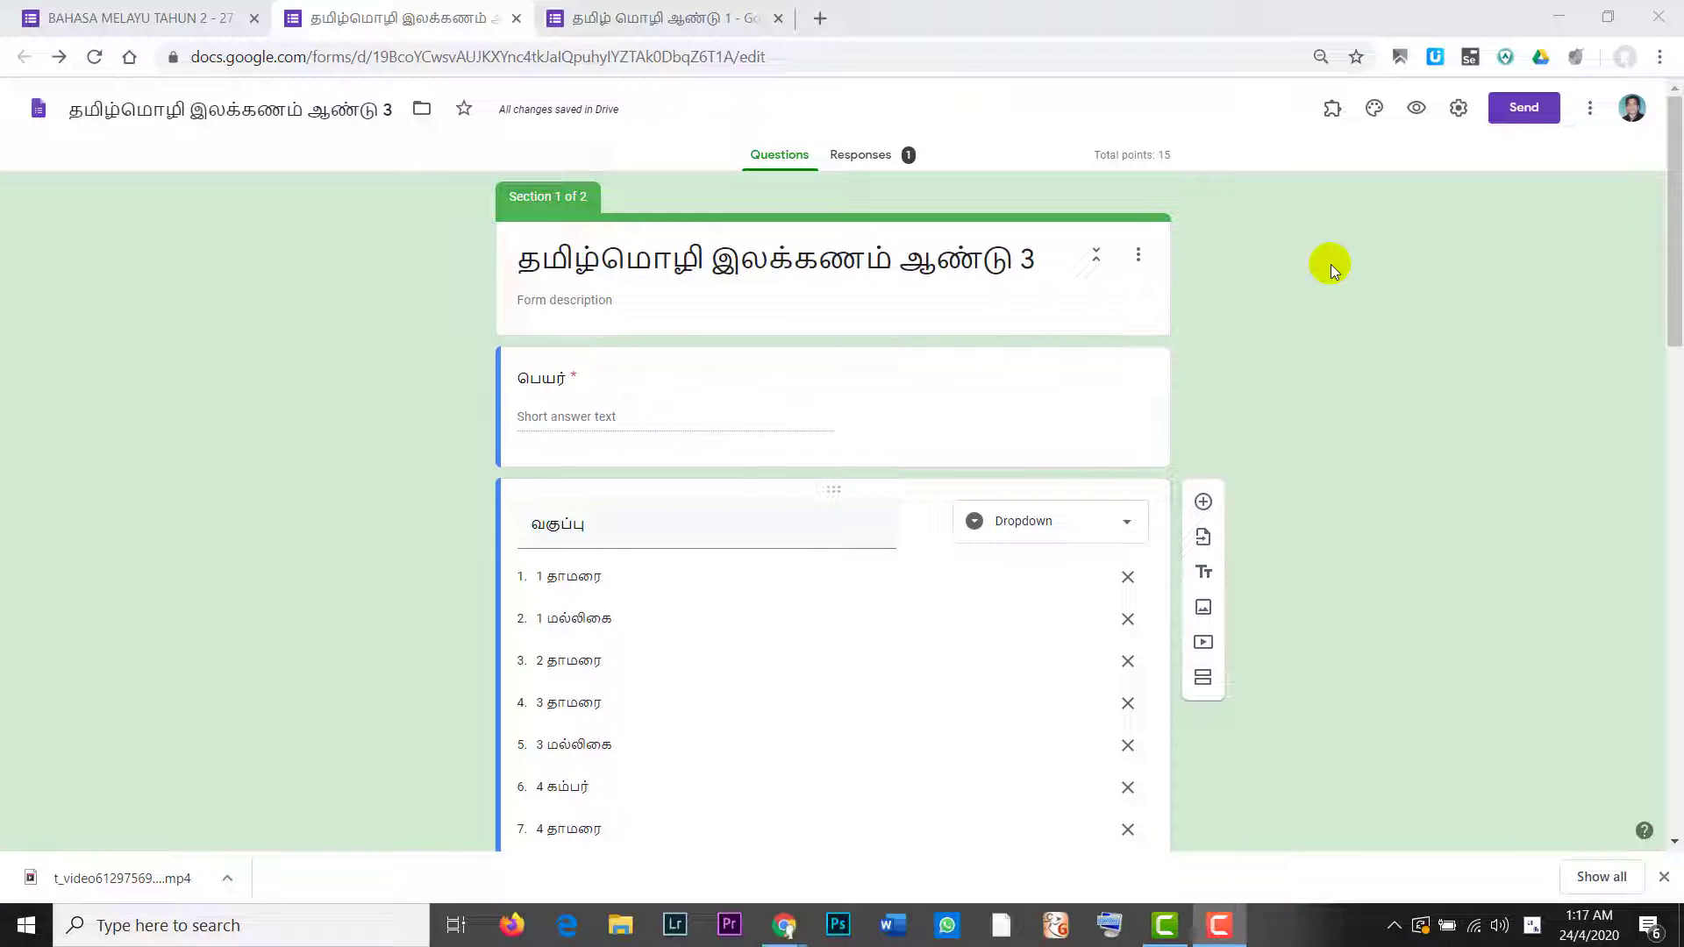
Step: Make a copy of the form, keeping the default name 'Copy of தமிழ்மொழி இலக்கணம் ஆண்டு 3'
click(1590, 114)
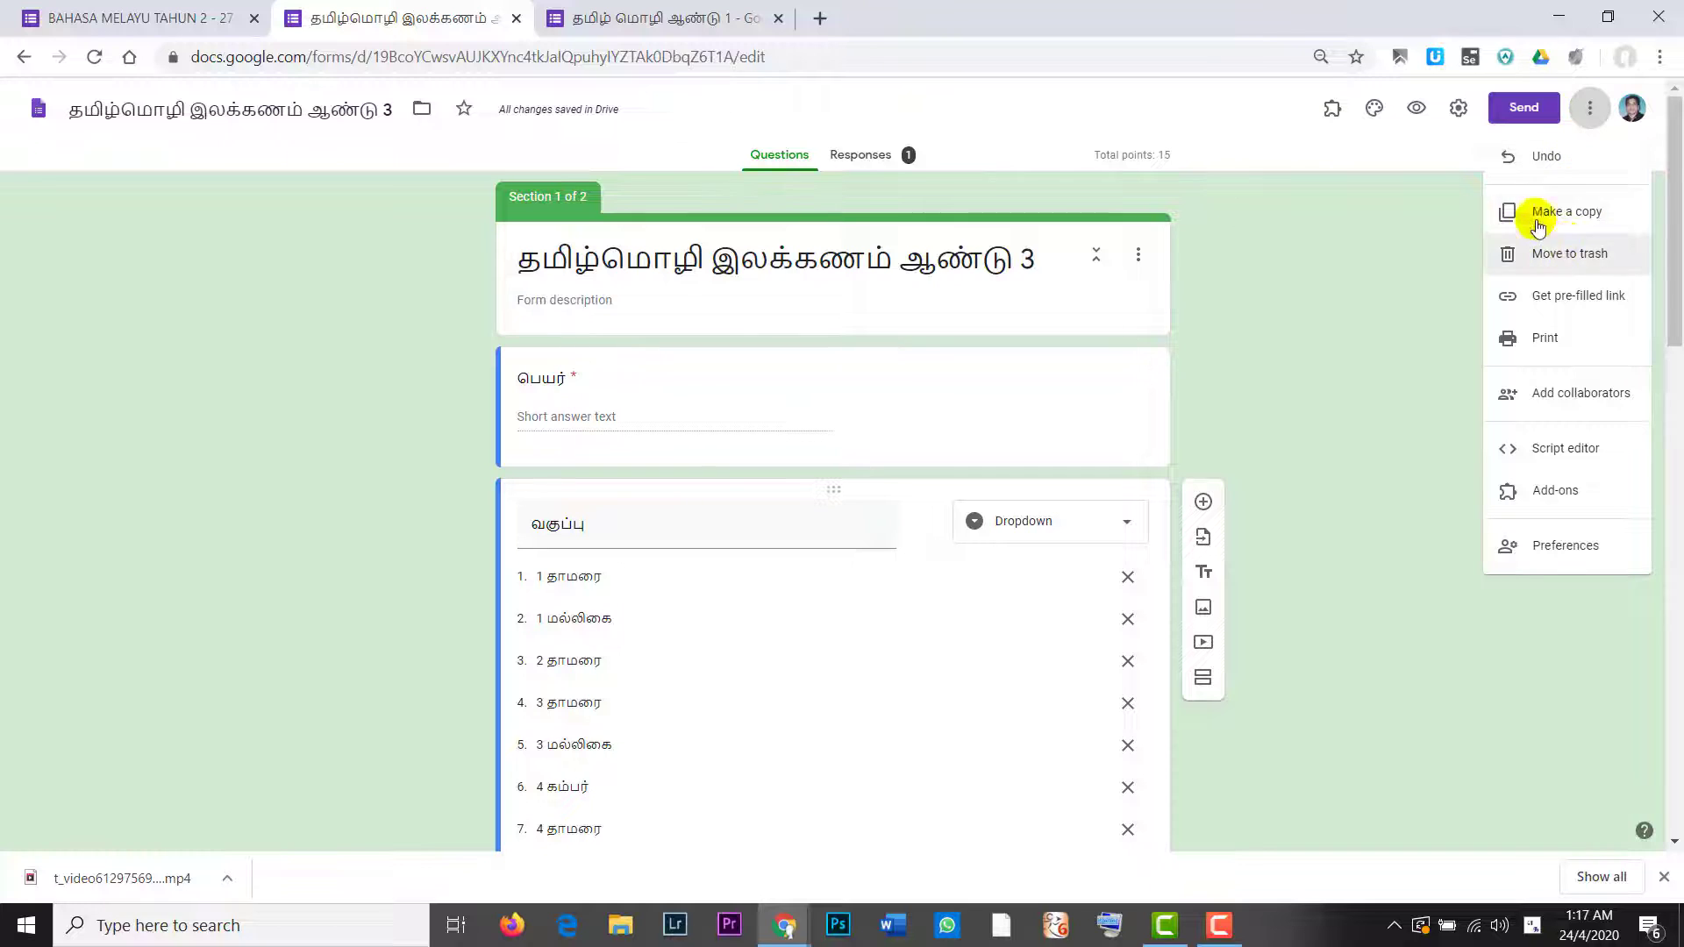
click(1577, 219)
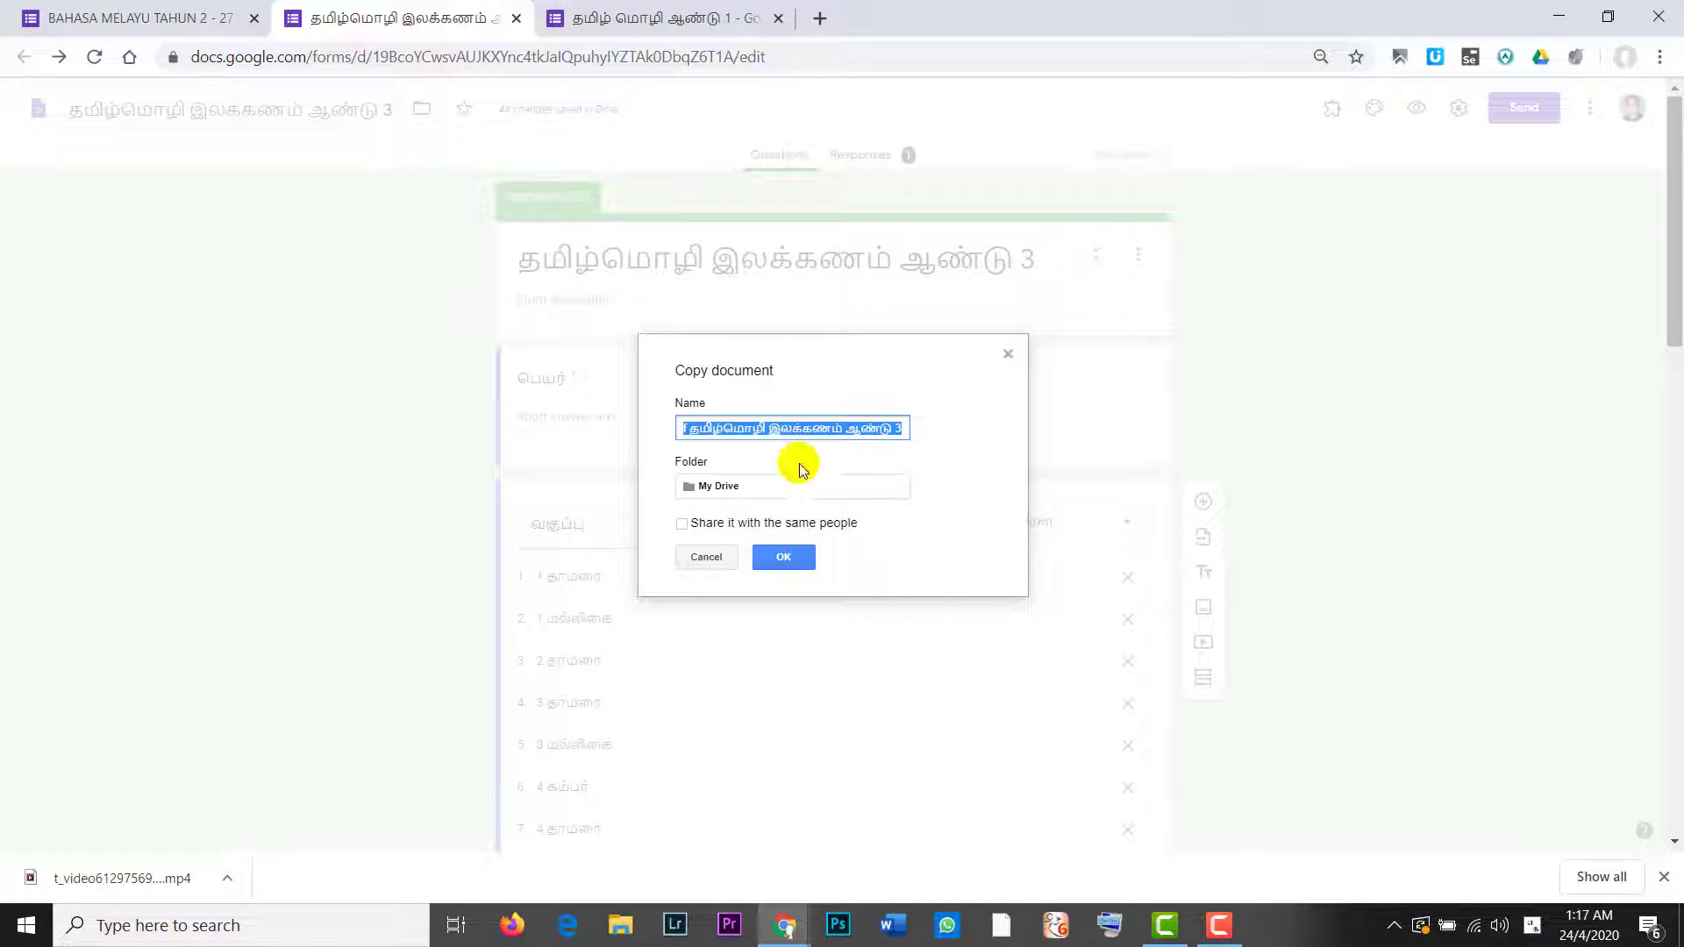
click(770, 426)
key(Left)
key(Left)
key(Left)
key(Left)
key(Left)
key(Left)
key(Left)
key(Left)
key(Left)
key(Left)
key(Left)
key(Left)
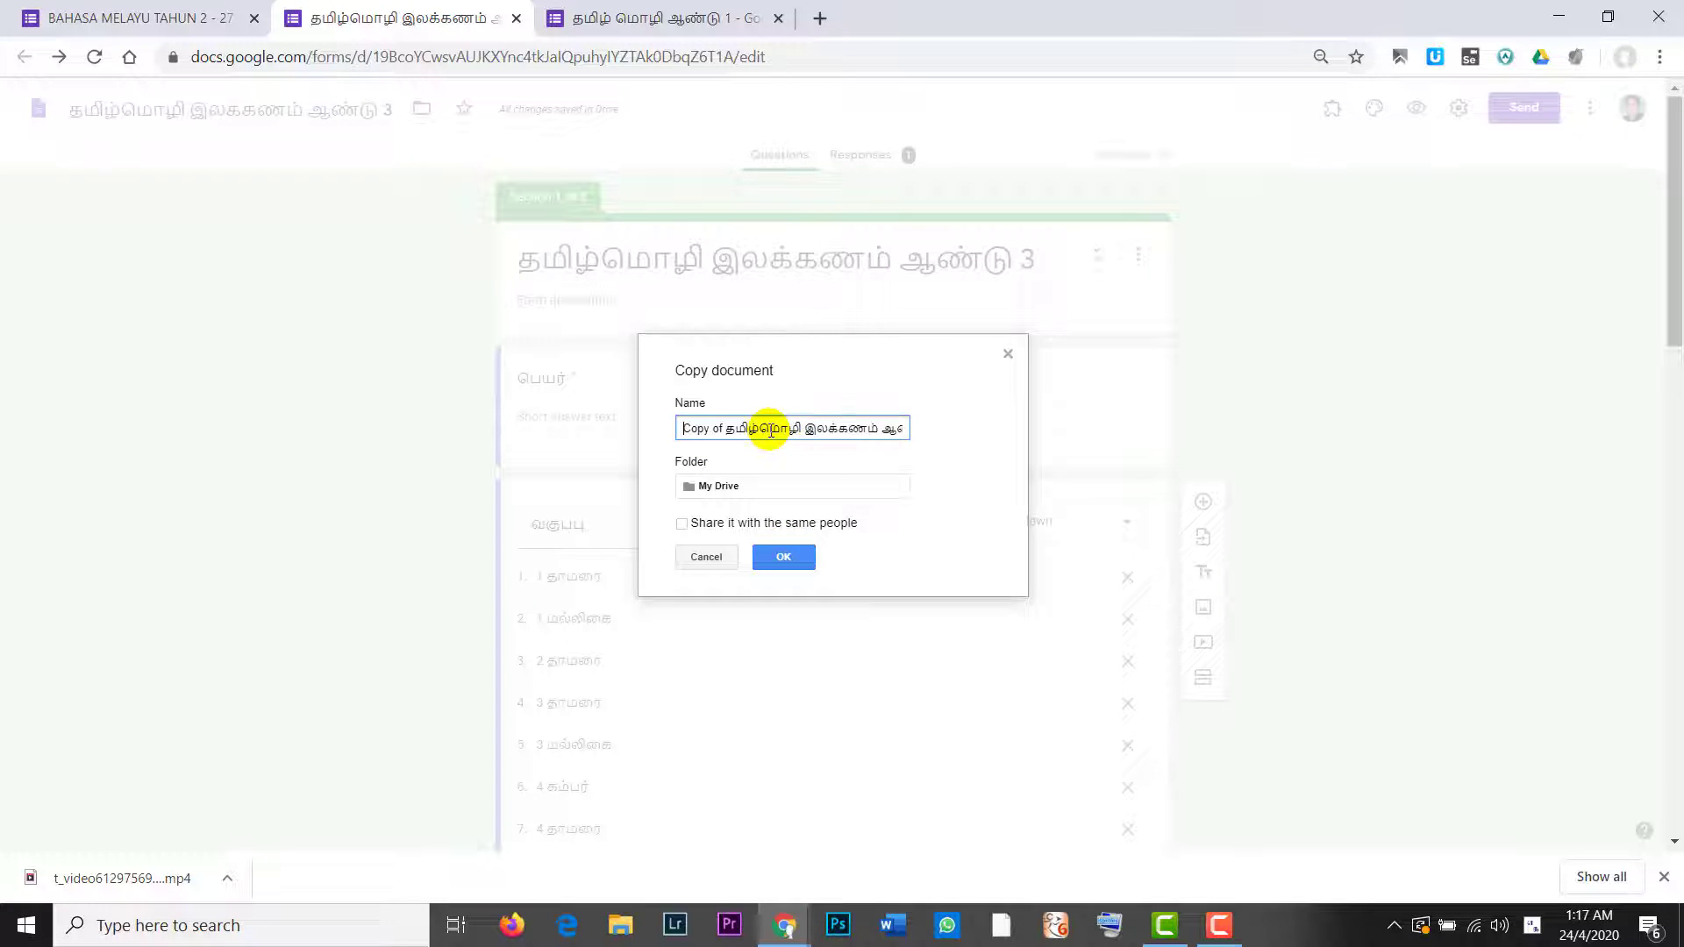
click(784, 557)
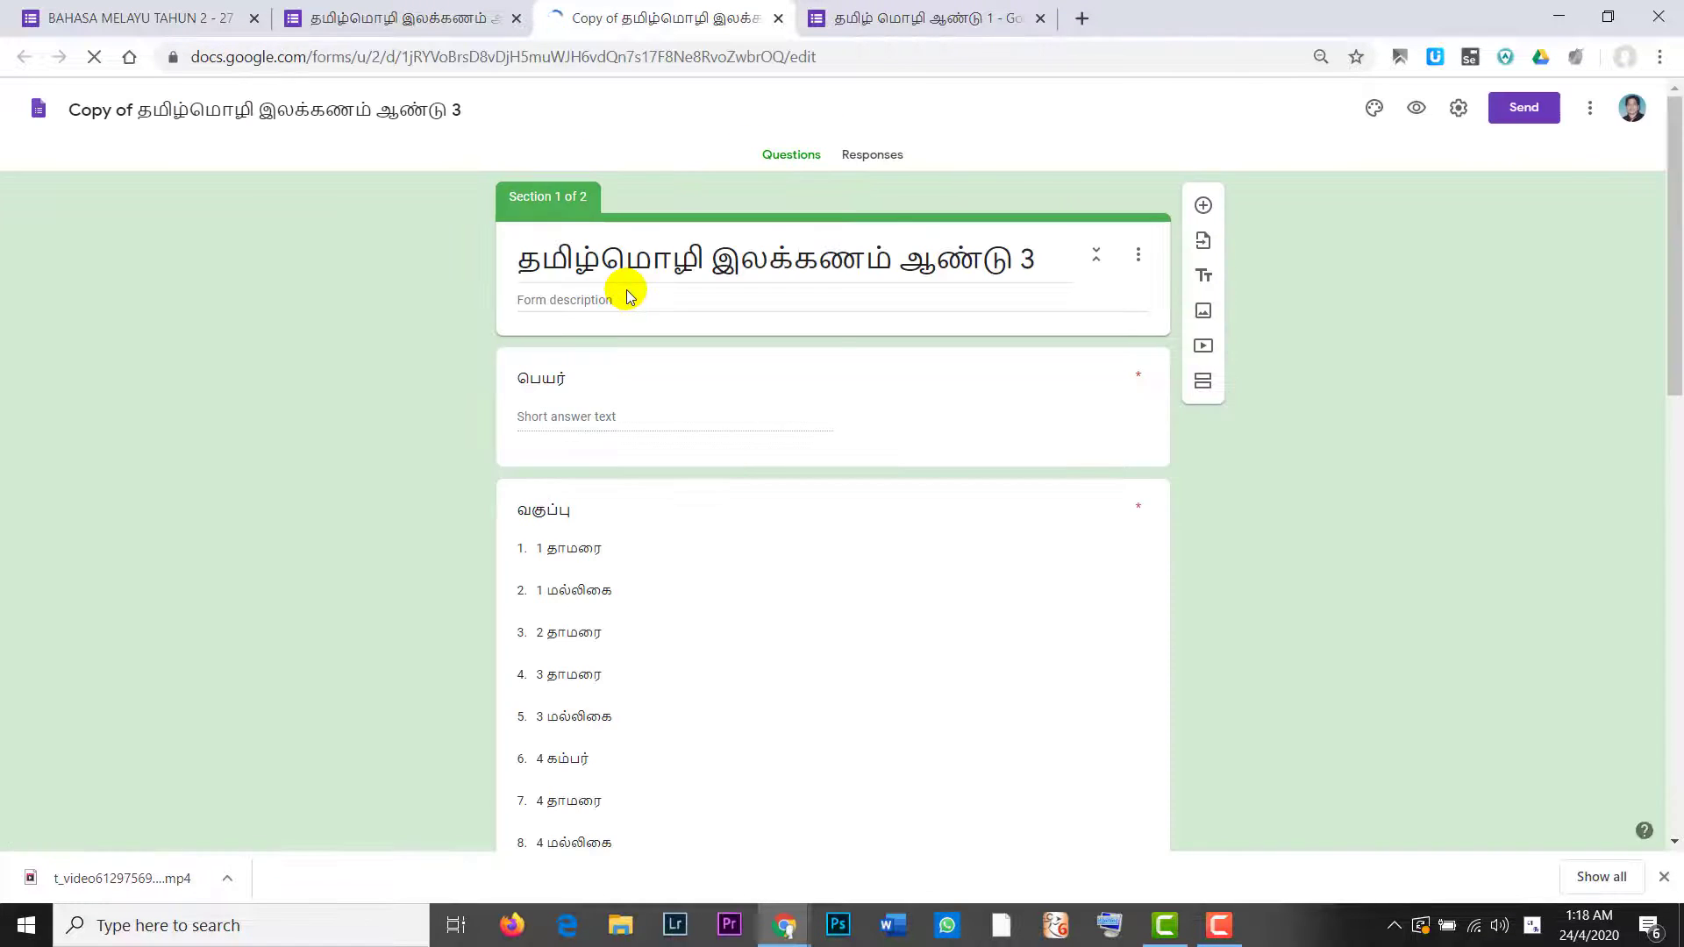
Step: In the copied form, type test text into the form description
click(444, 13)
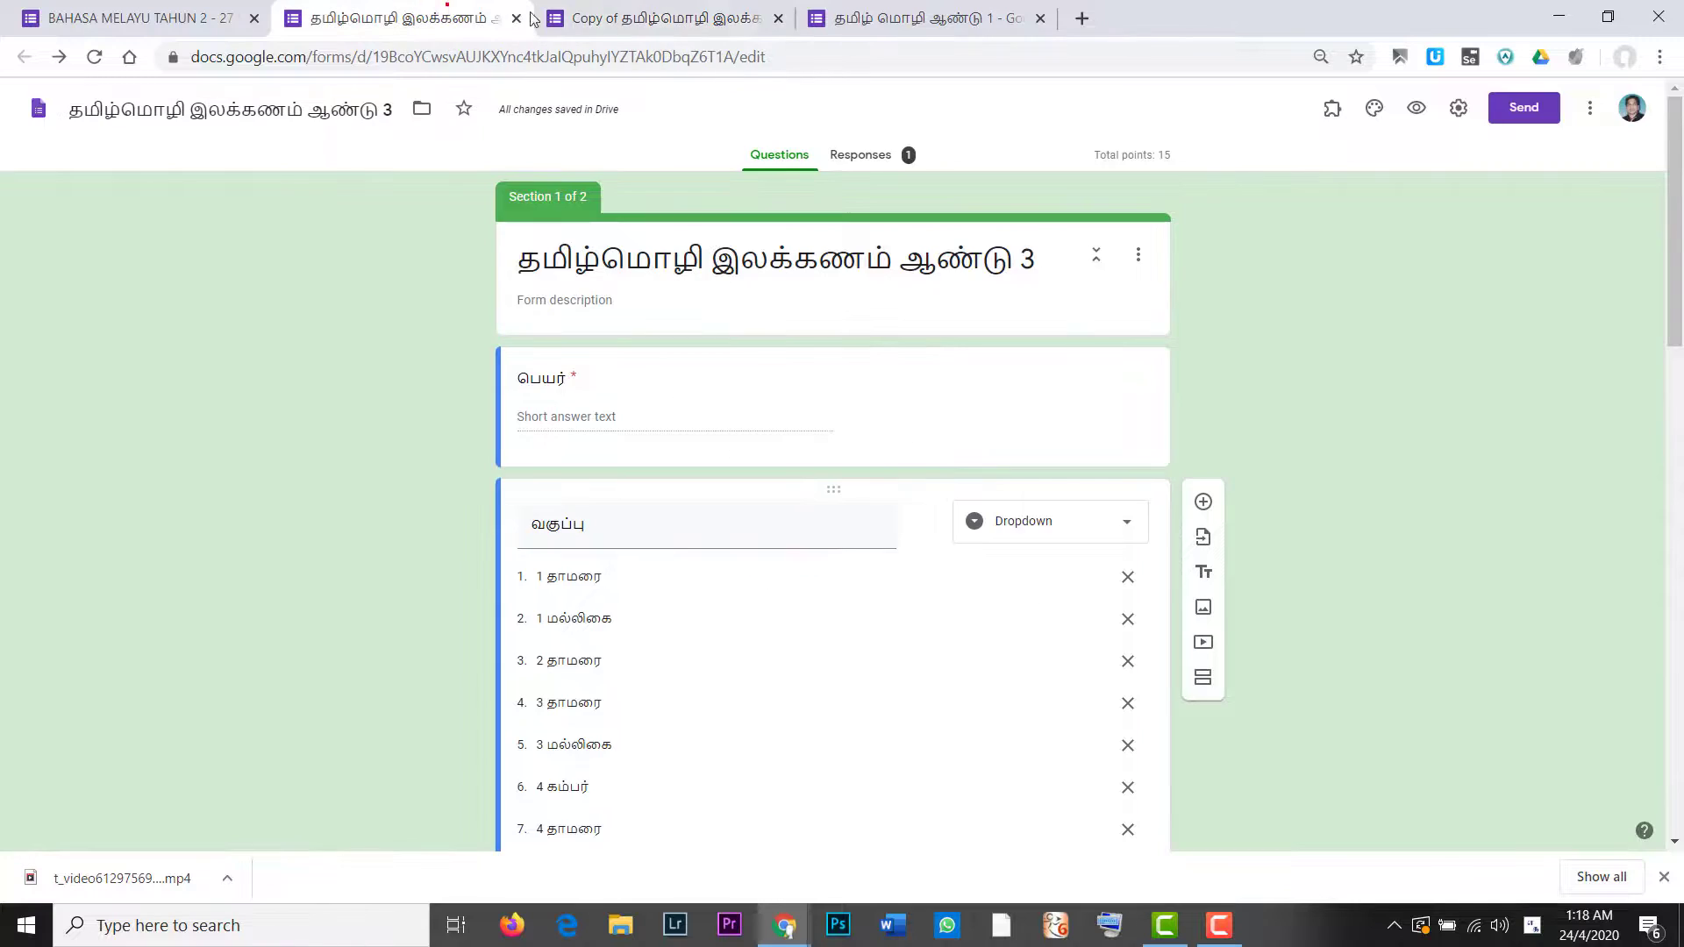
click(673, 13)
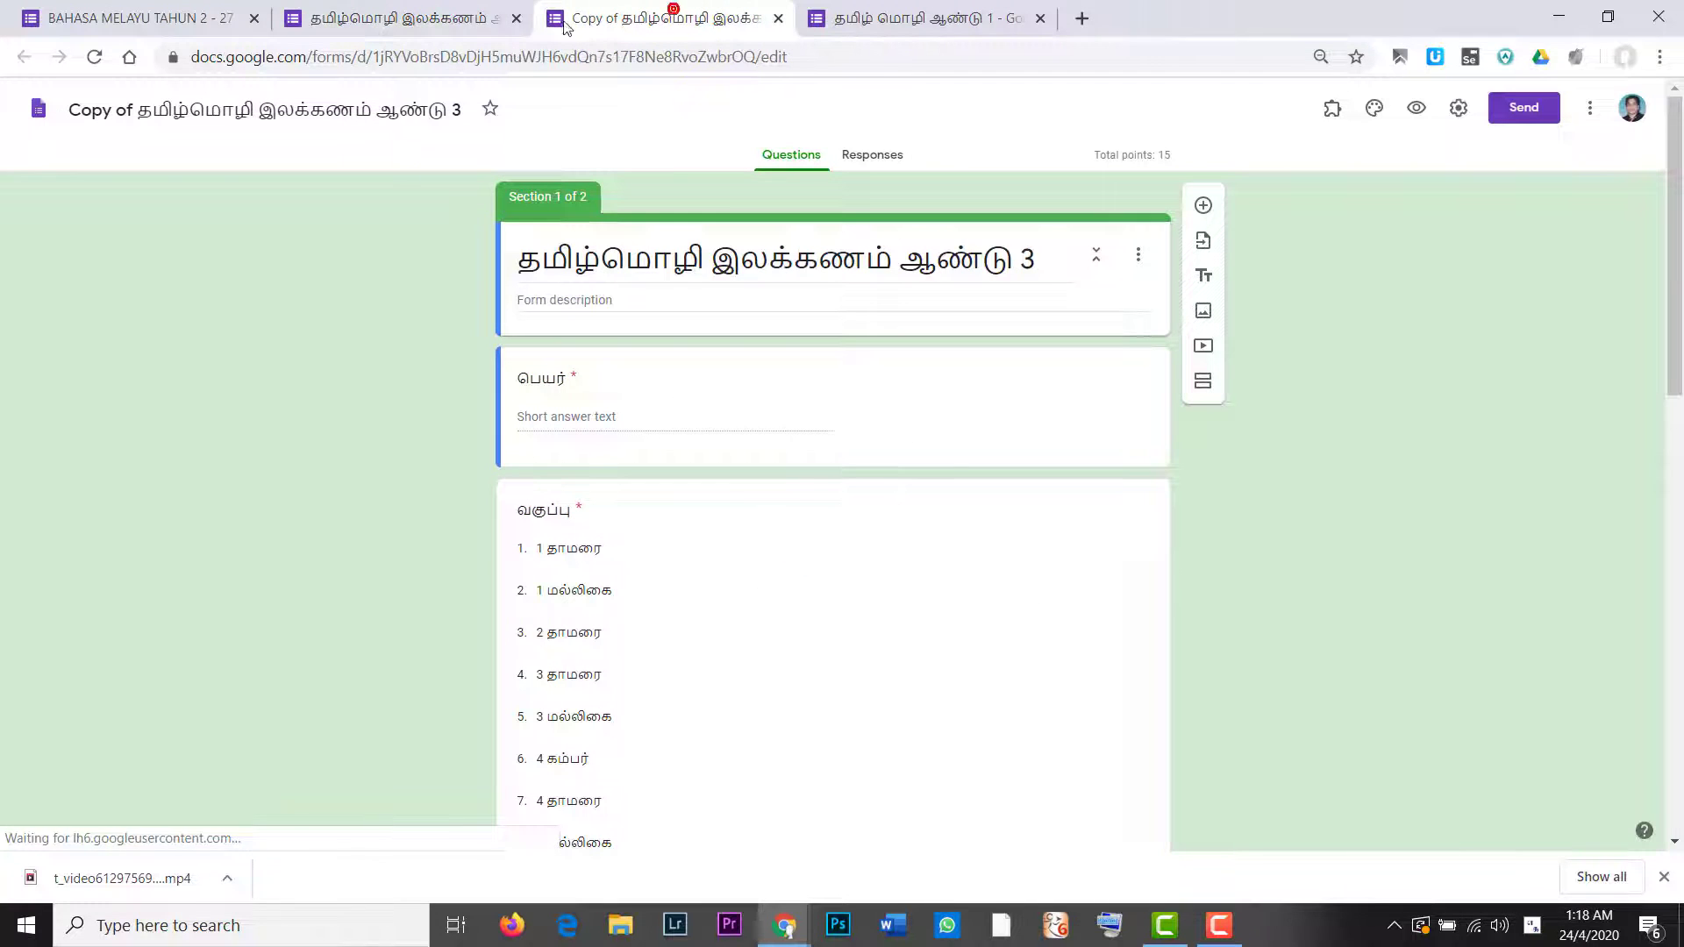
triple_click(715, 261)
click(880, 265)
click(632, 298)
text(ஹ்ஜச்ப்த்ஜச்ப்ட்)
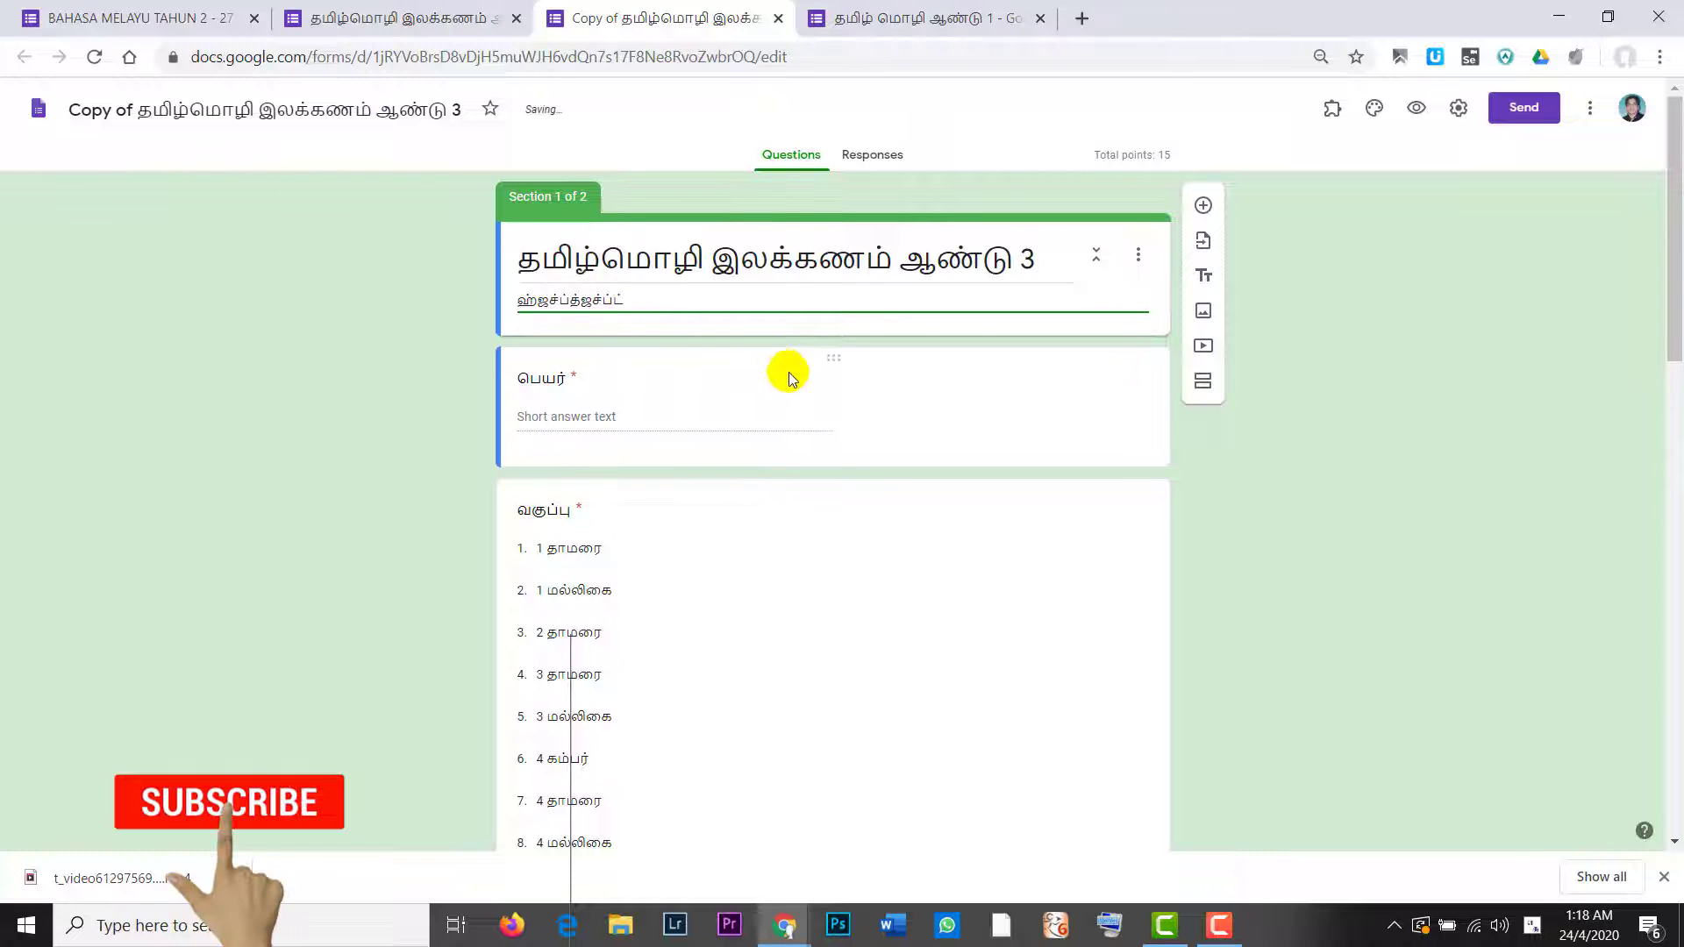
click(854, 382)
click(1334, 393)
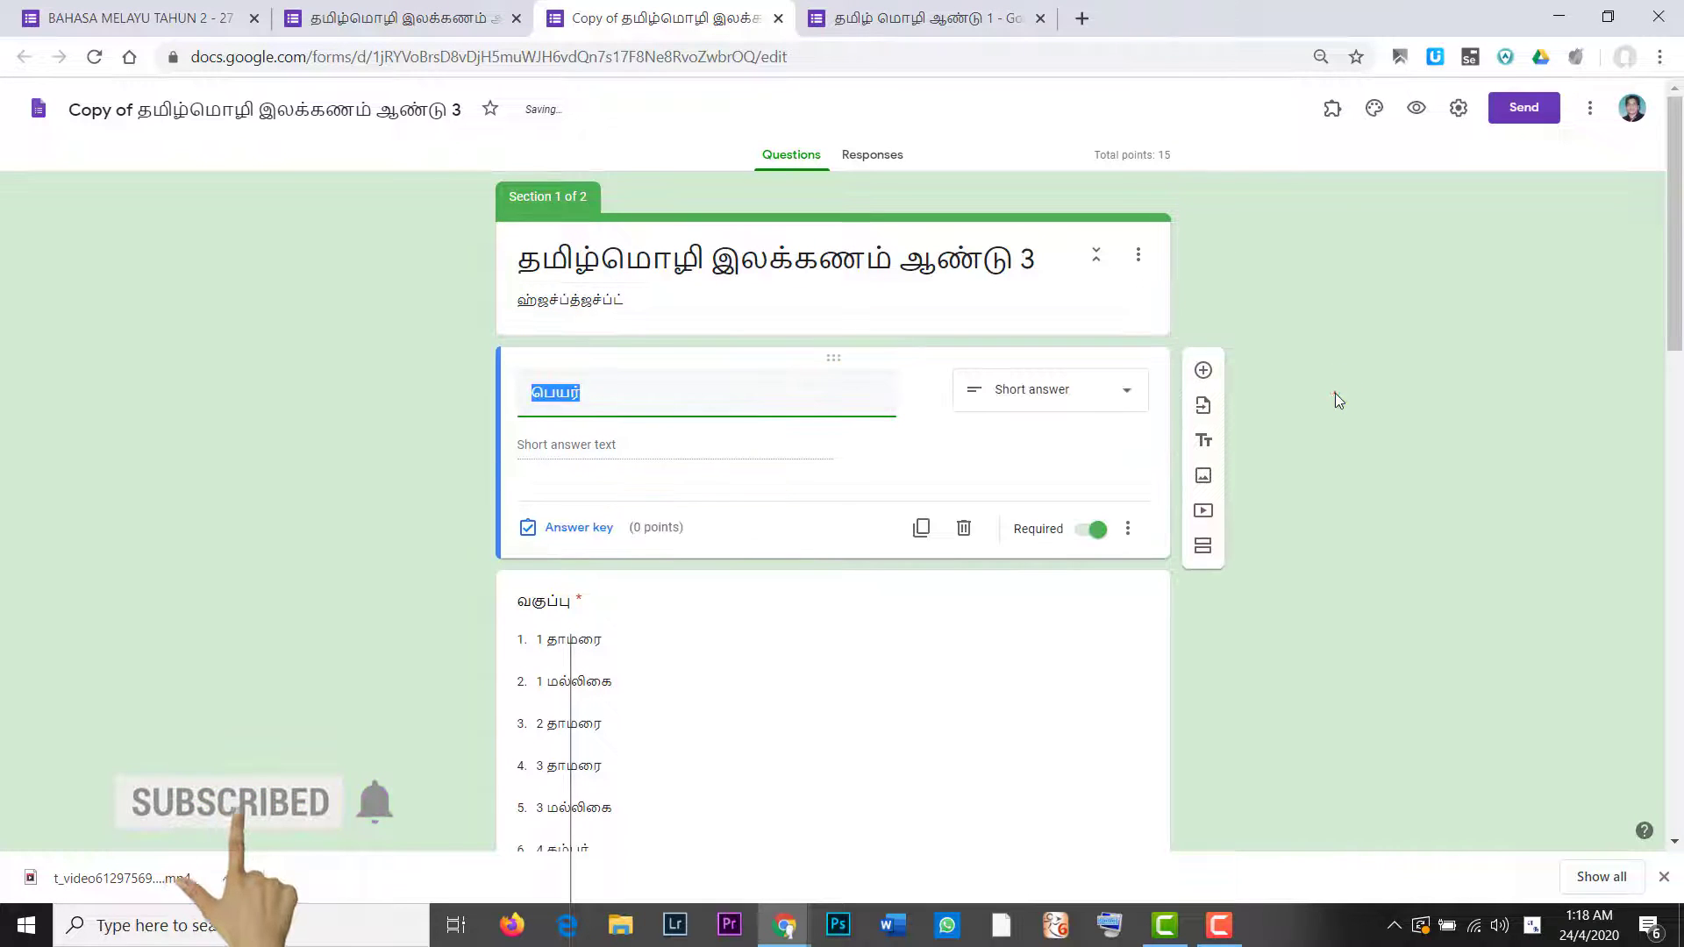
Step: Rename the copy's first question from பெயர் to வயது and compare it with the original form
click(433, 18)
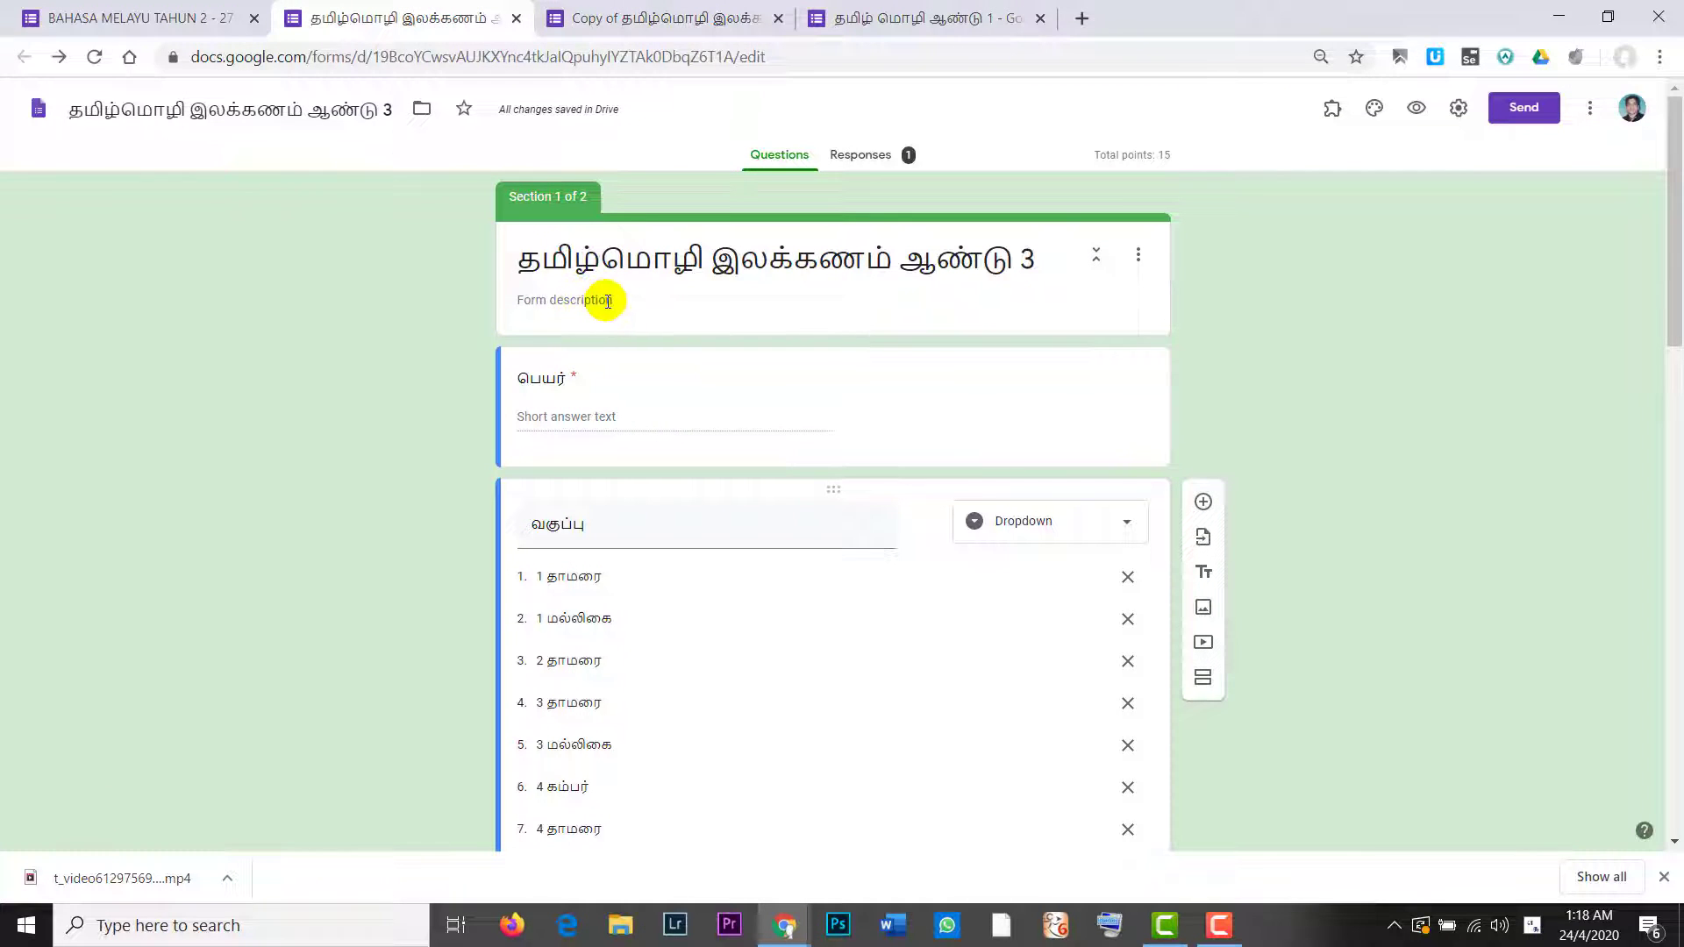
click(684, 16)
click(613, 395)
key(BackSpace)
key(BackSpace)
key(BackSpace)
key(BackSpace)
key(BackSpace)
text(வ்)
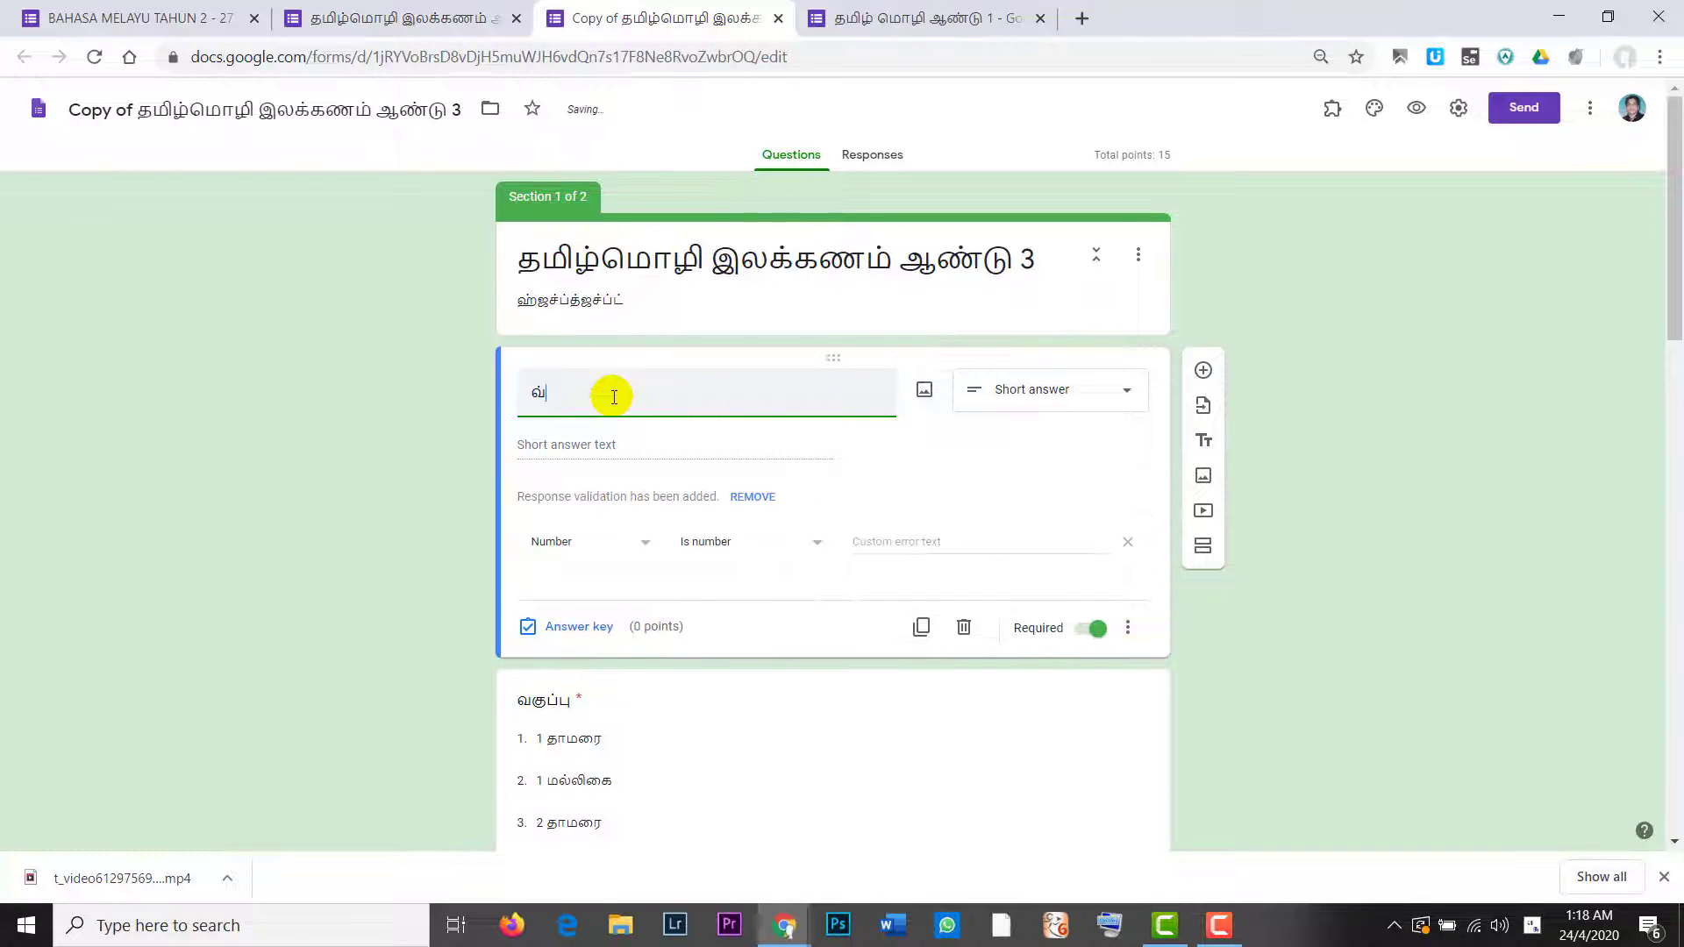
text(யட்)
click(439, 423)
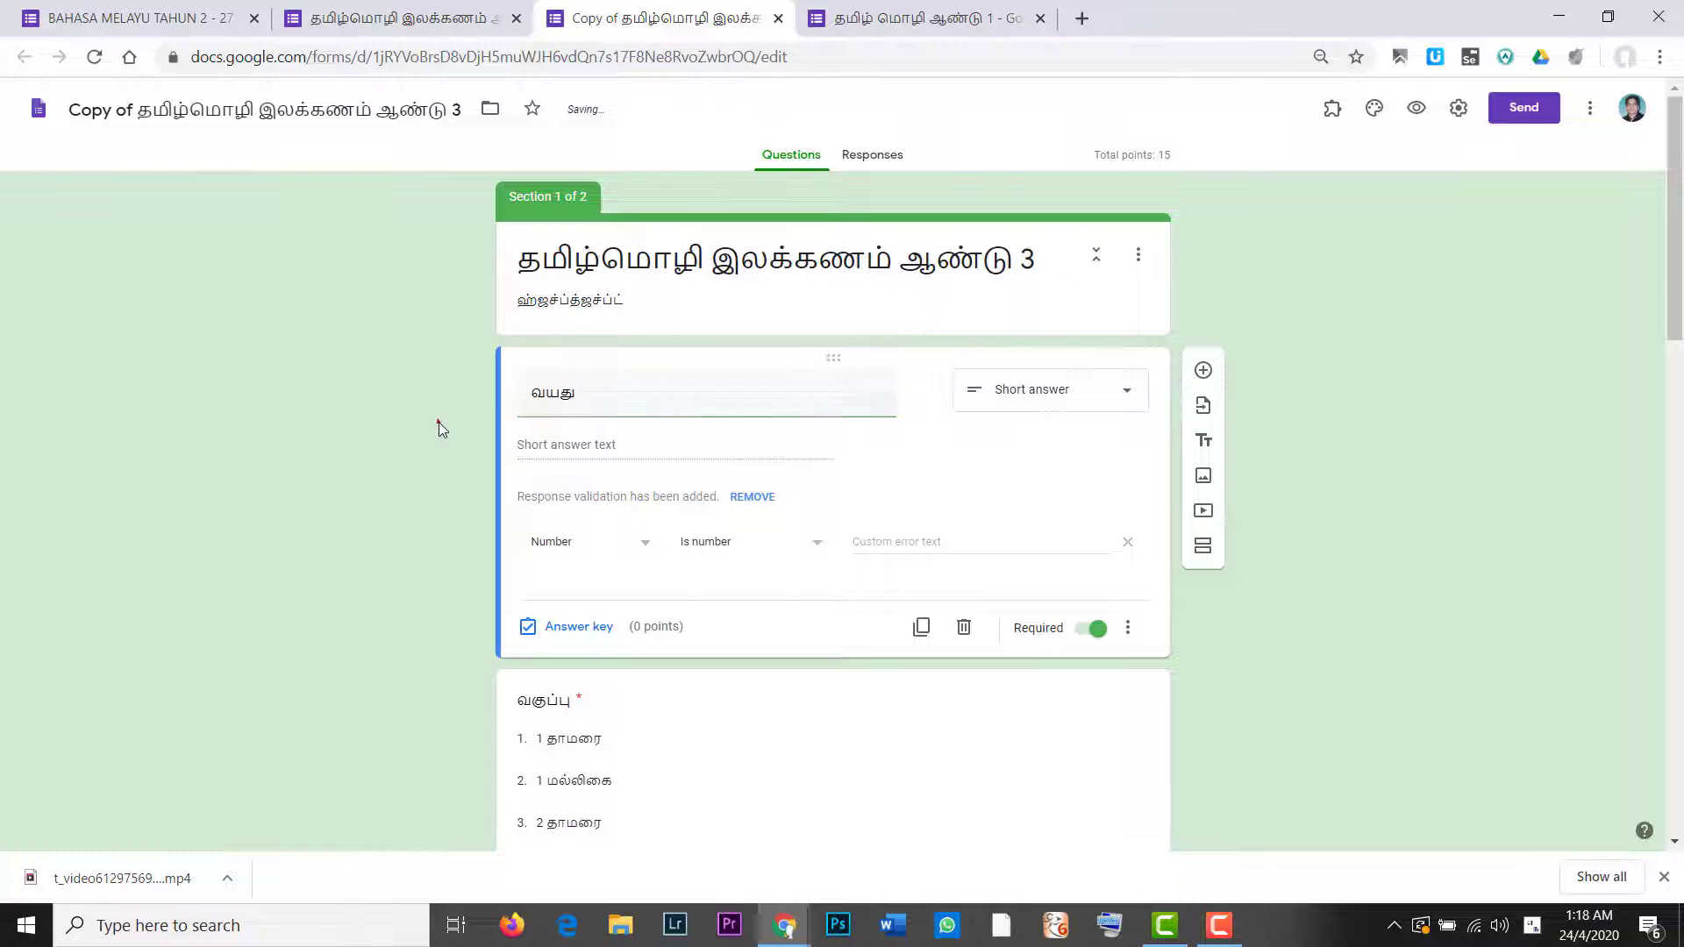
click(427, 9)
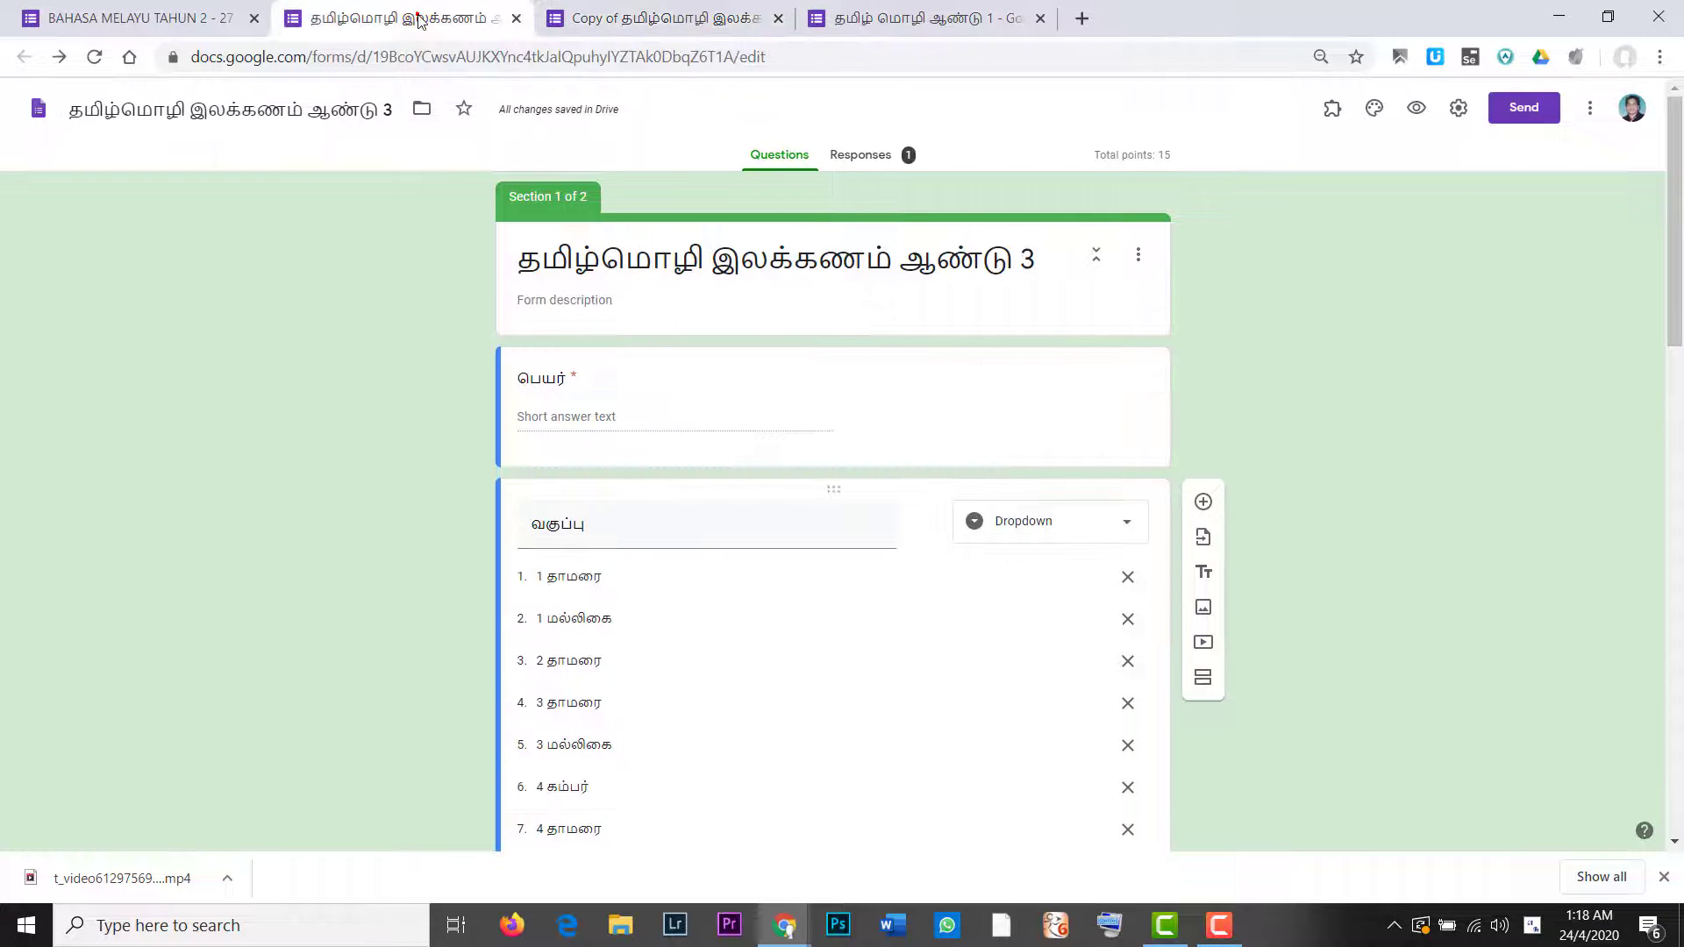
click(614, 8)
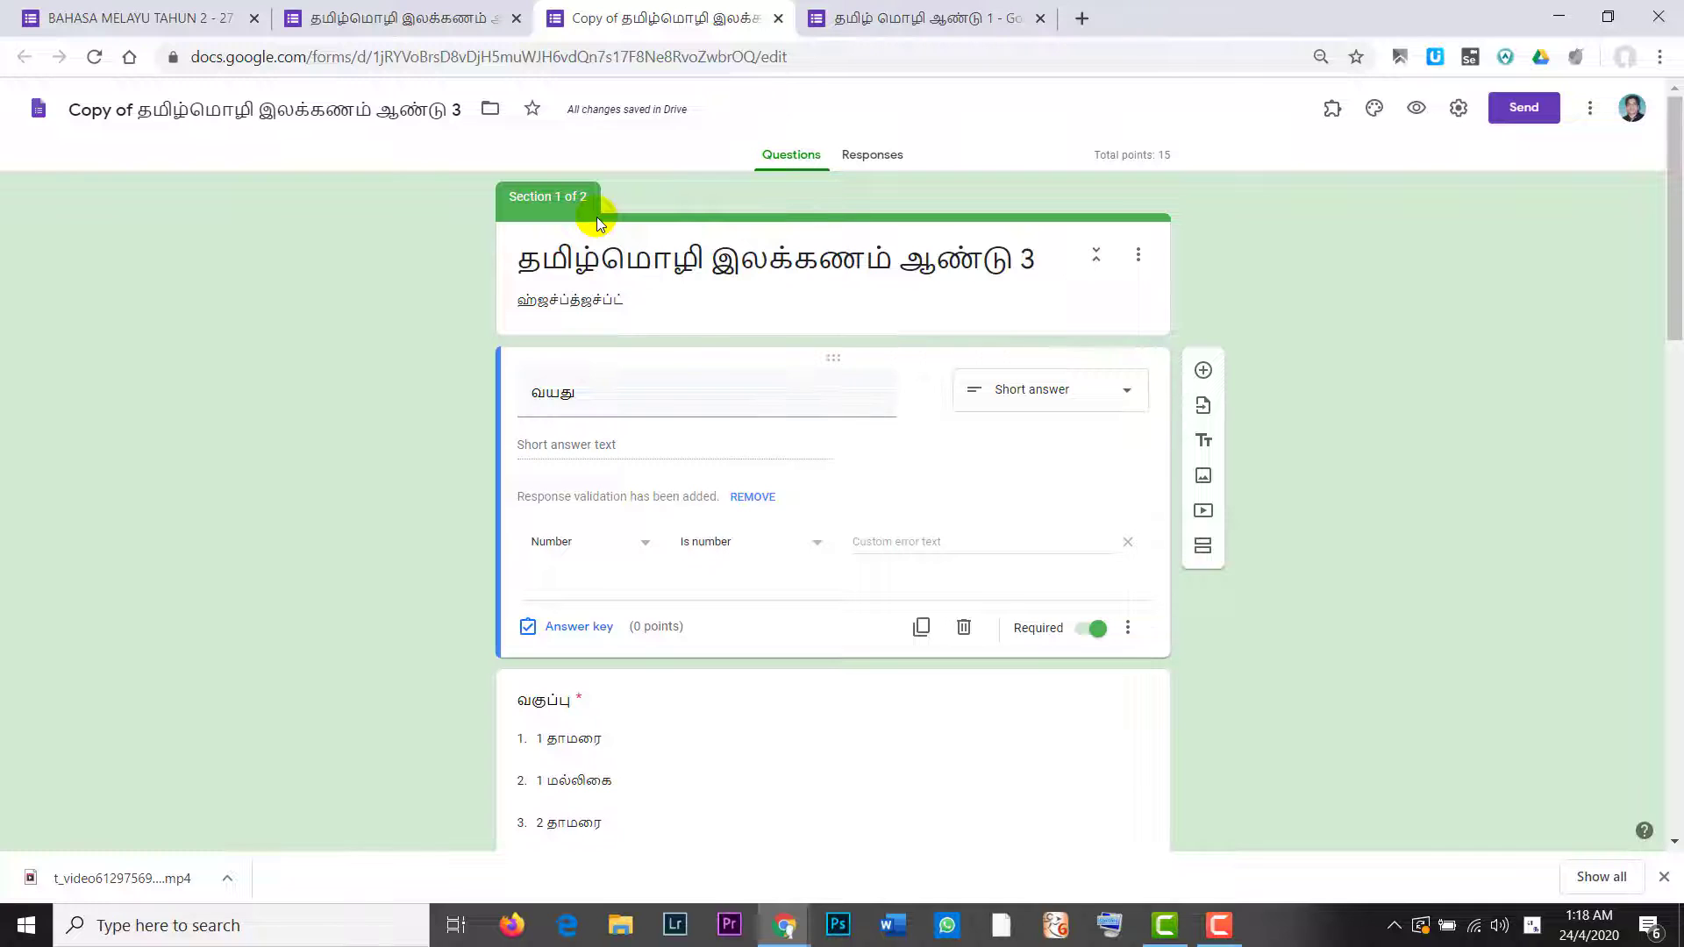
click(349, 21)
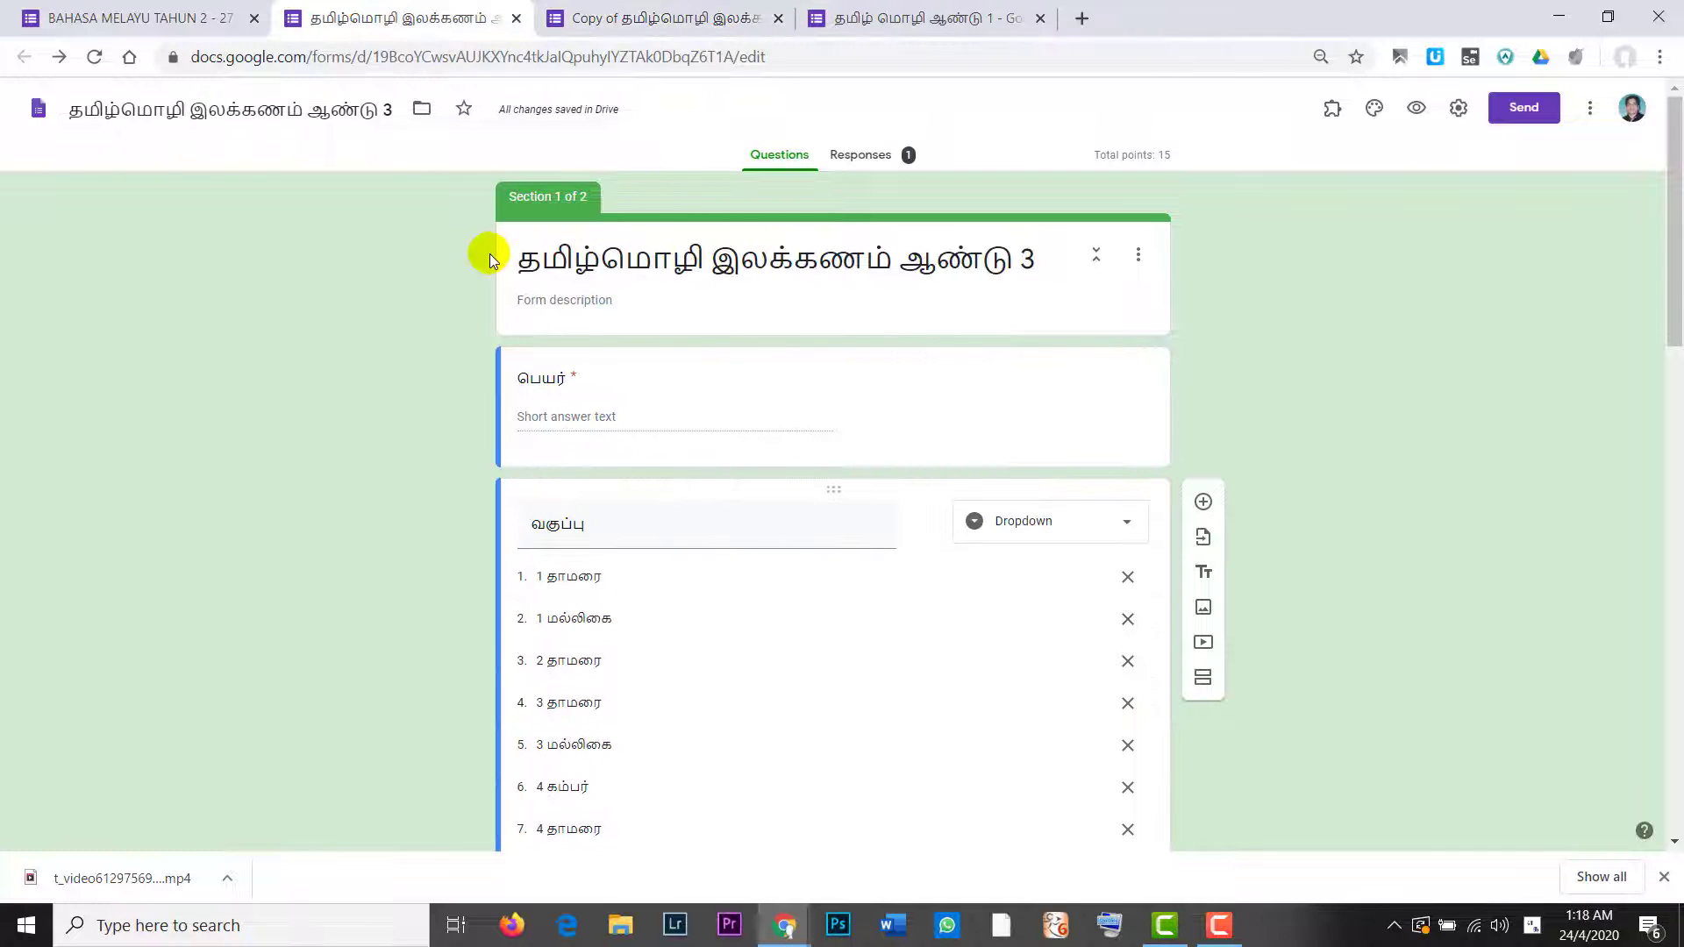
click(627, 18)
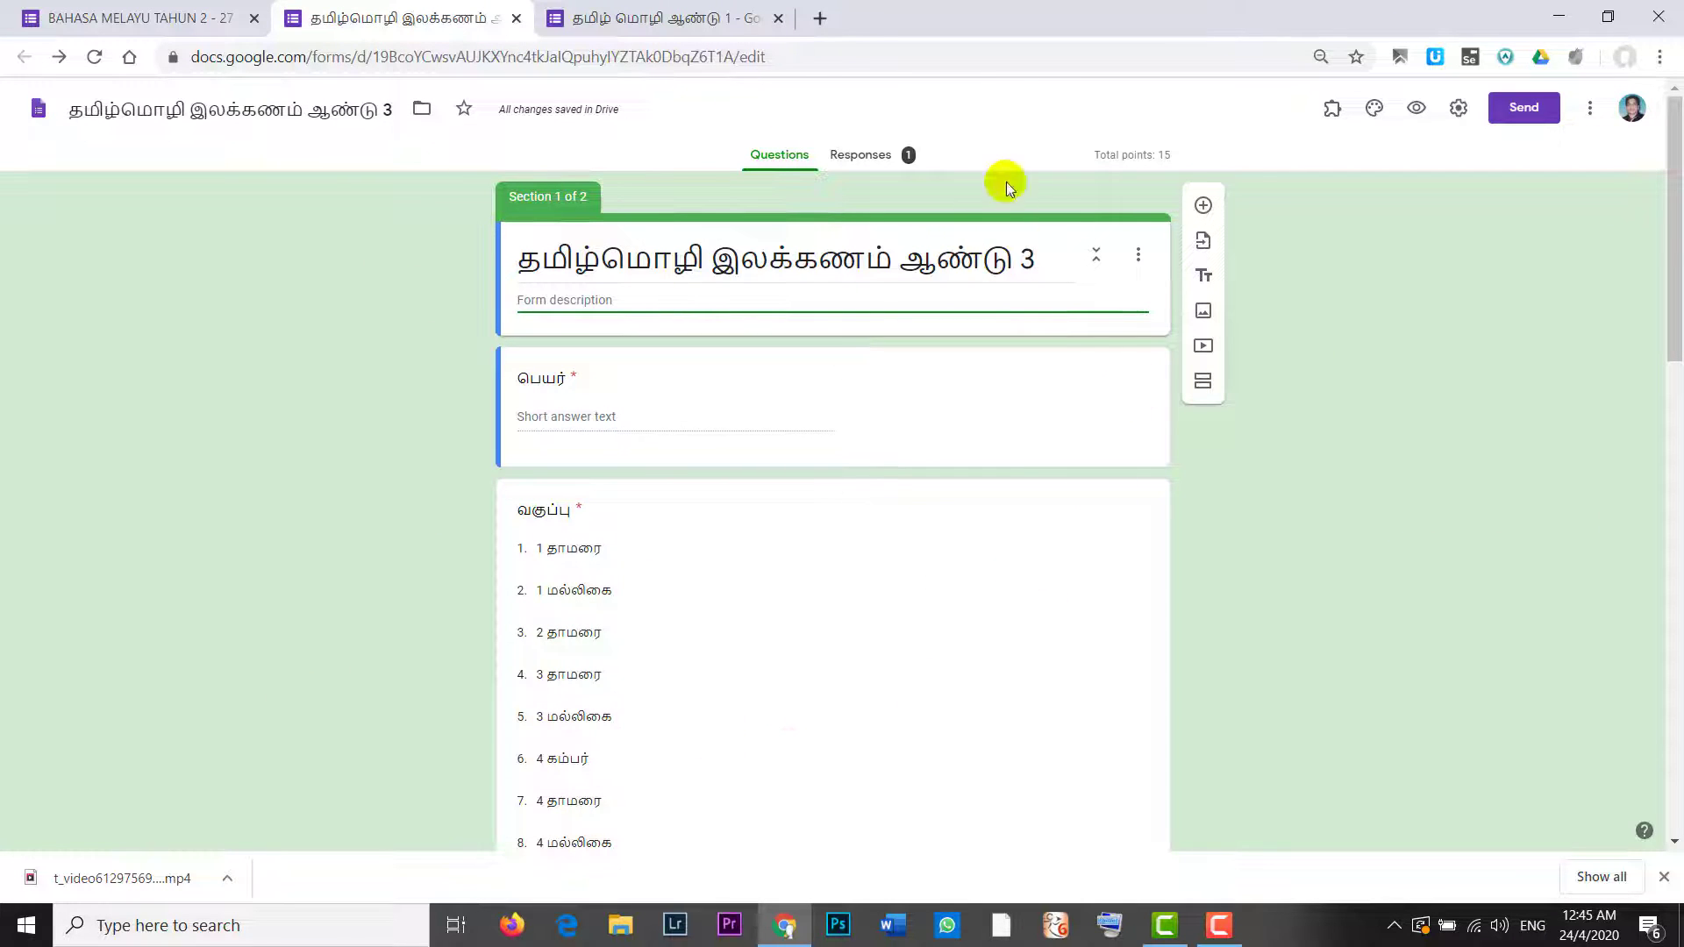
Step: Leave the description field and switch to the தமிழ் மொழி ஆண்டு 1 form
click(1171, 526)
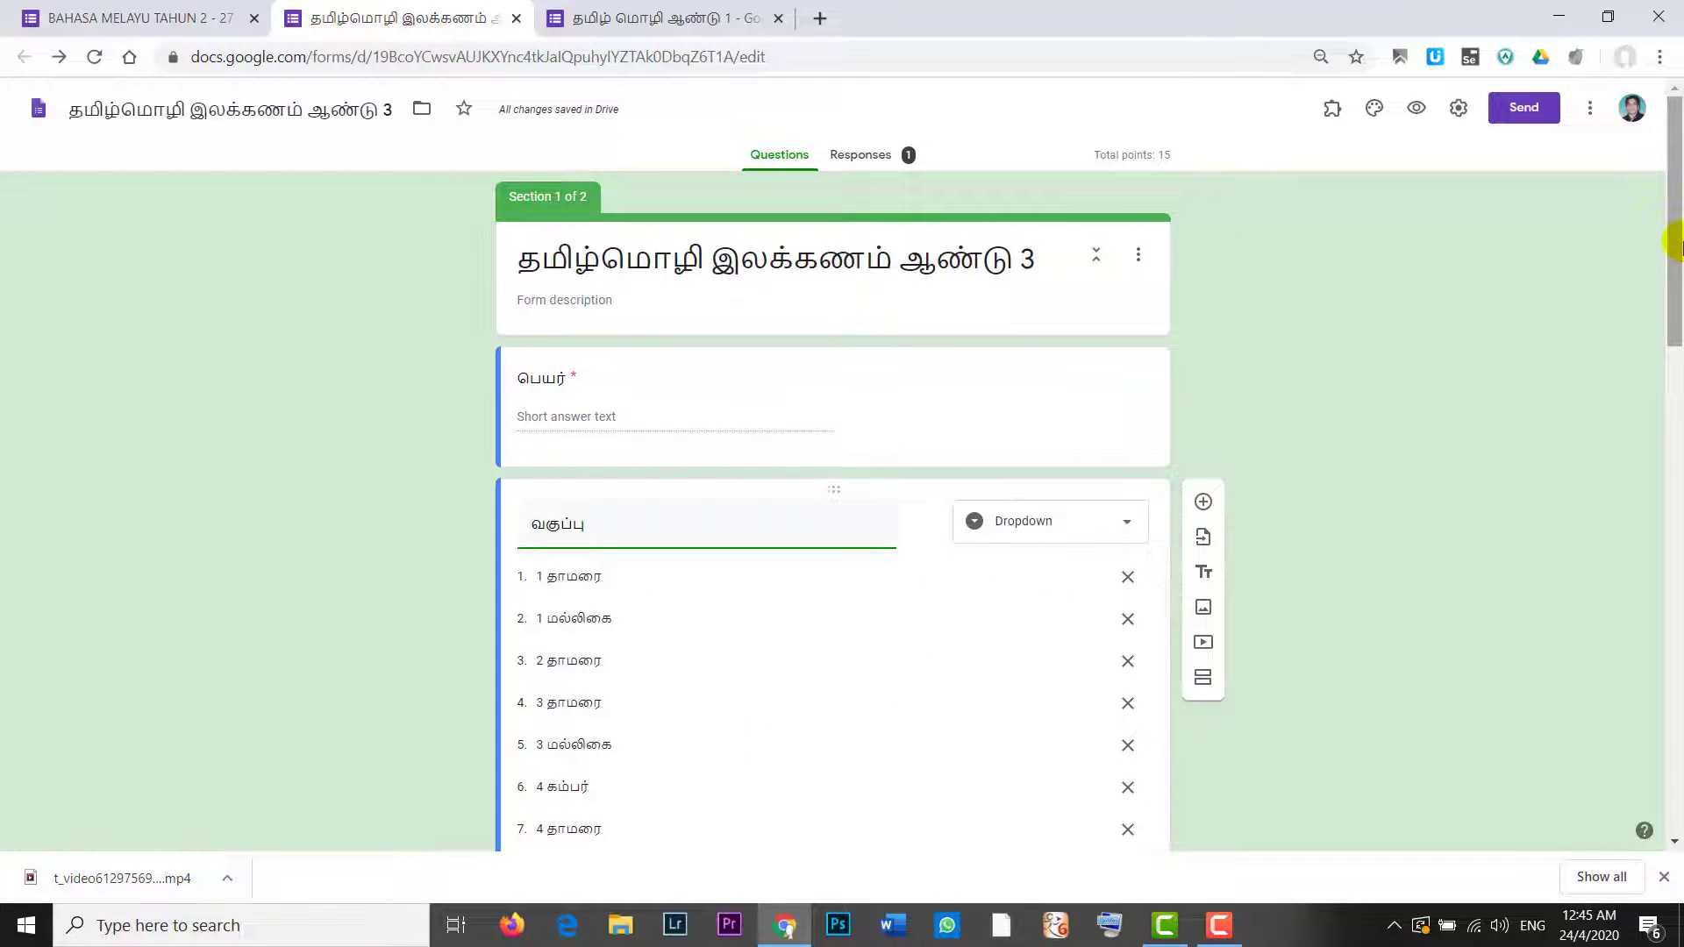
drag(1673, 237, 1511, 56)
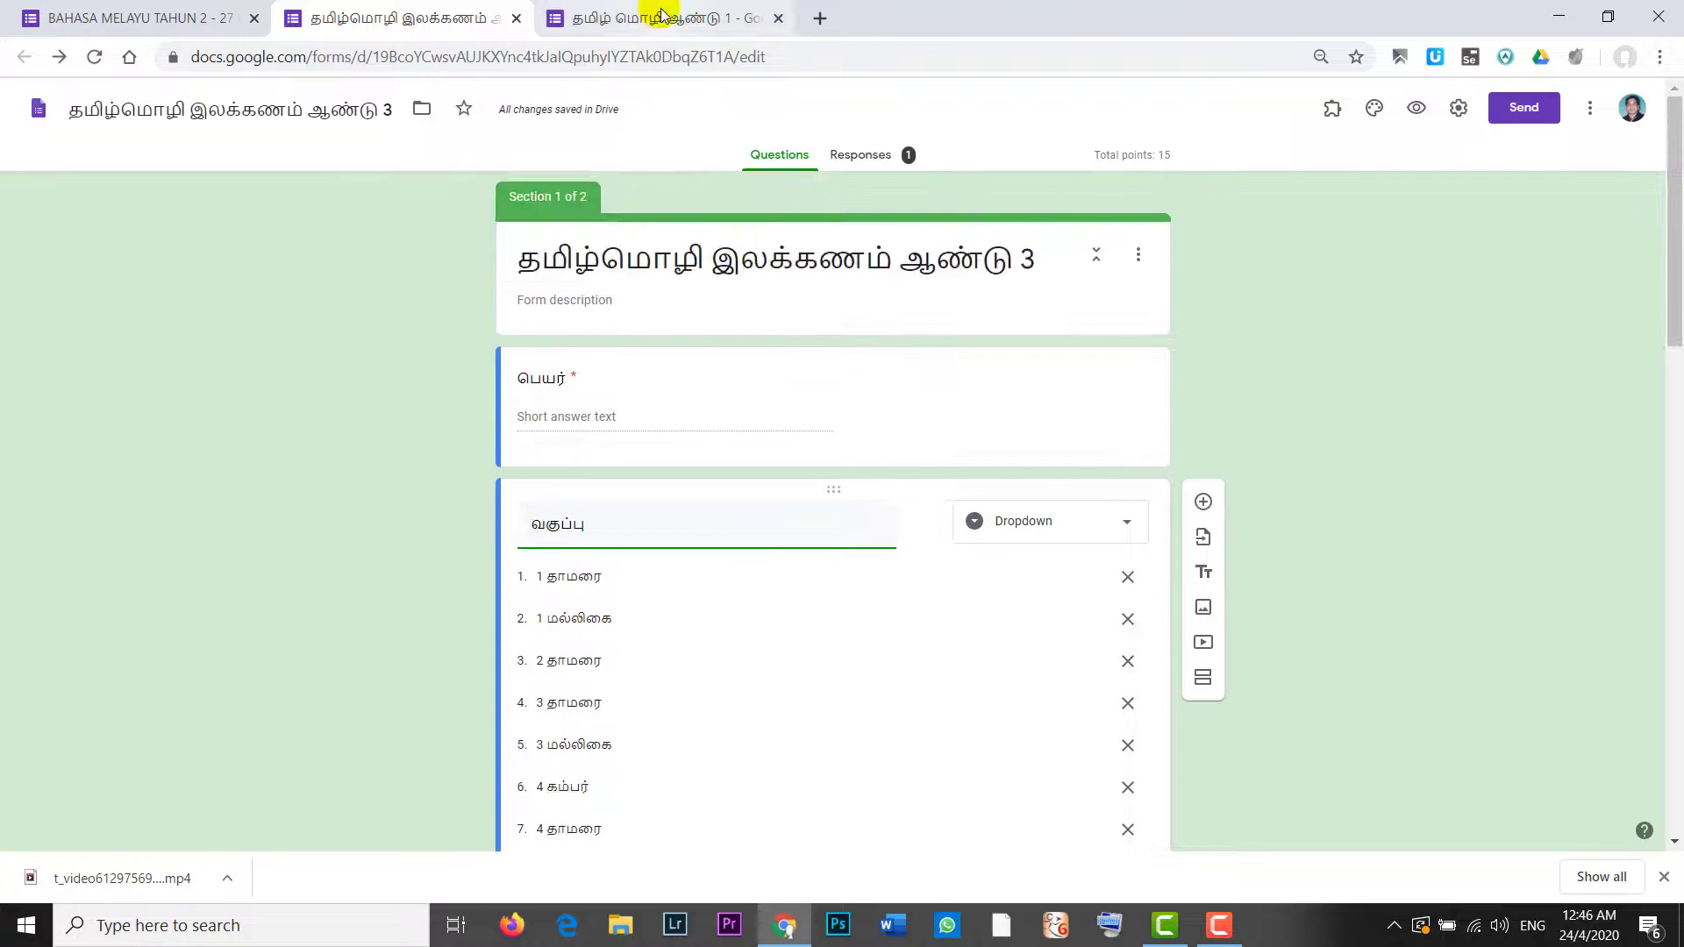
click(662, 17)
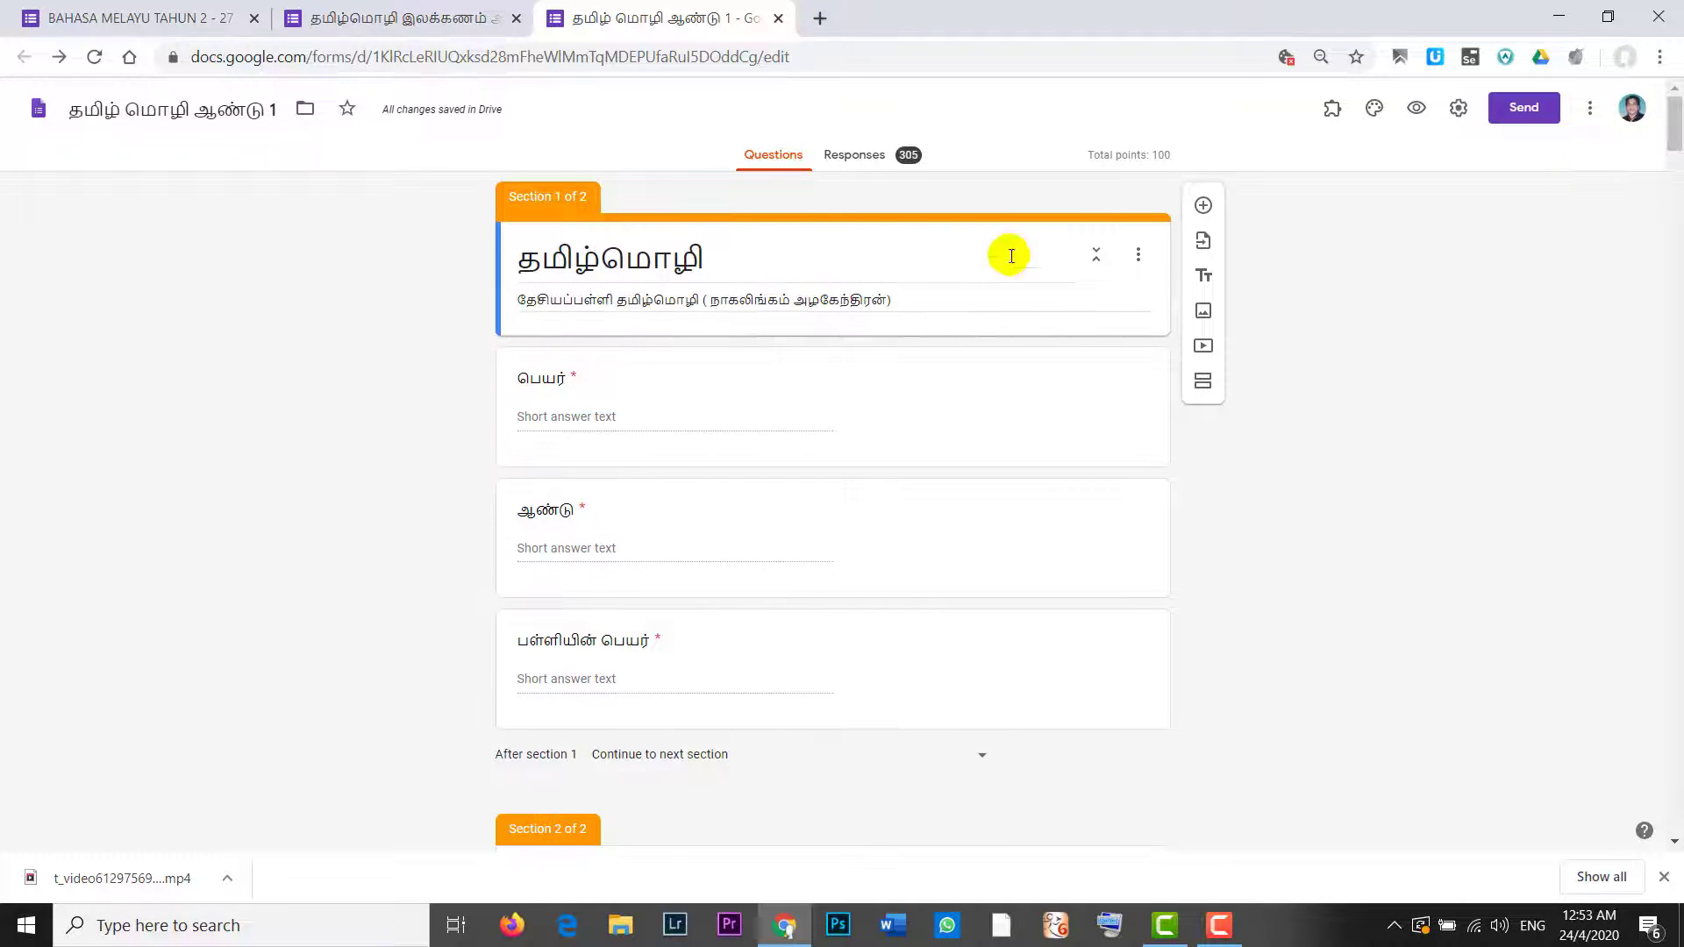
Step: Add a new 'Only for teachers' line to the first section's description
click(1138, 254)
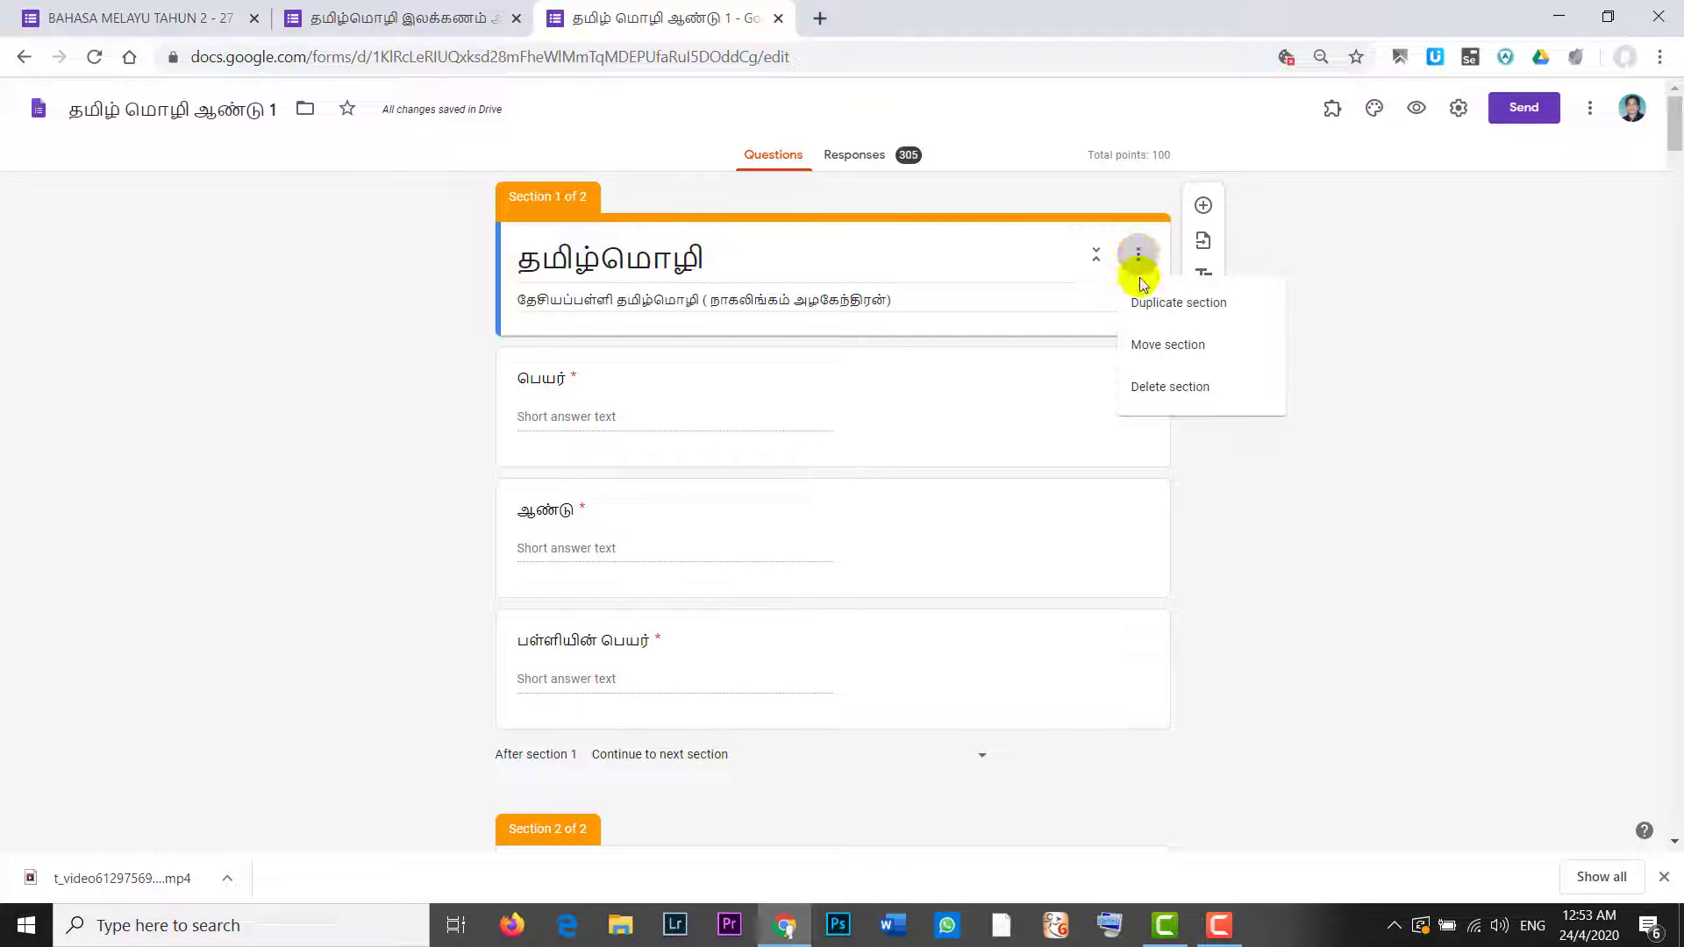
click(915, 299)
triple_click(915, 299)
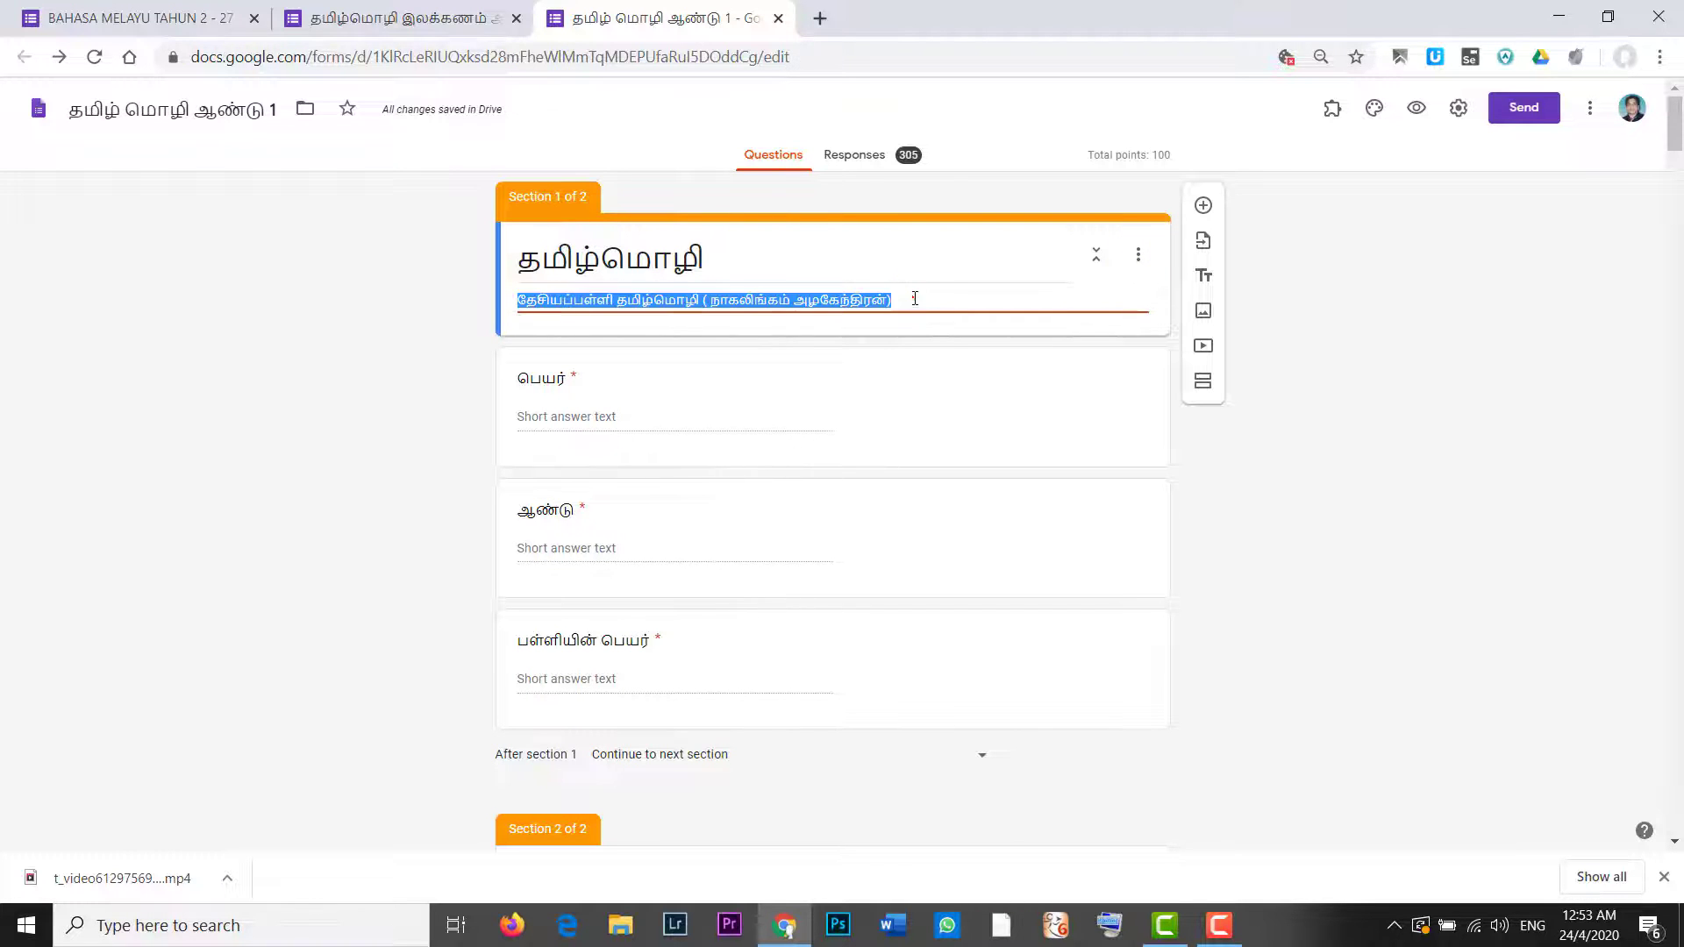
click(915, 299)
key(Return)
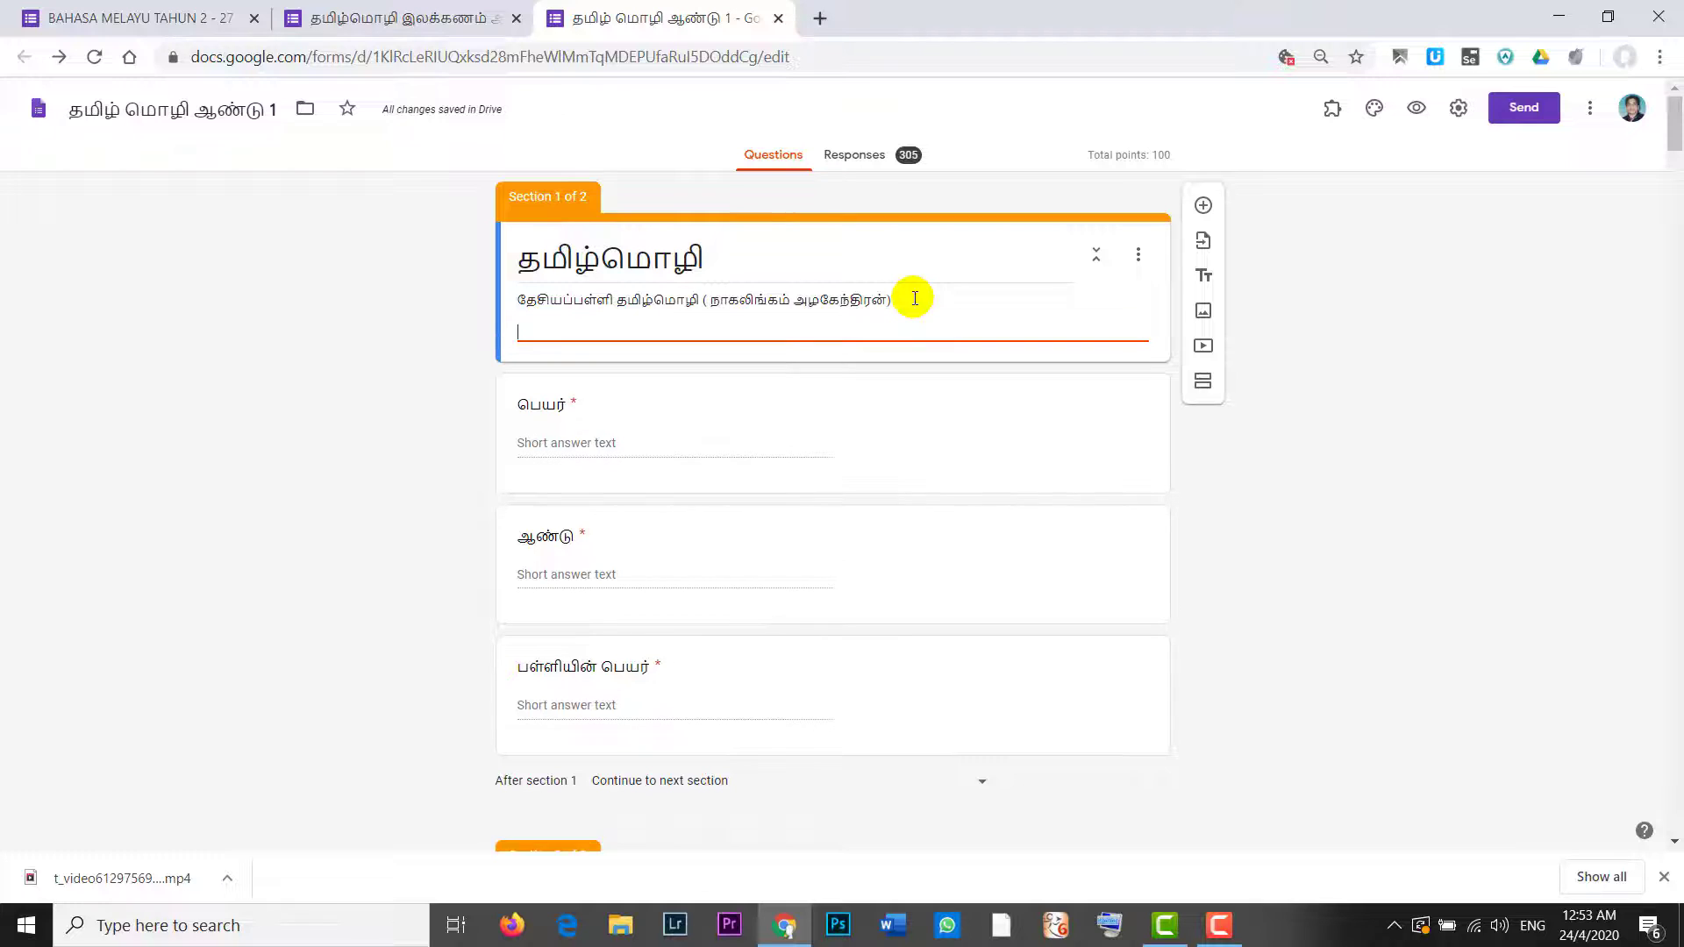
text(Only )
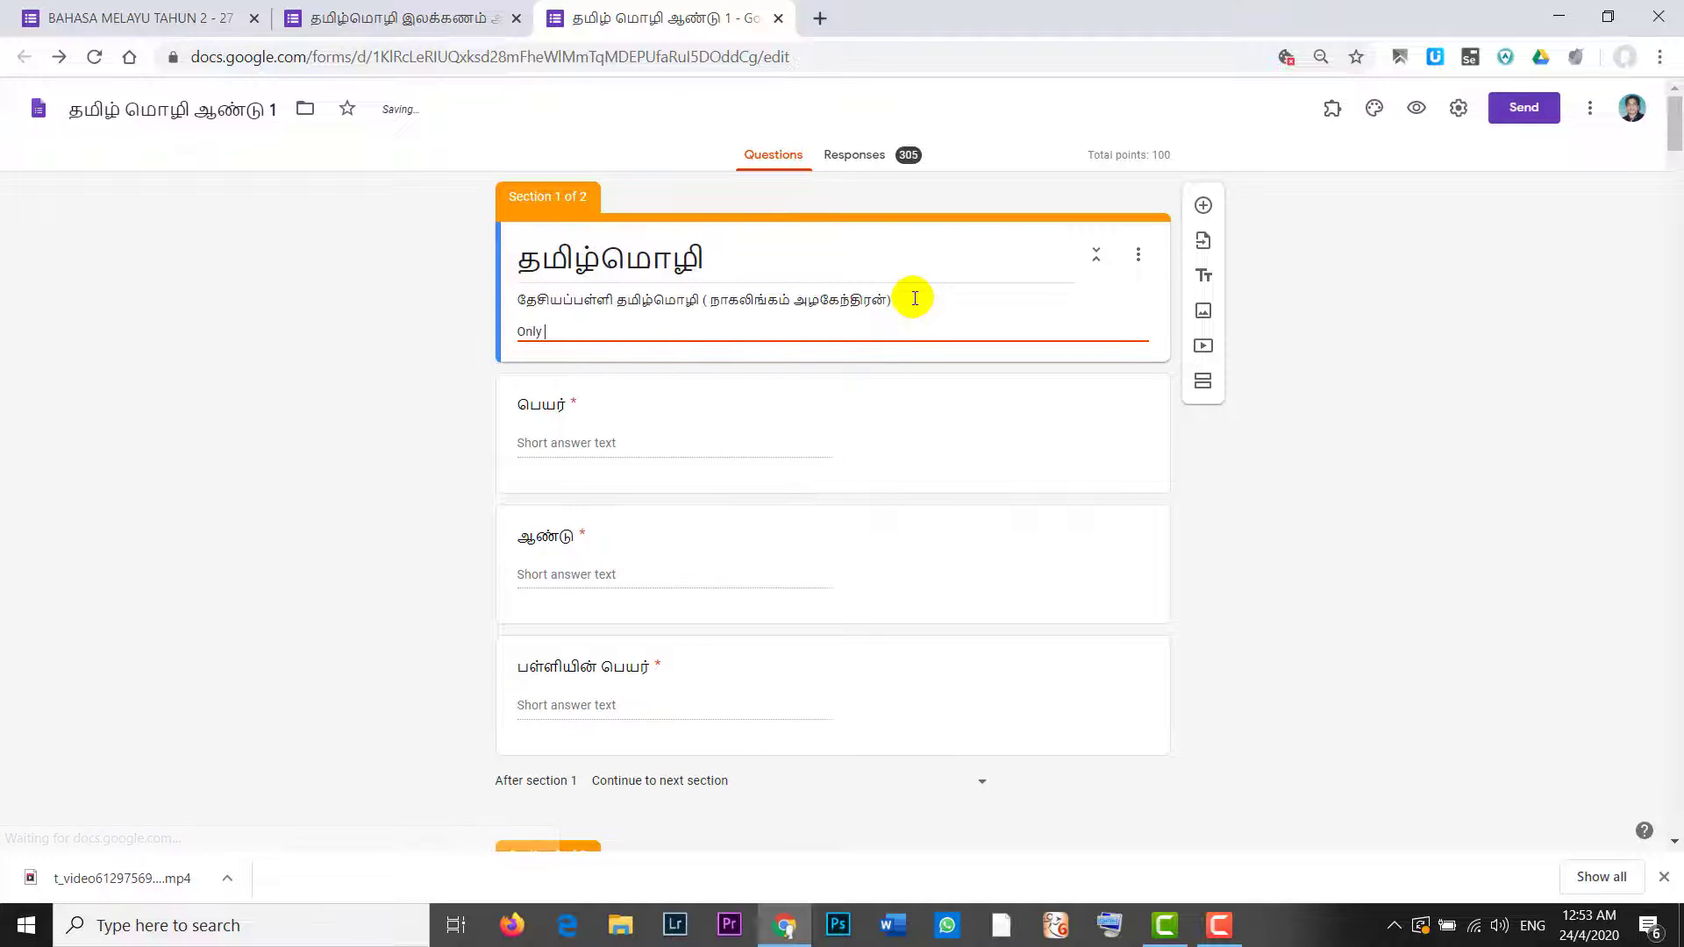
text(for teachers :)
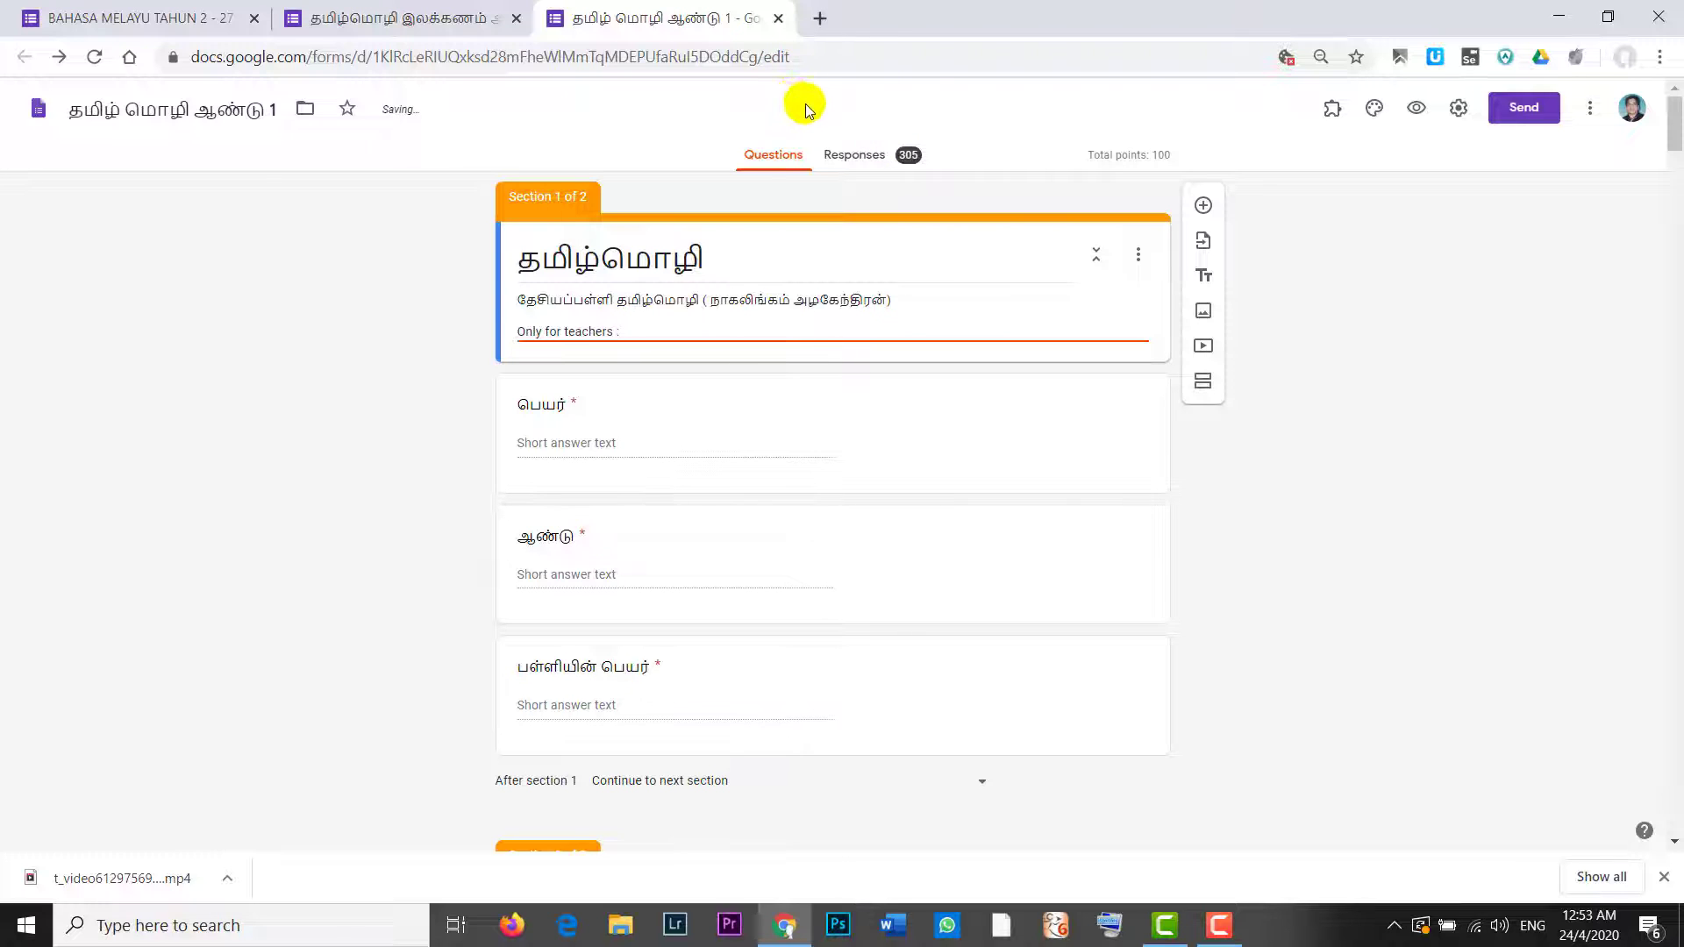
Step: Paste the form's address below it with '/edit' changed to '/copy', then preview the live form
click(802, 56)
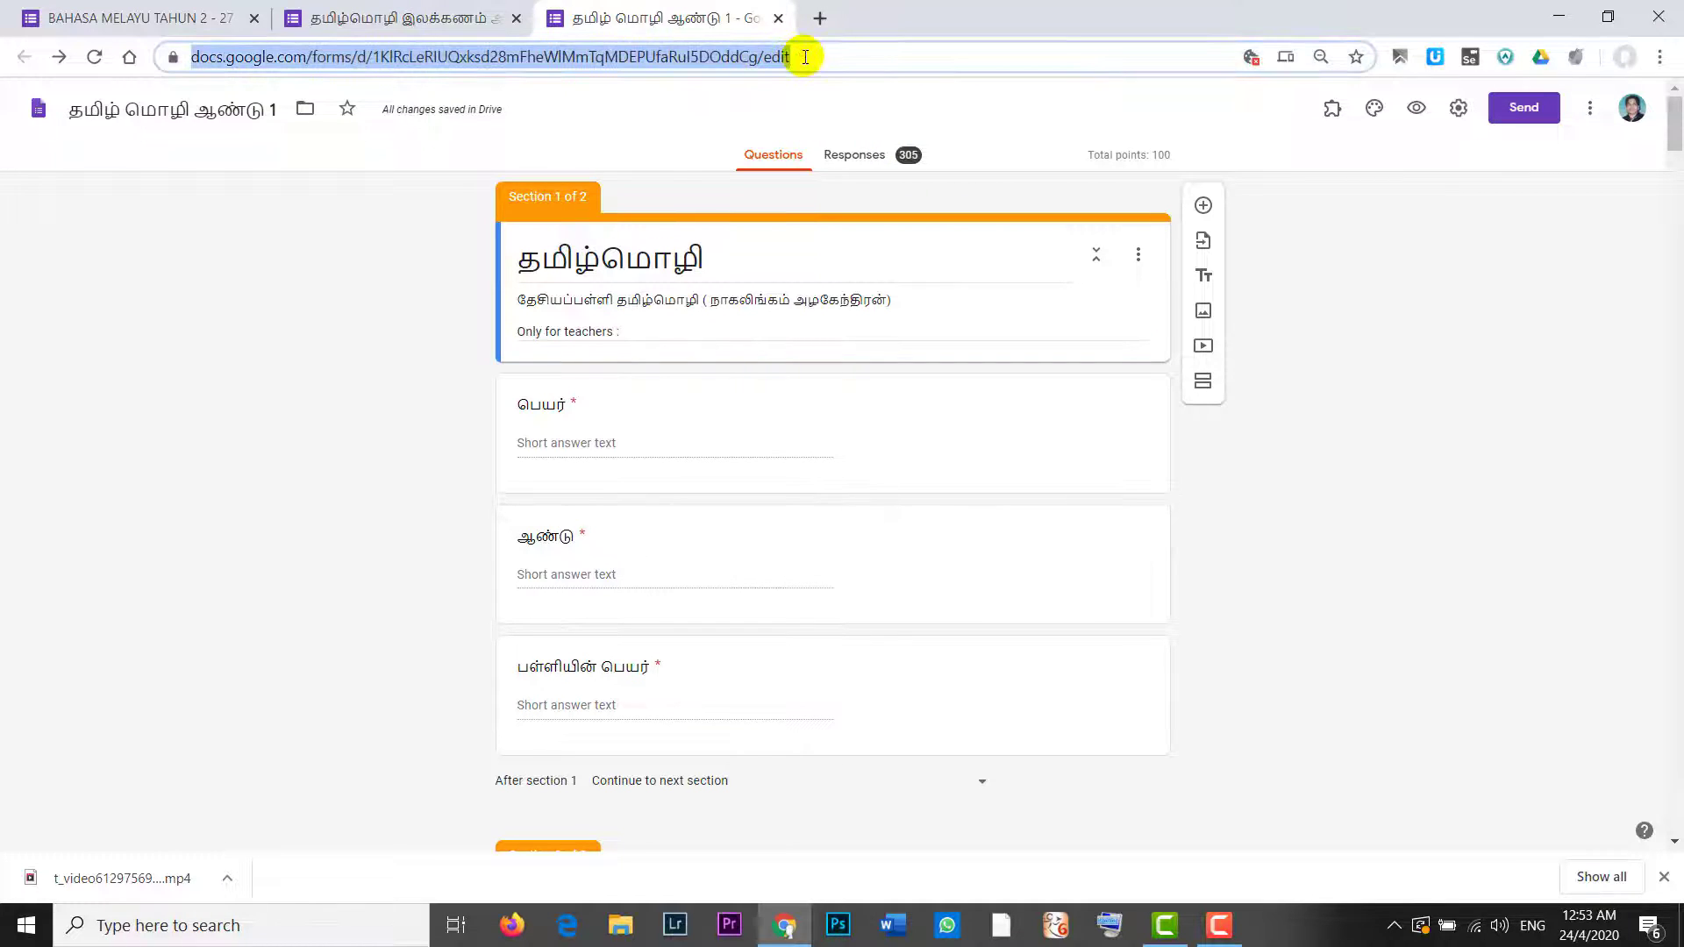
click(647, 332)
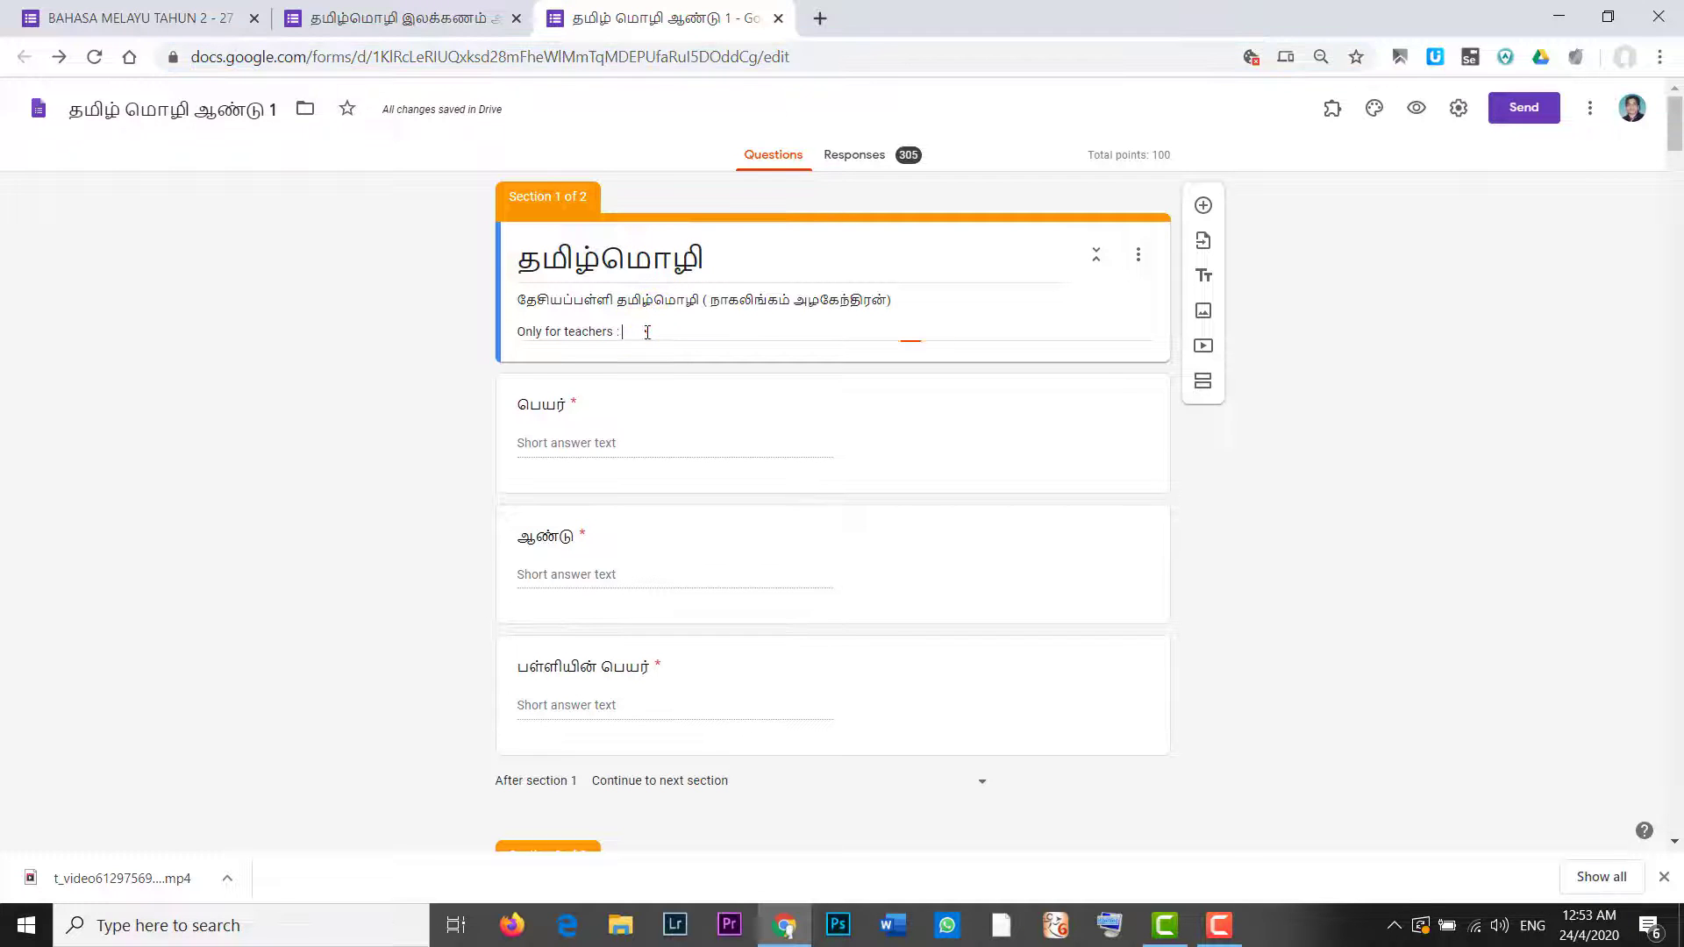
key(Return)
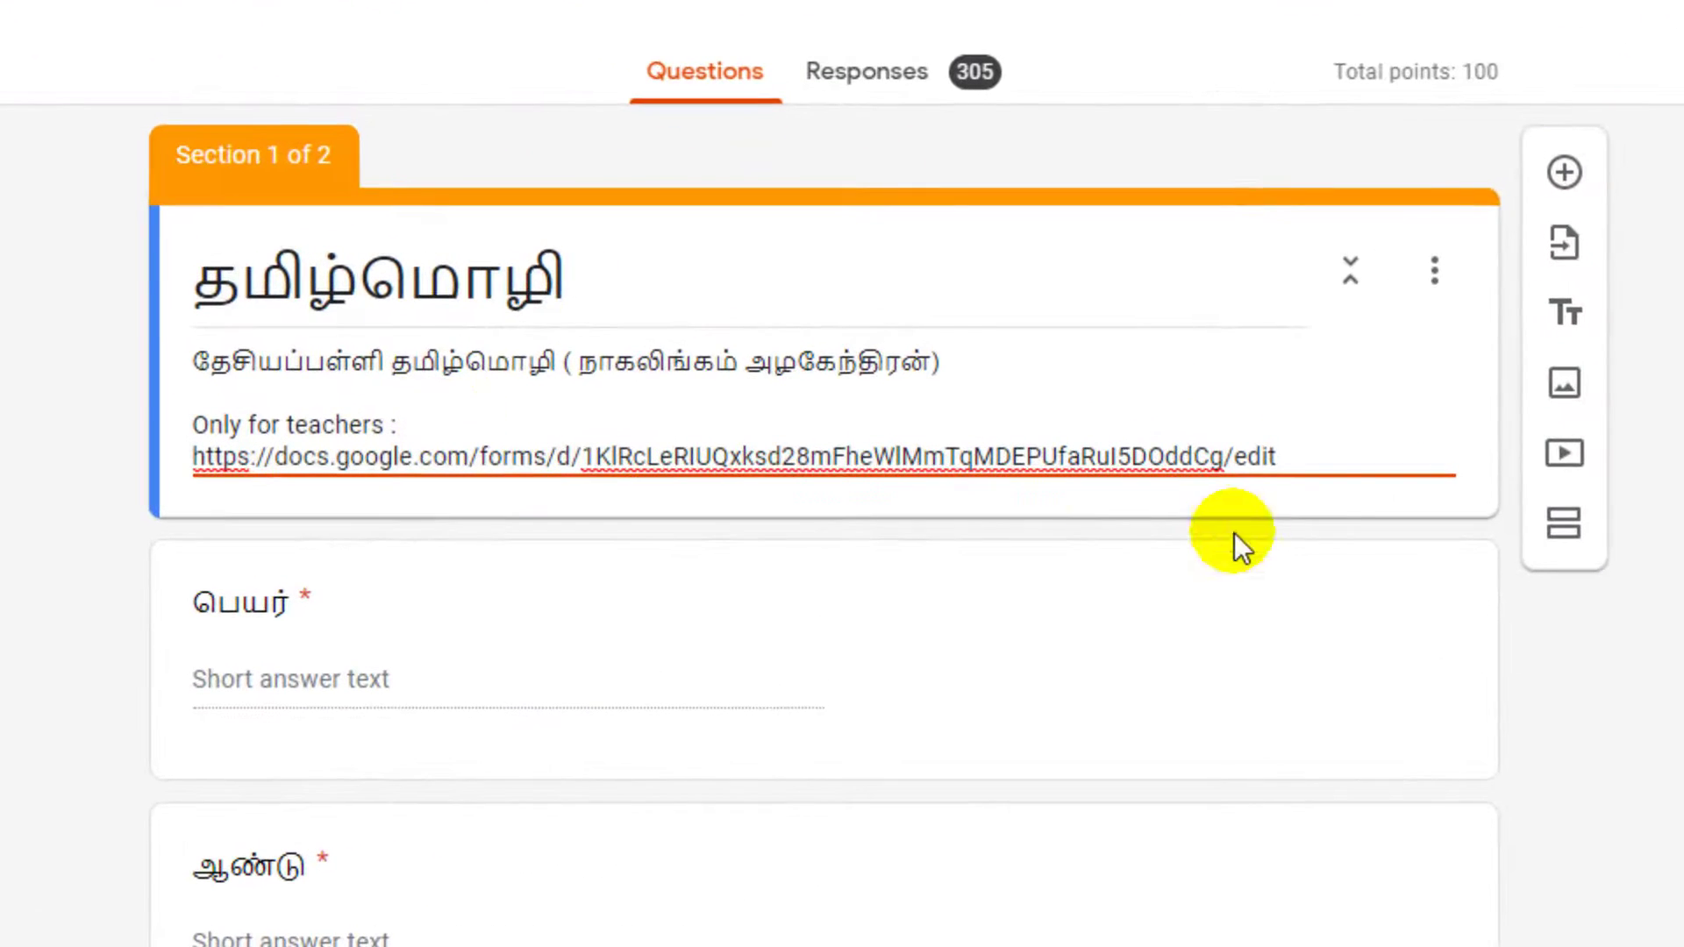
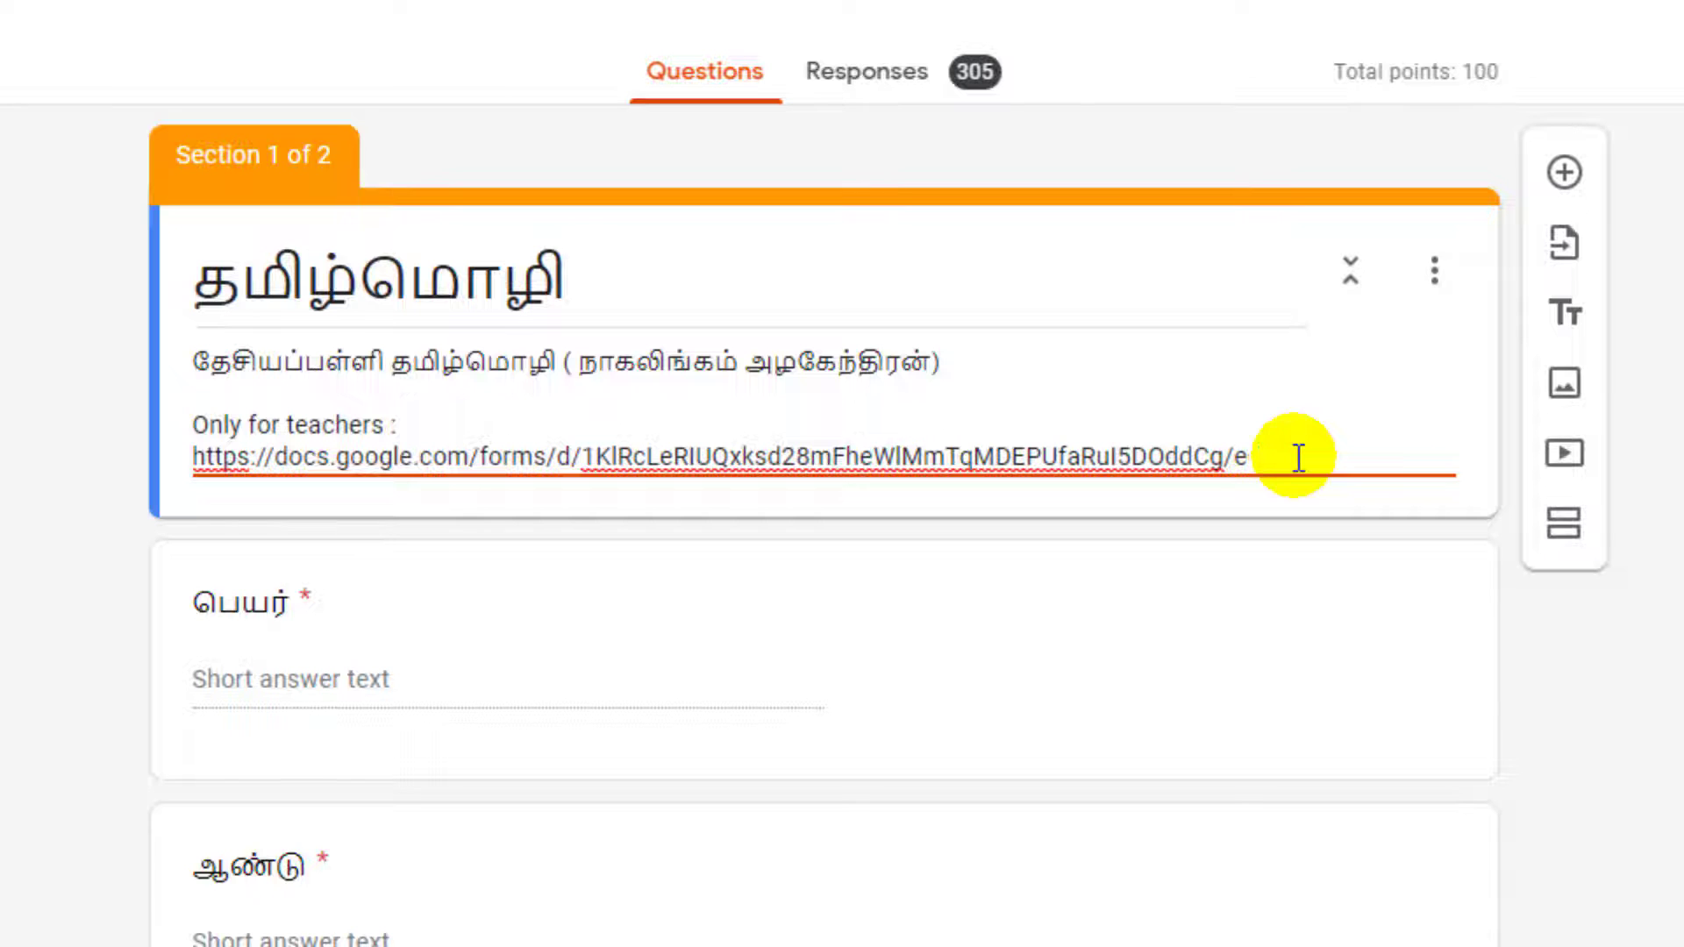
text(copy)
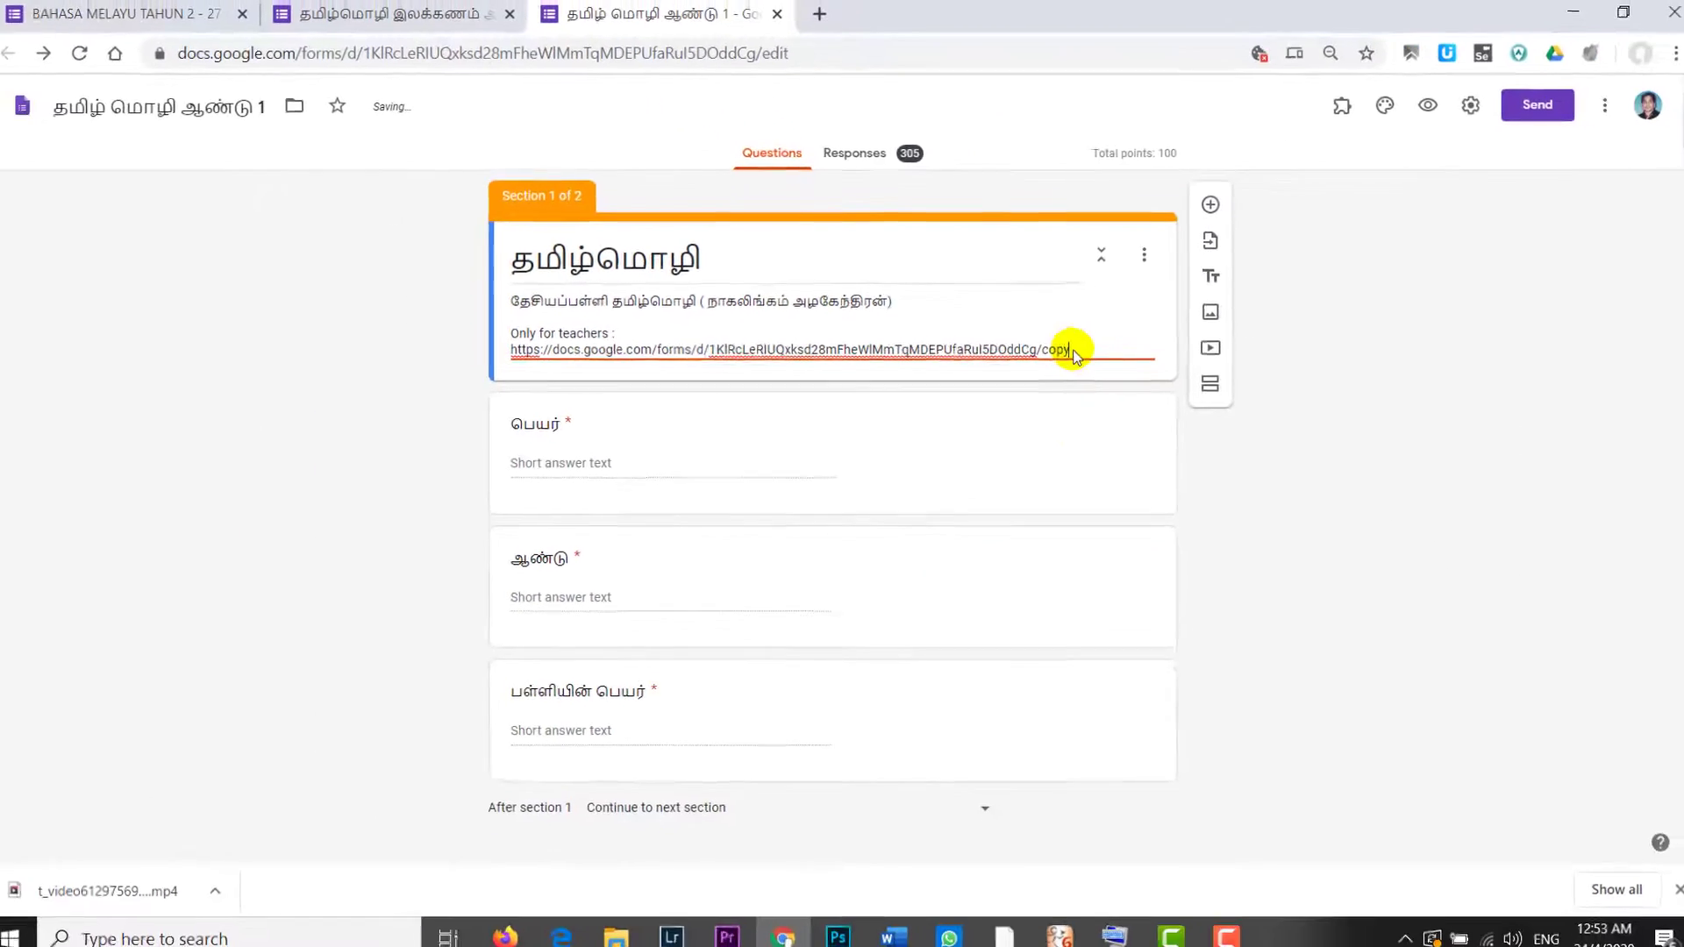
click(1134, 448)
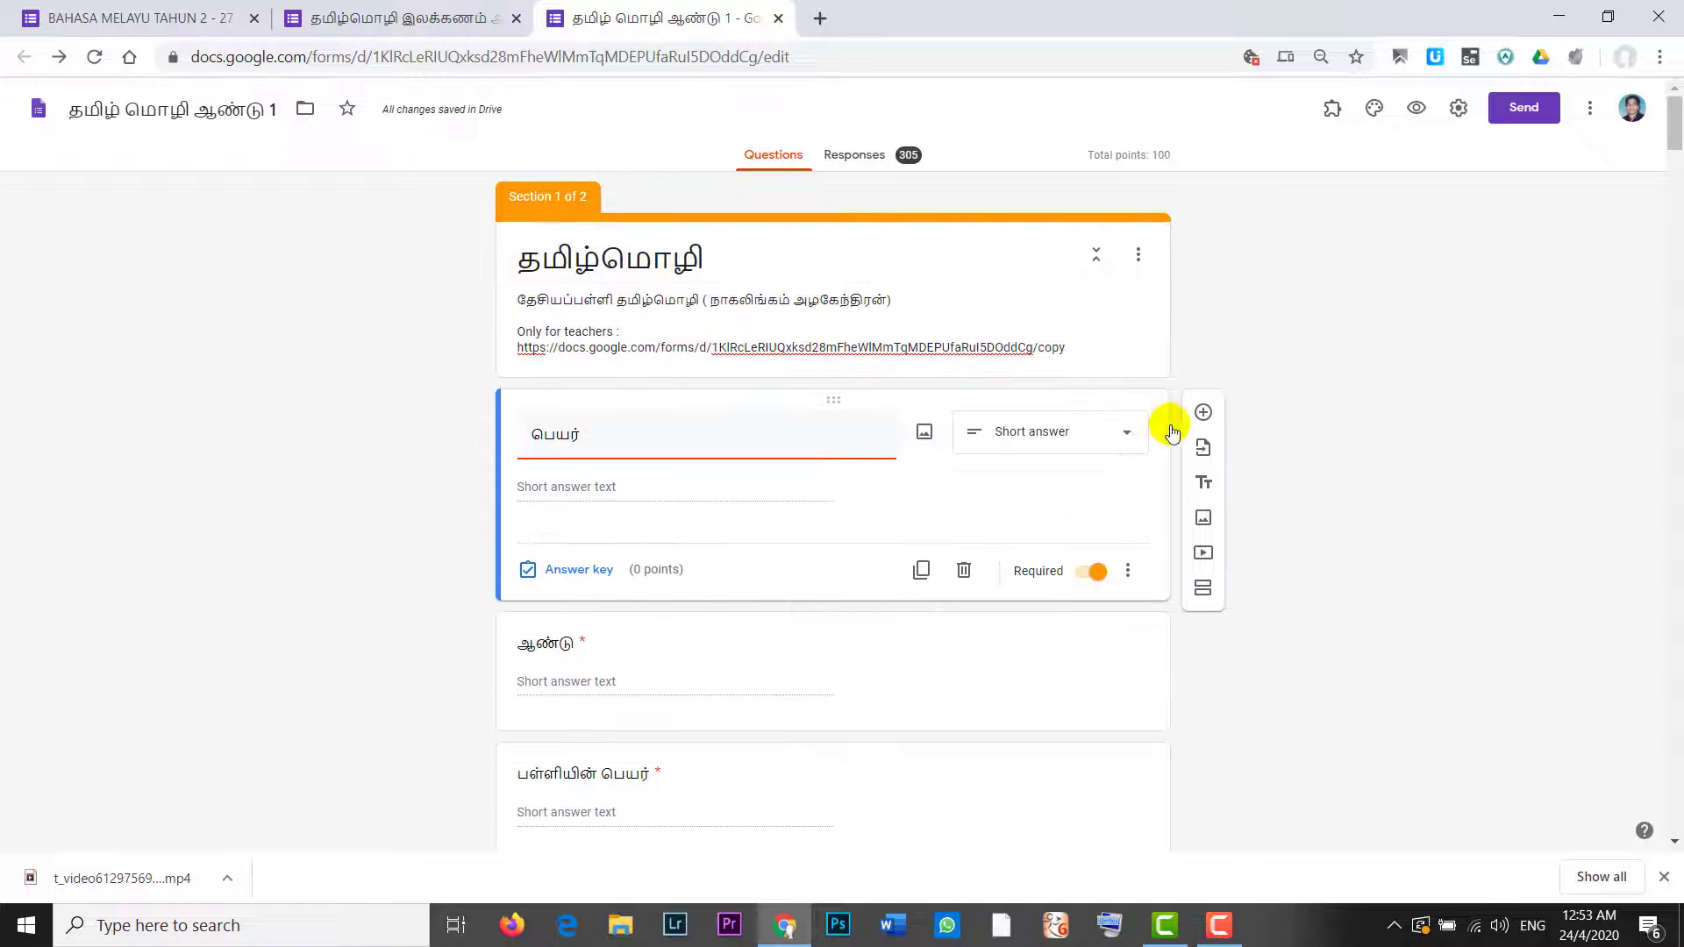
click(1463, 427)
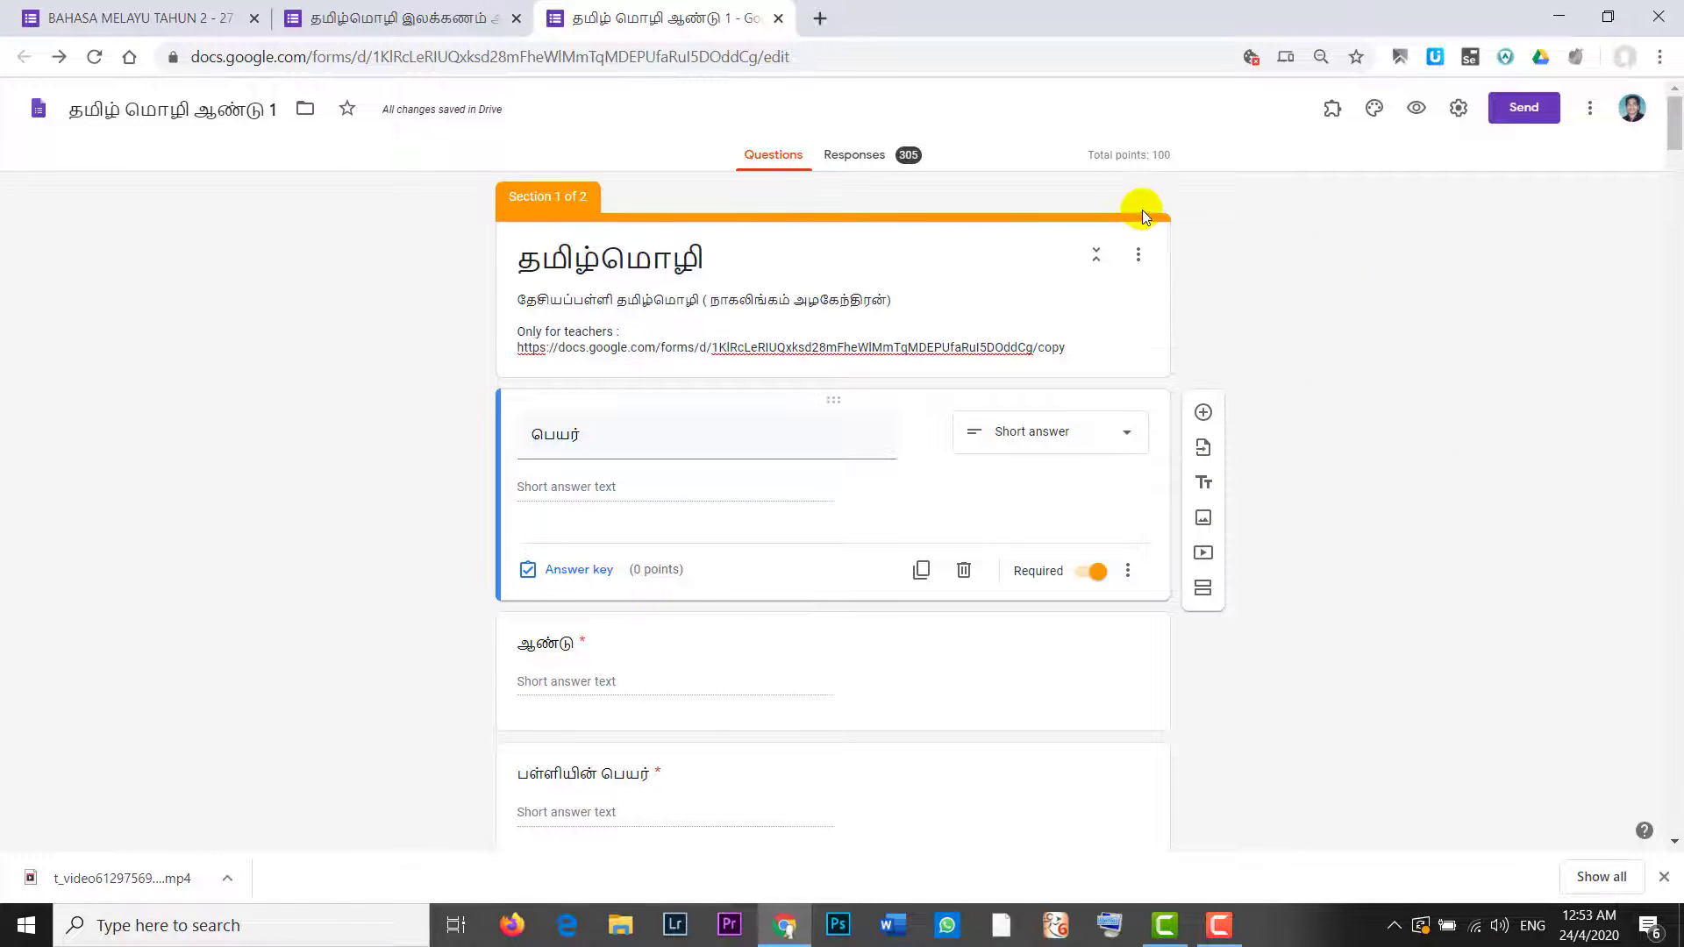
click(1412, 107)
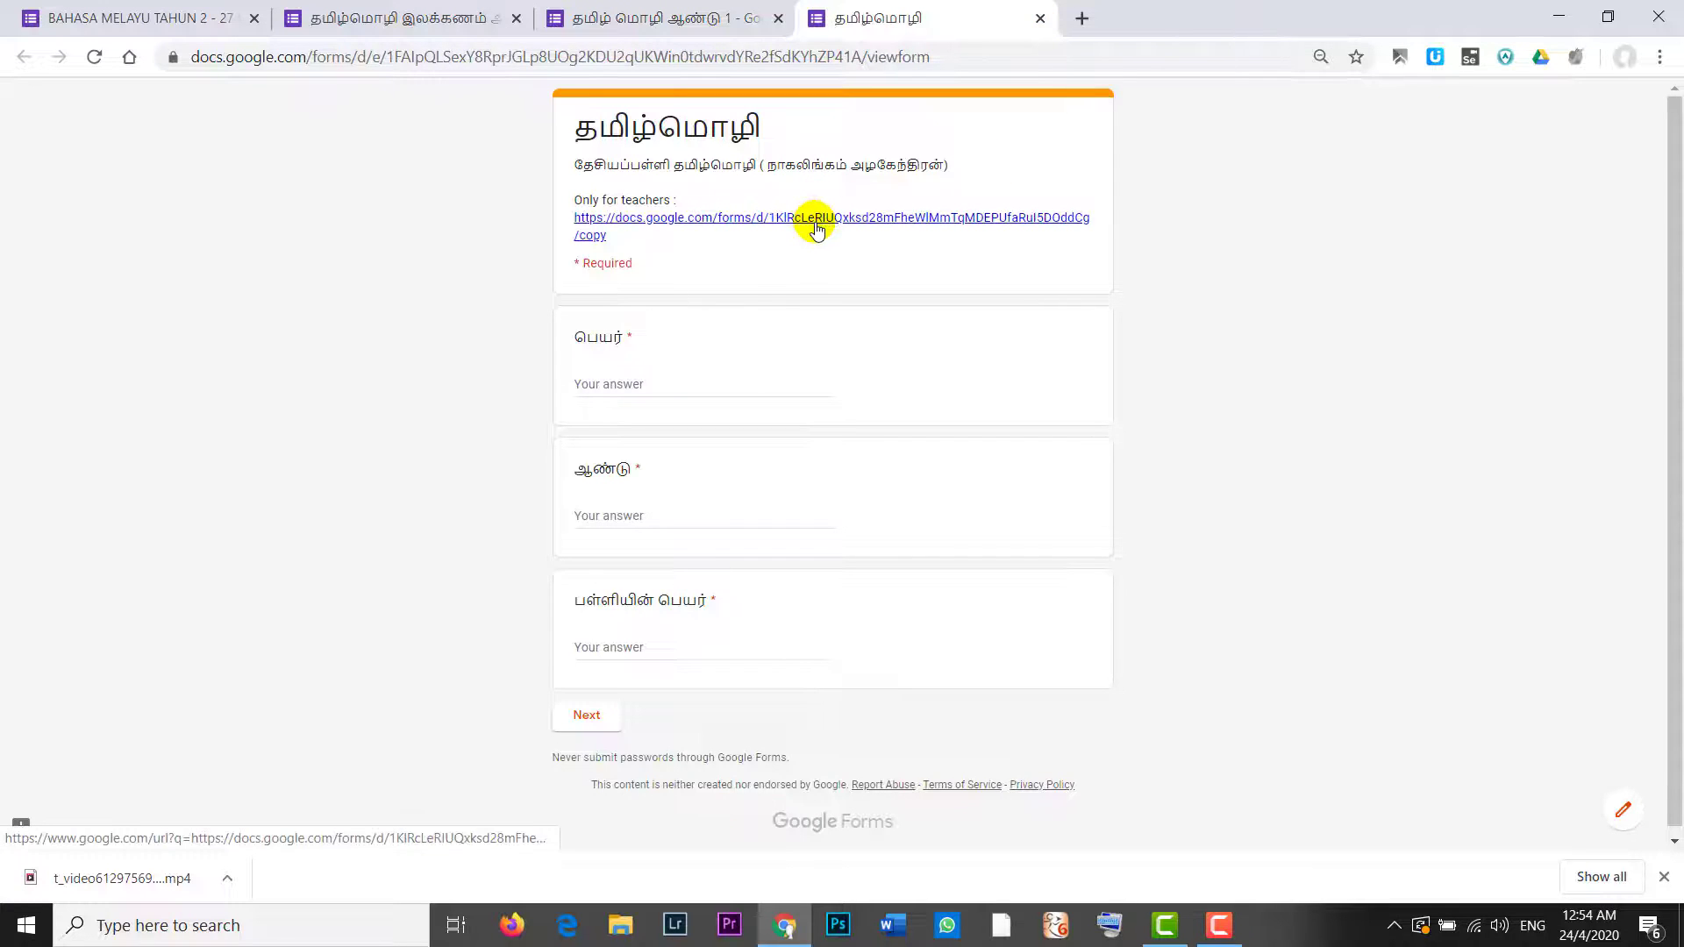
Step: Follow the teachers' /copy link from the preview, make a copy, then close the extra tabs
click(816, 221)
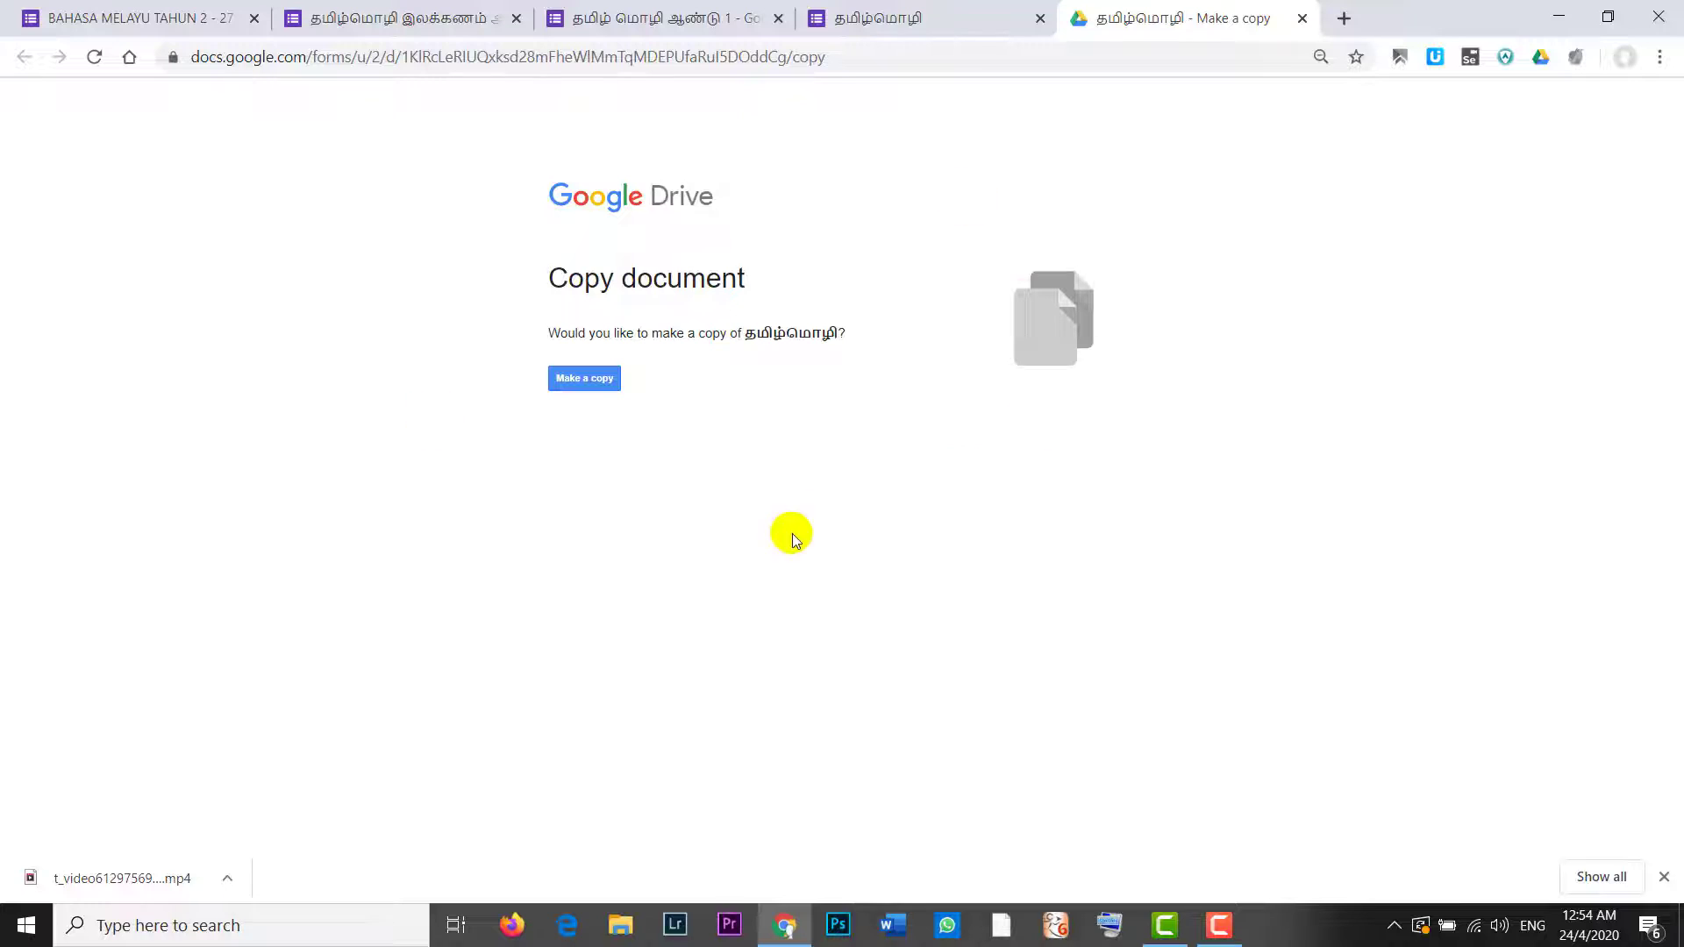
click(583, 380)
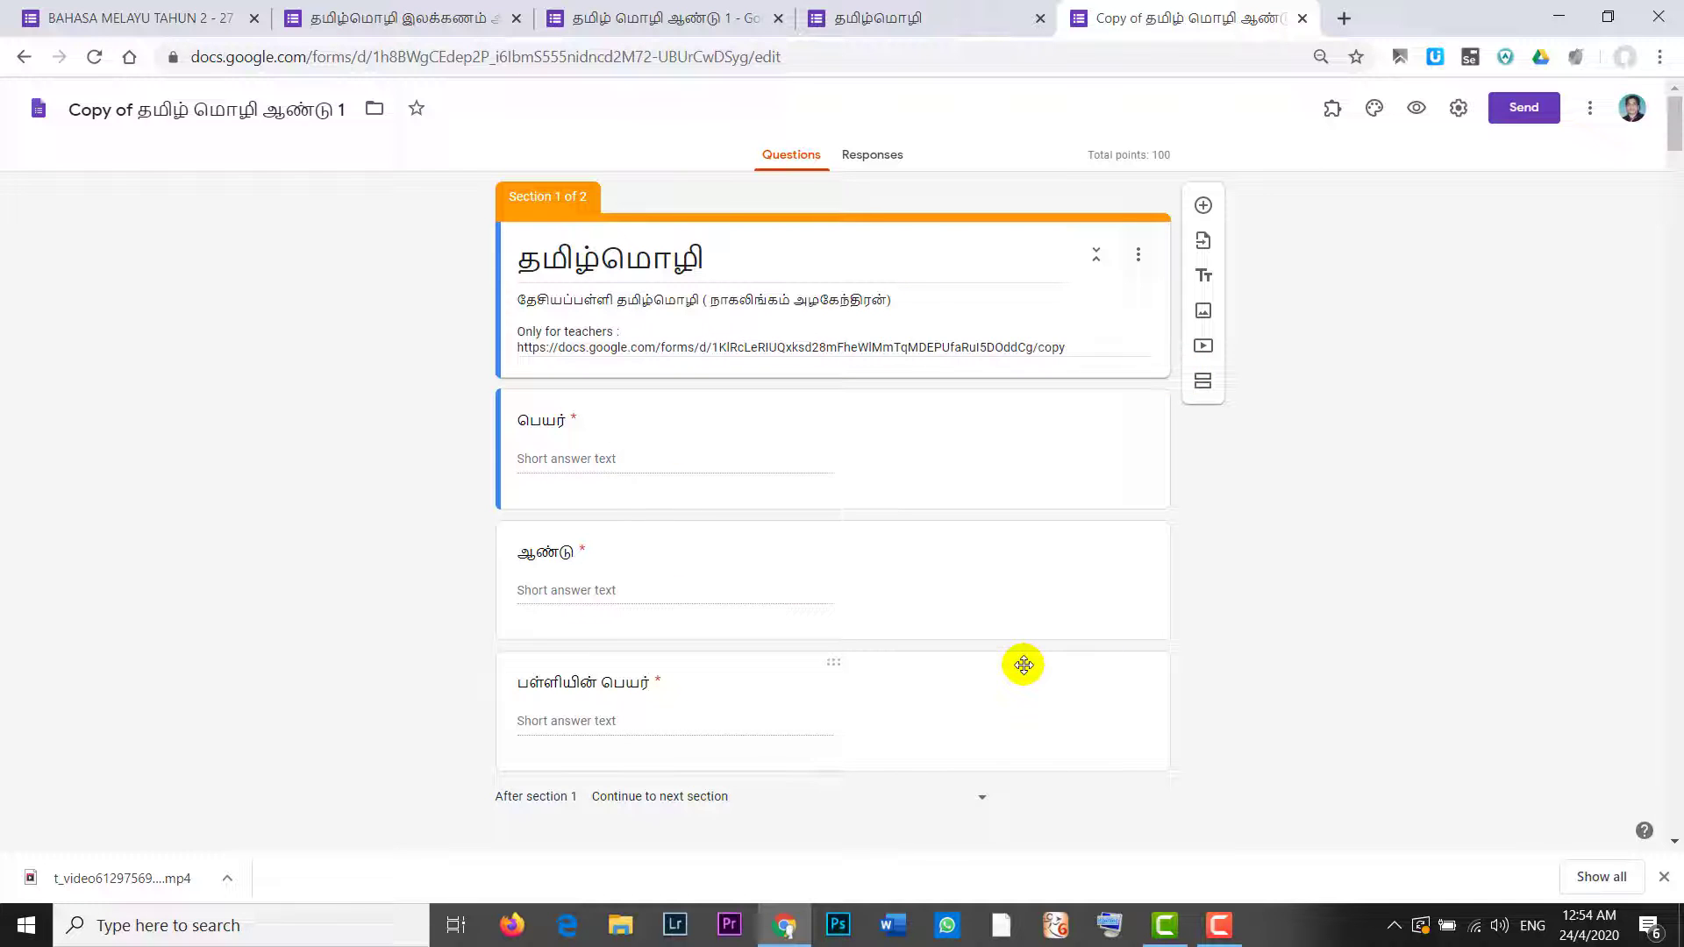
key(ctrl+w)
key(ctrl+w)
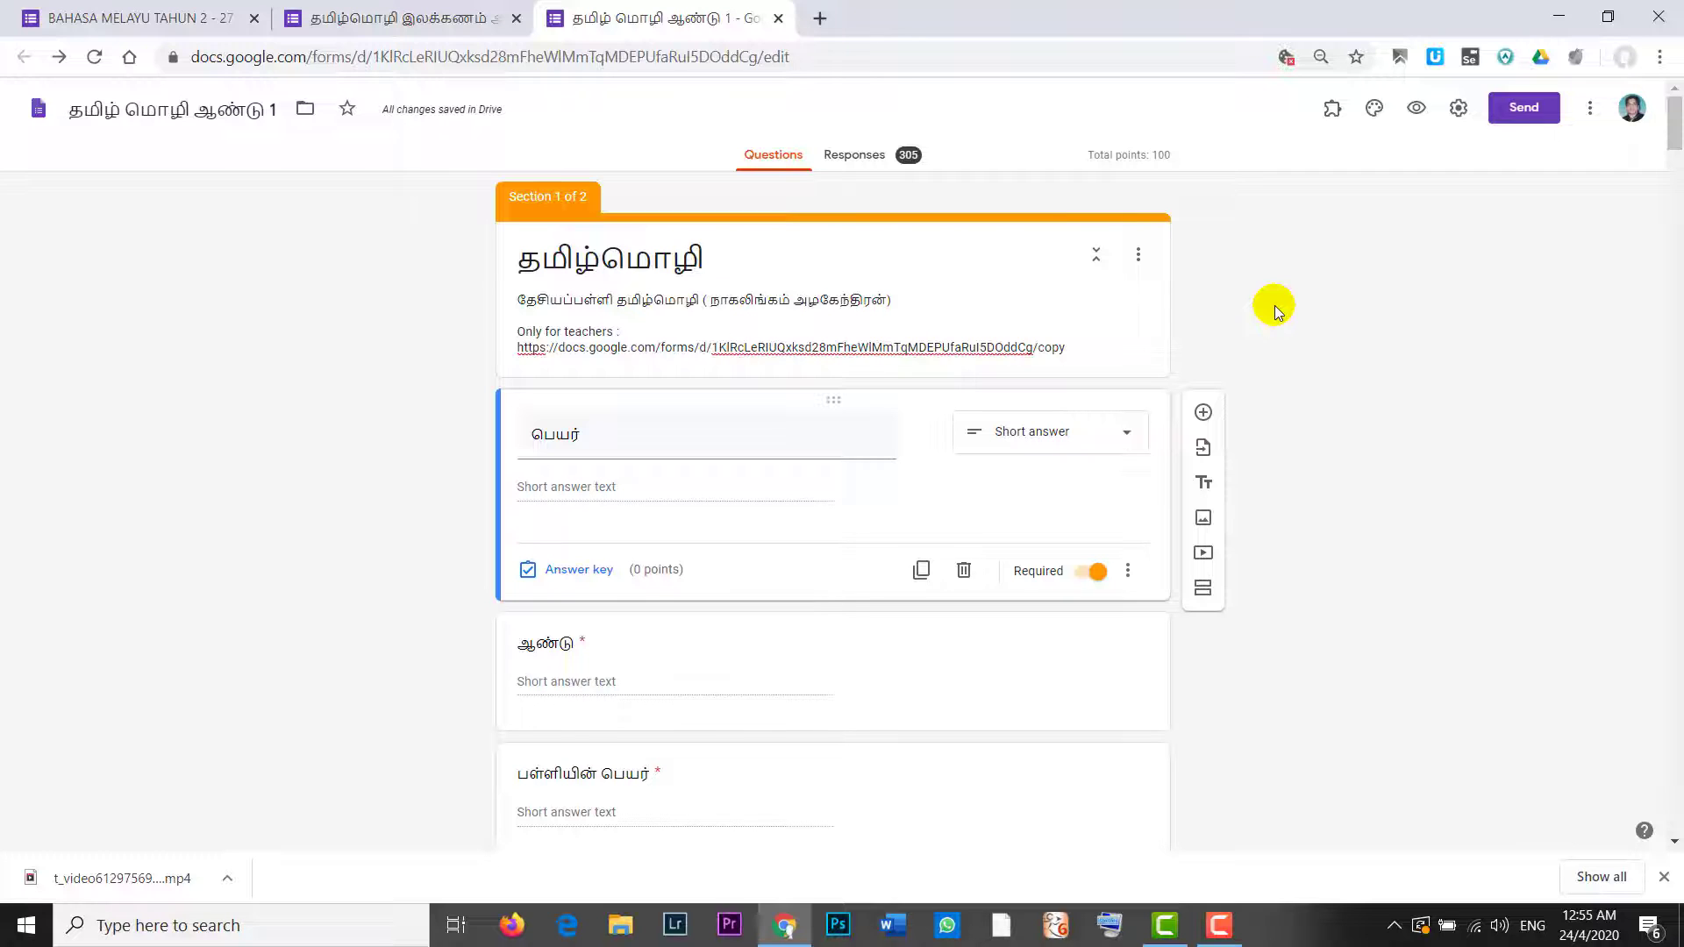
Step: Set the form's access to On - Public on the web, save, and select the share link
click(1589, 112)
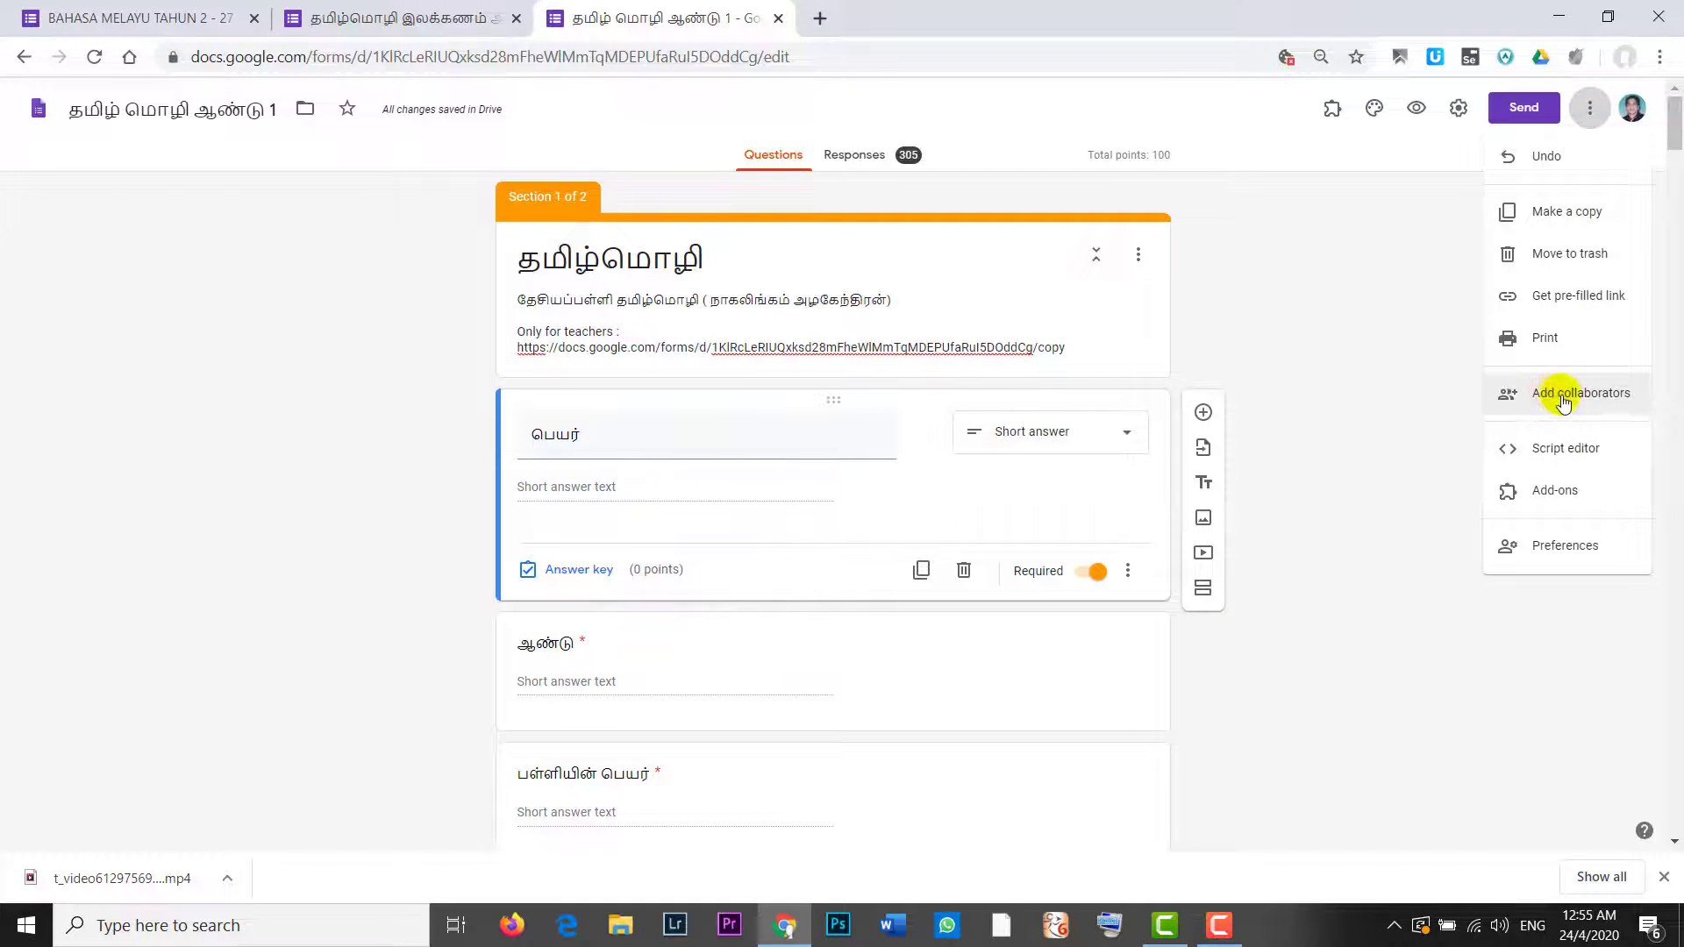
click(1564, 402)
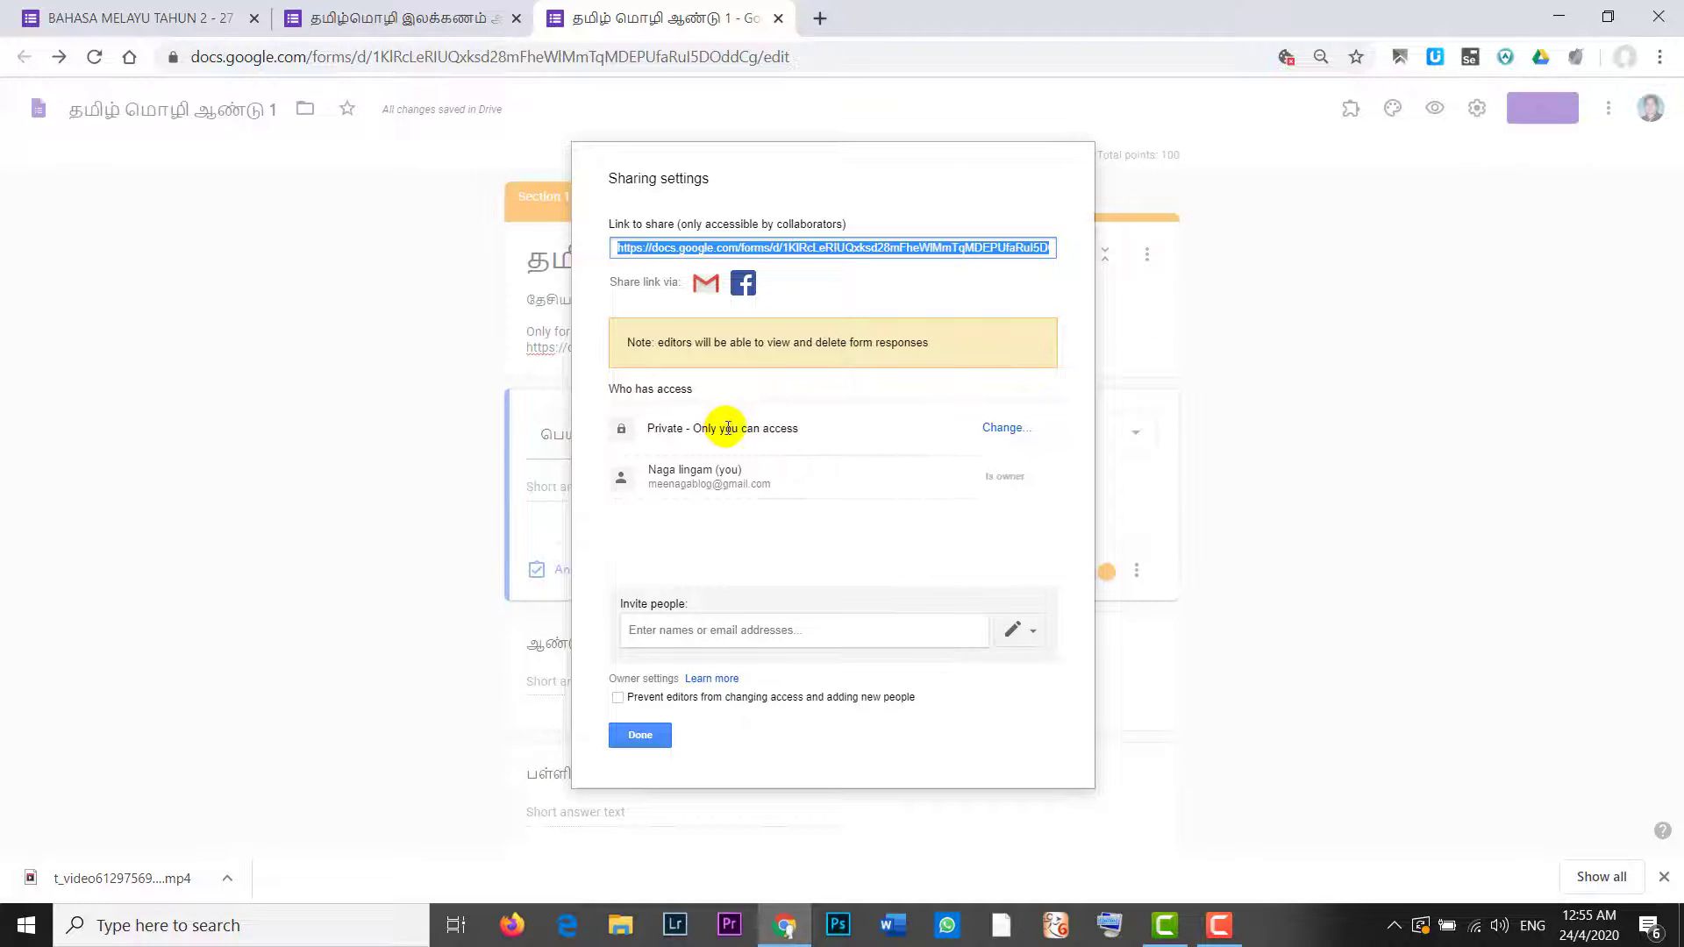
click(1004, 428)
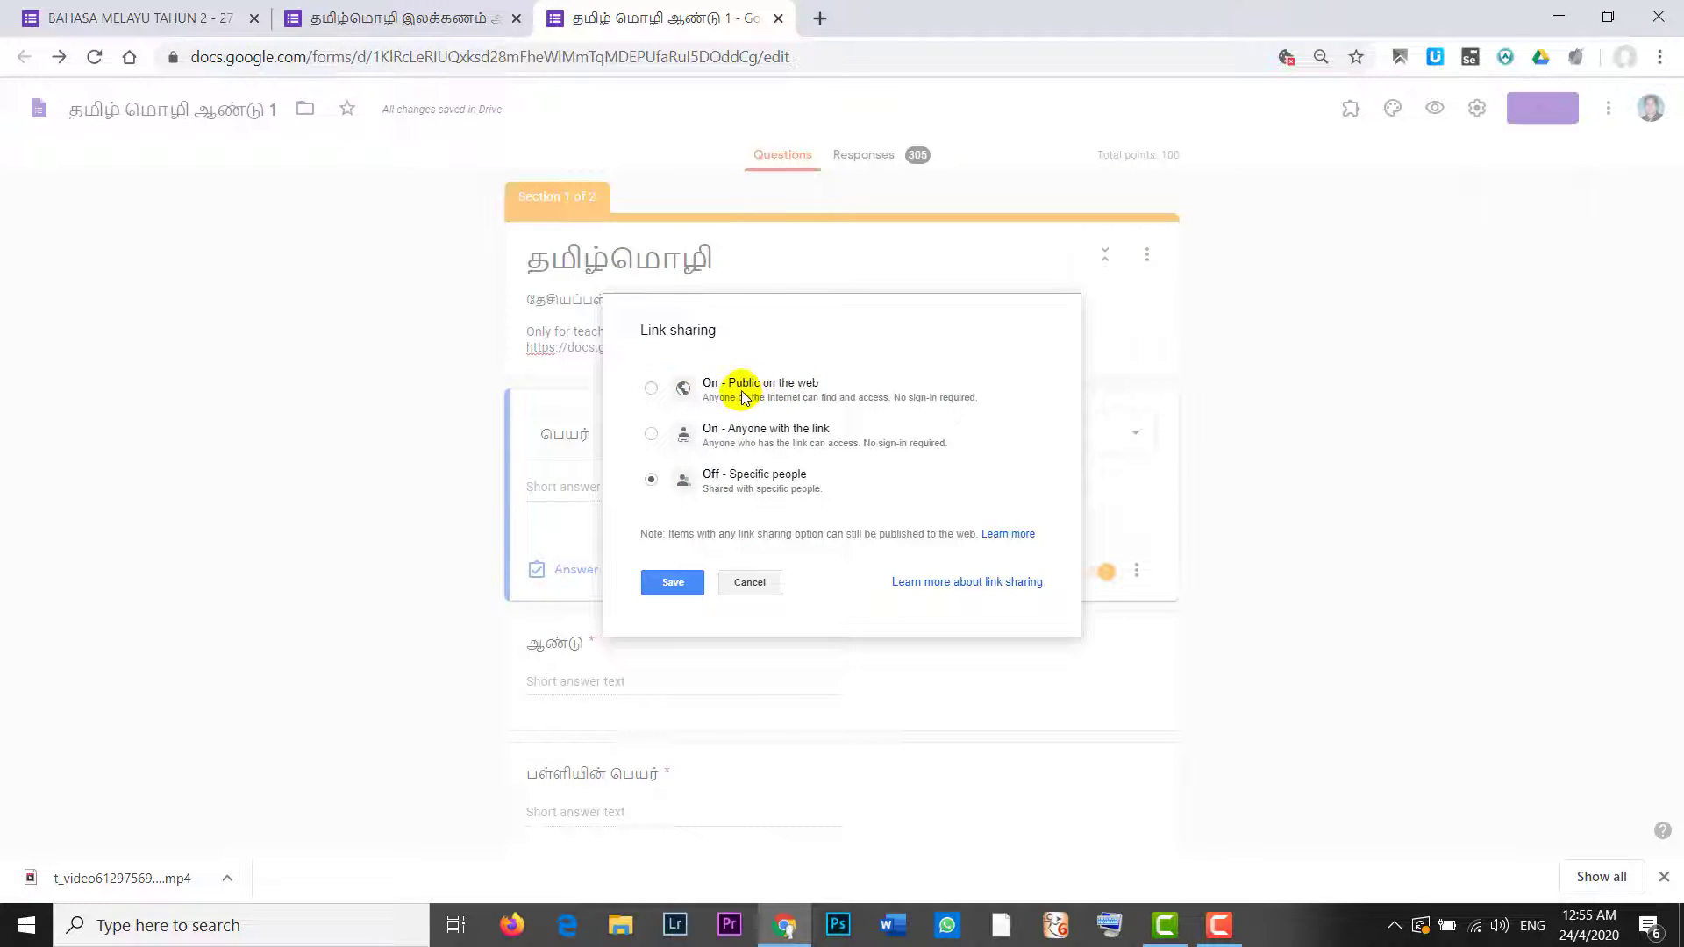
click(651, 388)
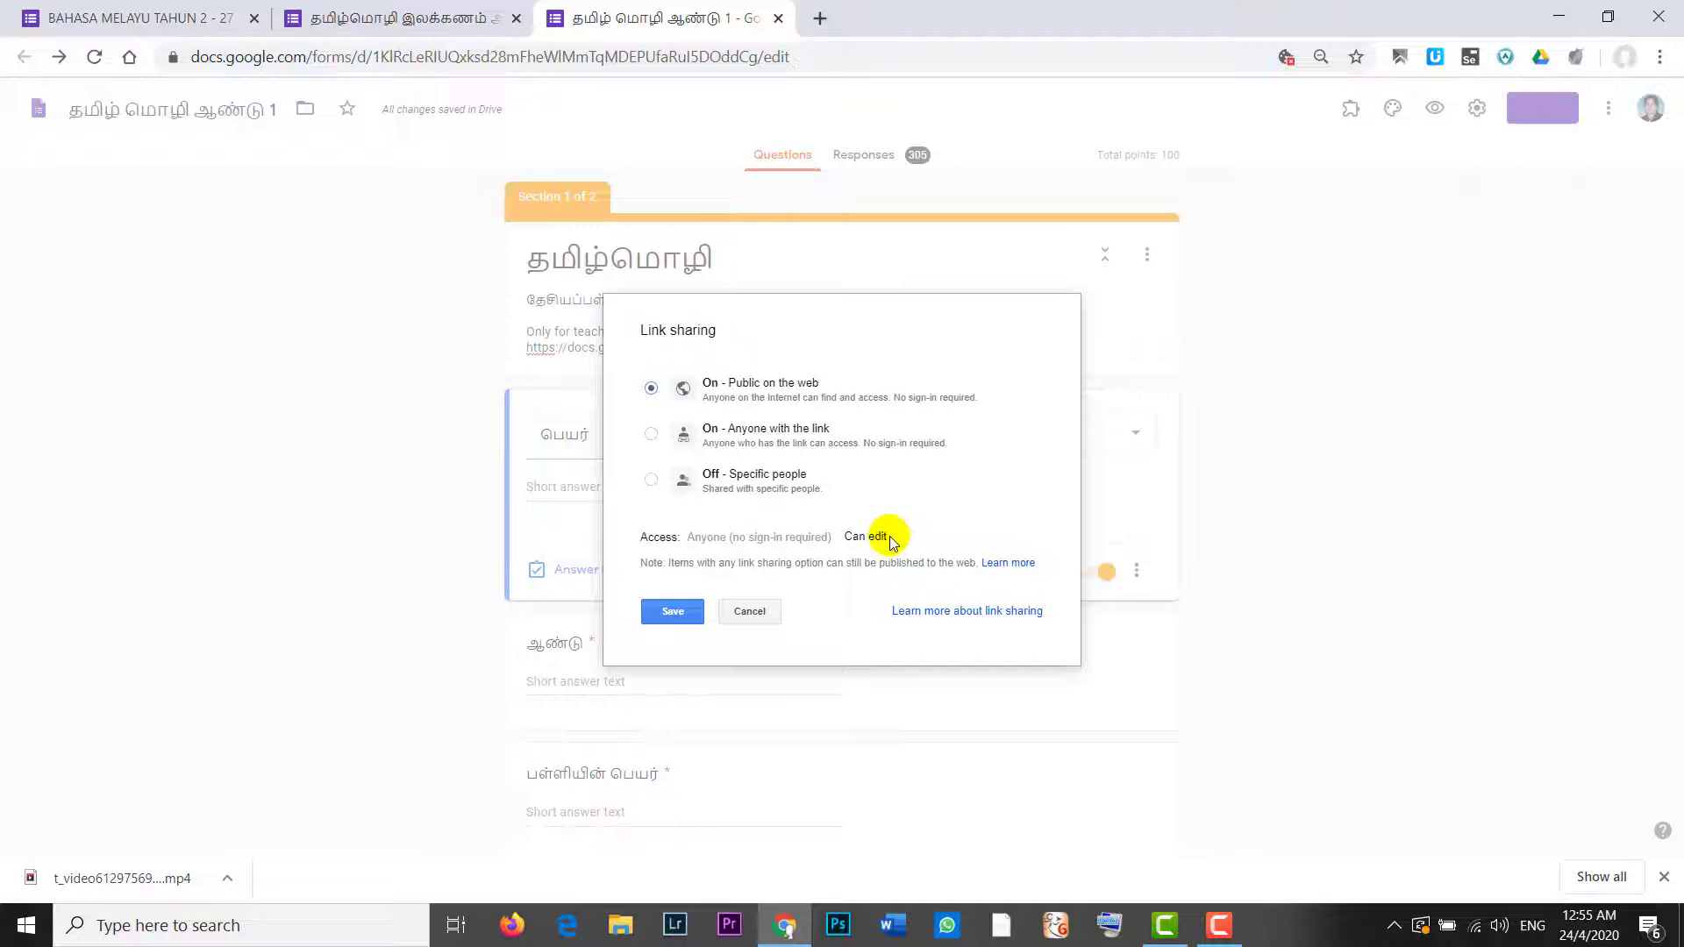
click(673, 614)
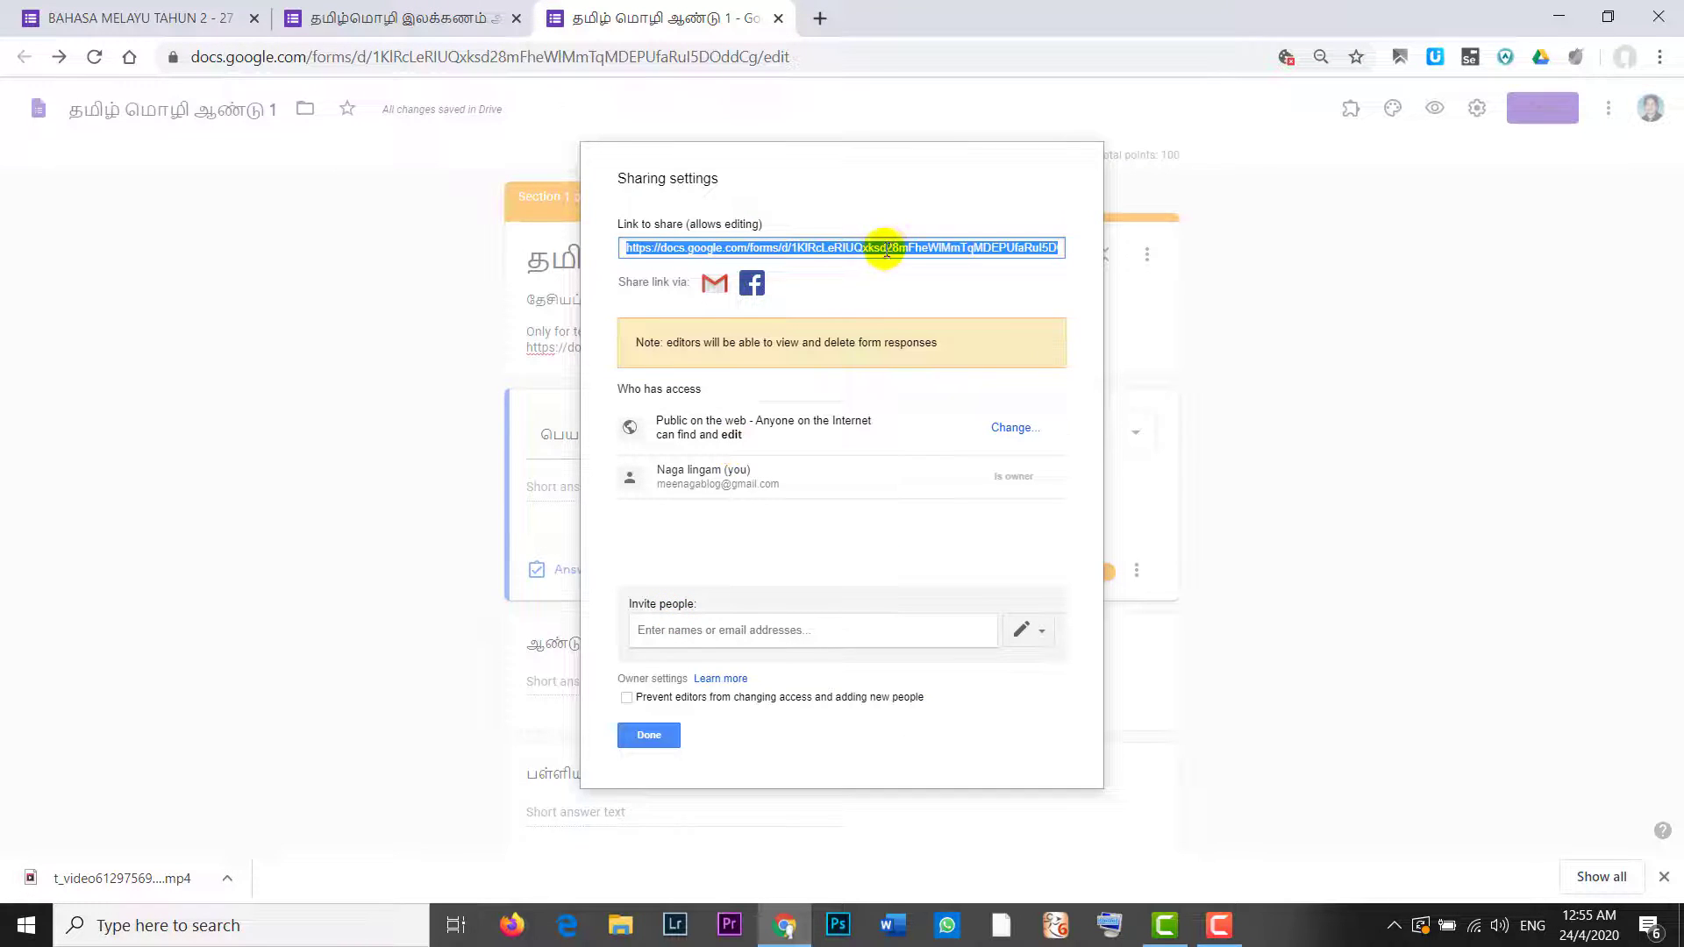
click(891, 249)
click(892, 249)
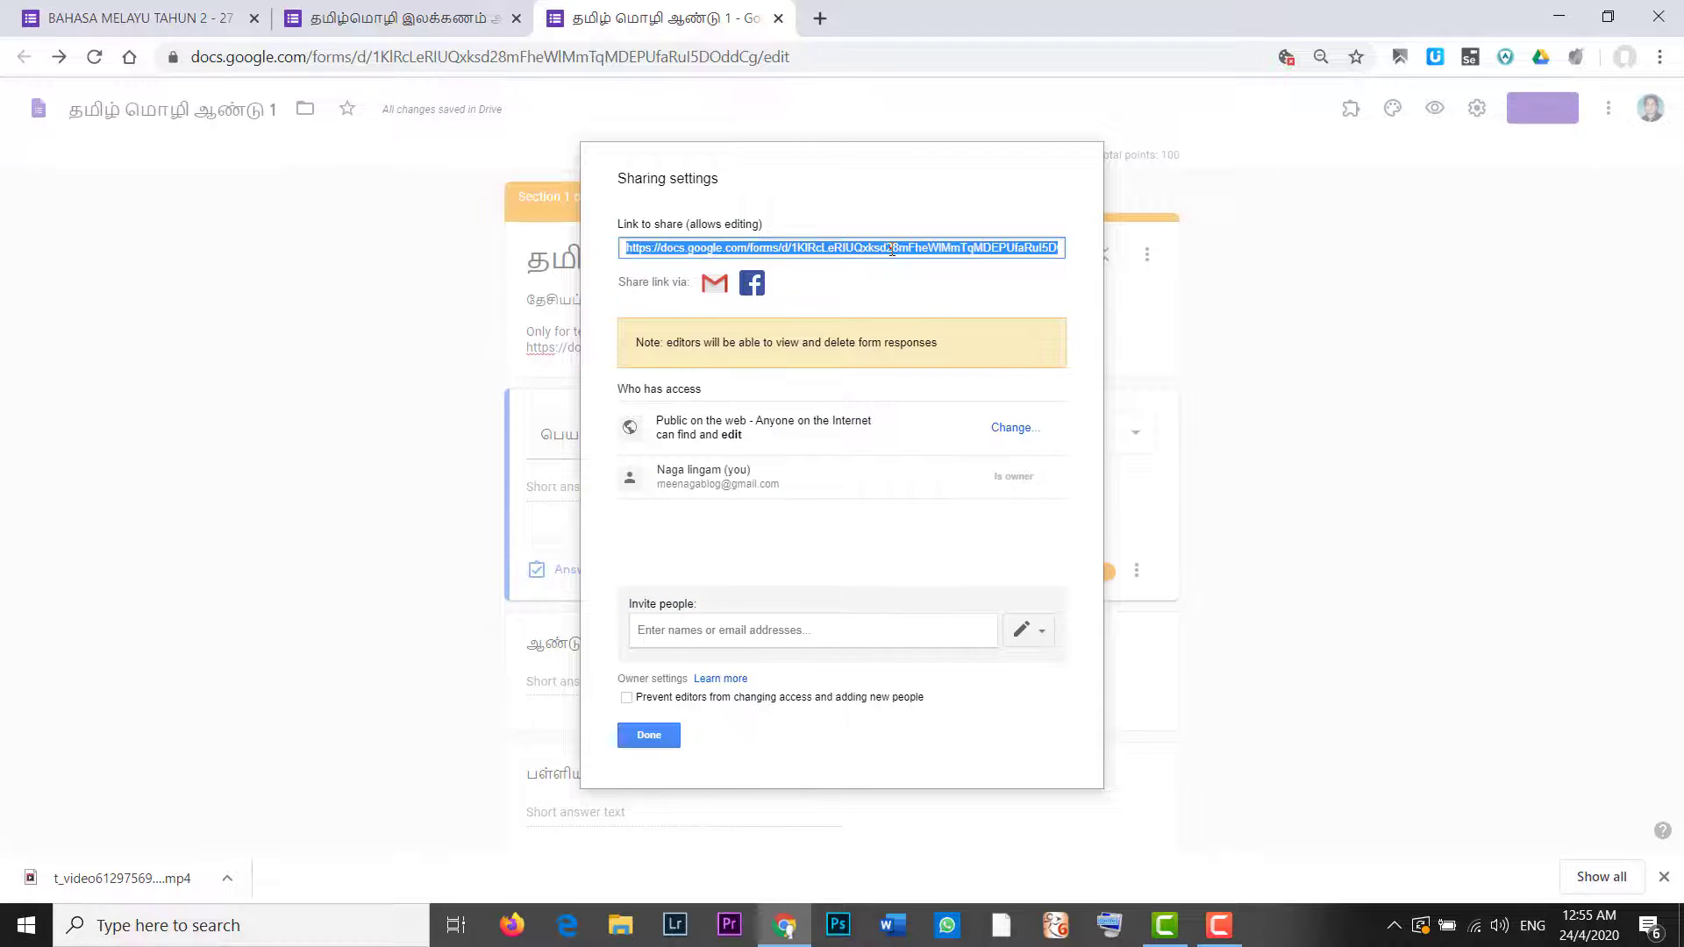
click(650, 735)
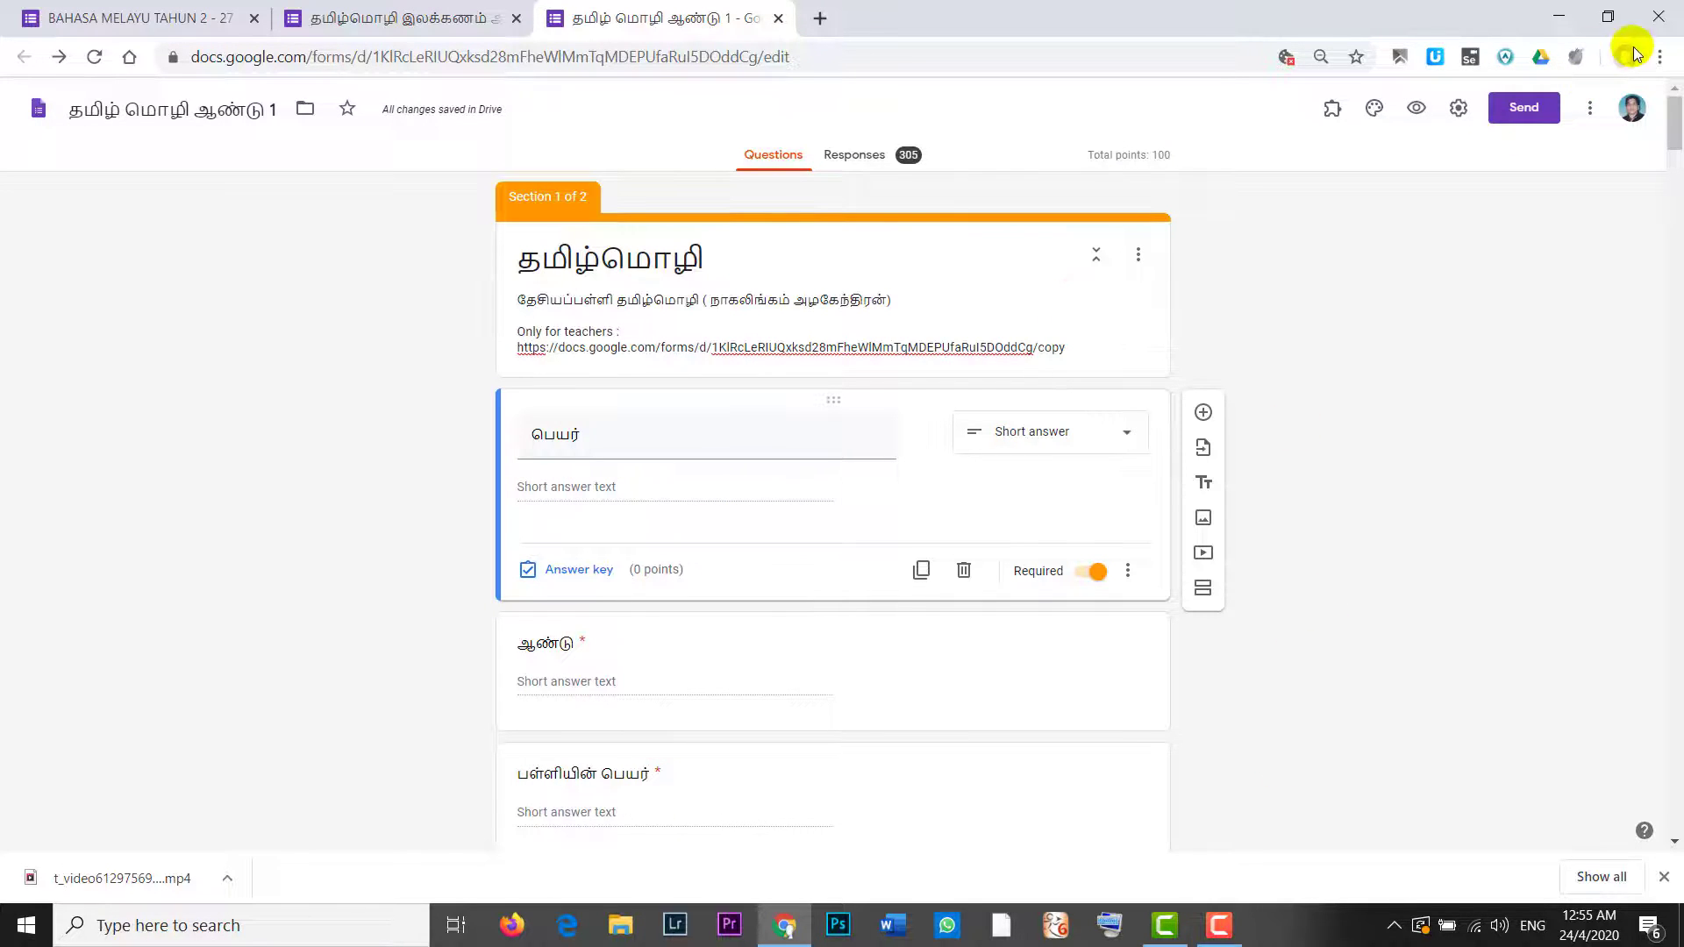
click(1661, 58)
Step: Load the form's editing address in an incognito window without signing in
click(1481, 140)
key(Return)
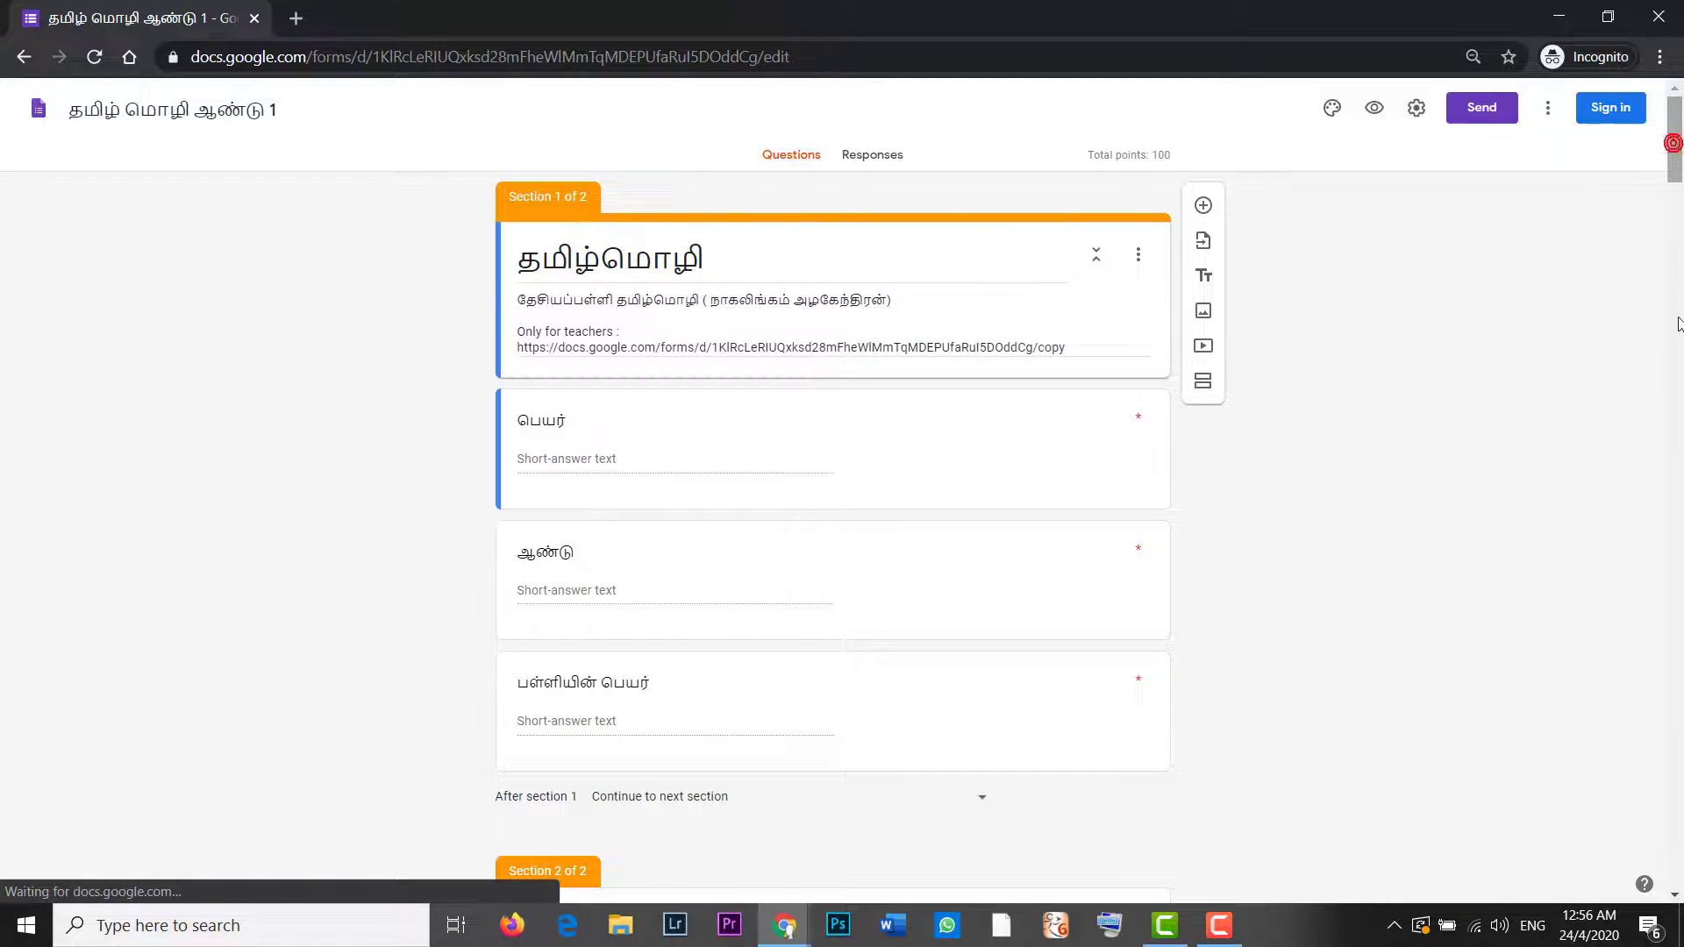
scroll(1676, 169, down, 10)
scroll(1672, 319, down, 3)
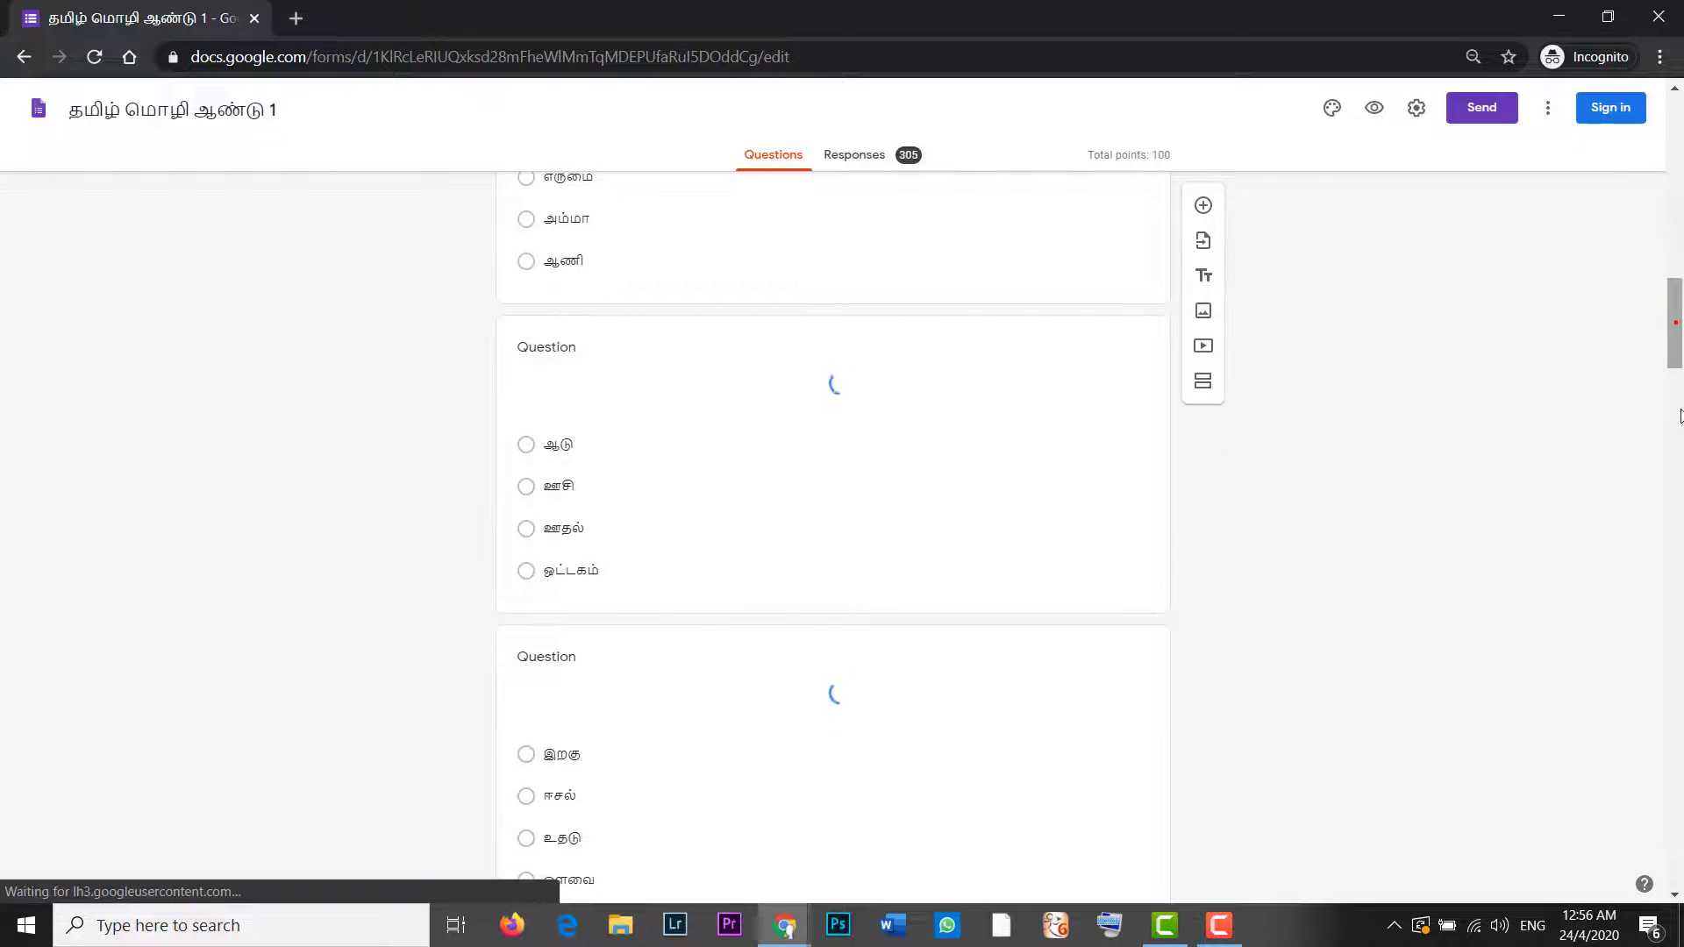
drag(1672, 386, 1676, 123)
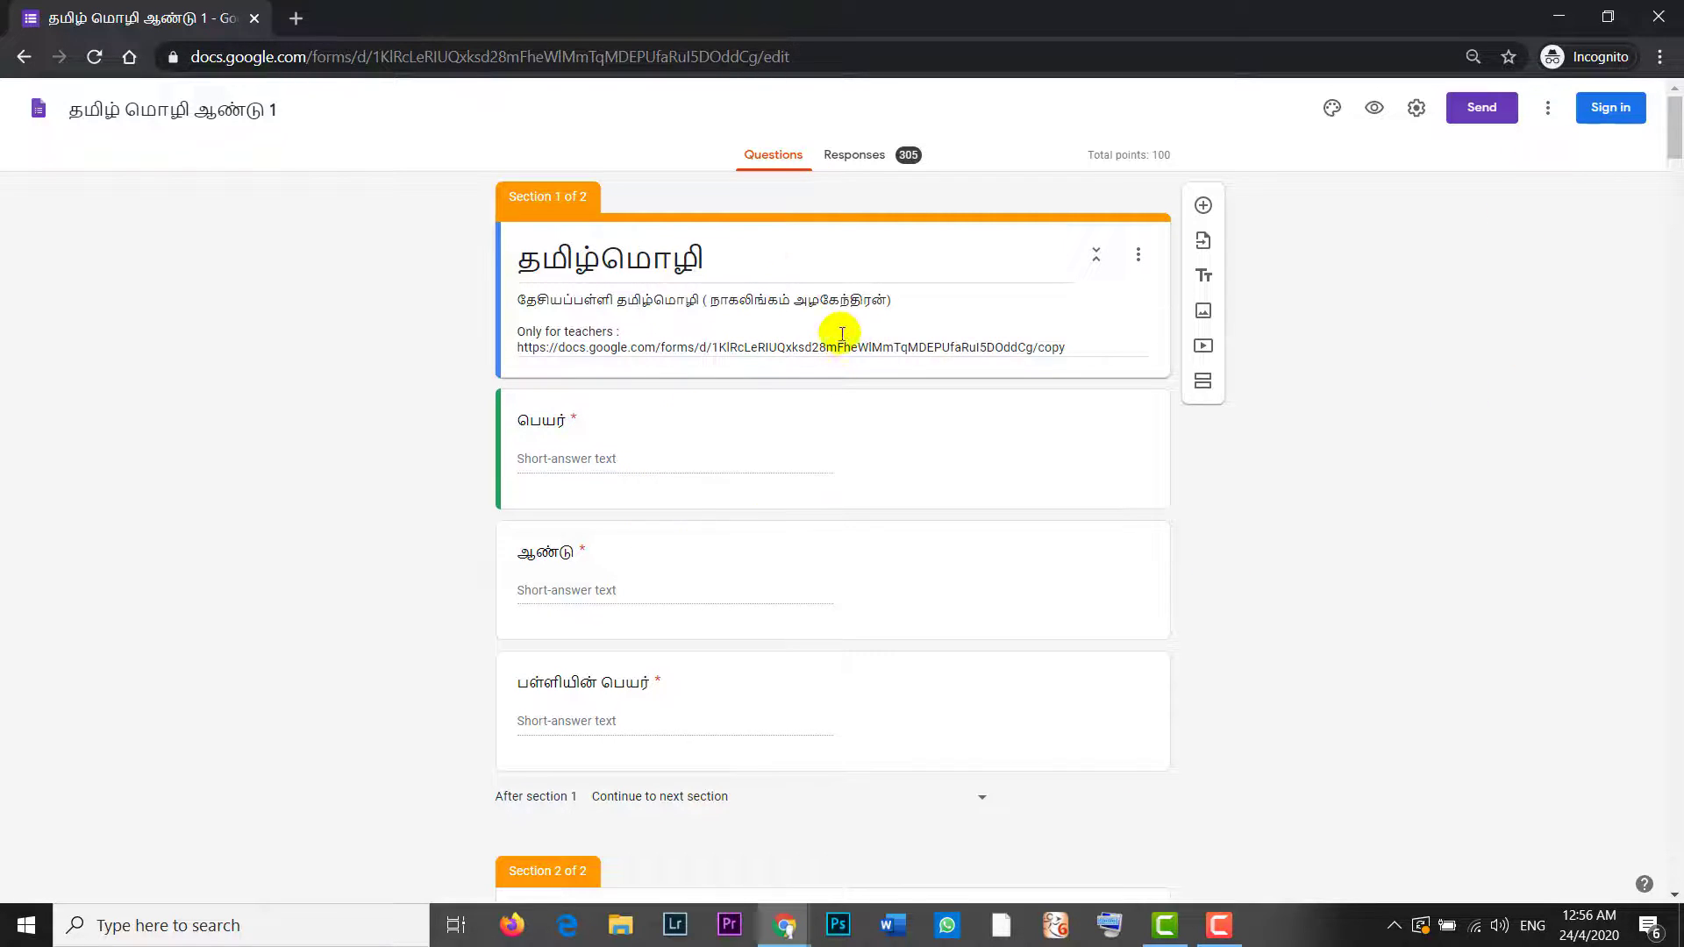
Step: Try editing the section title while signed out, then compare with the owner's window
double_click(738, 257)
click(738, 258)
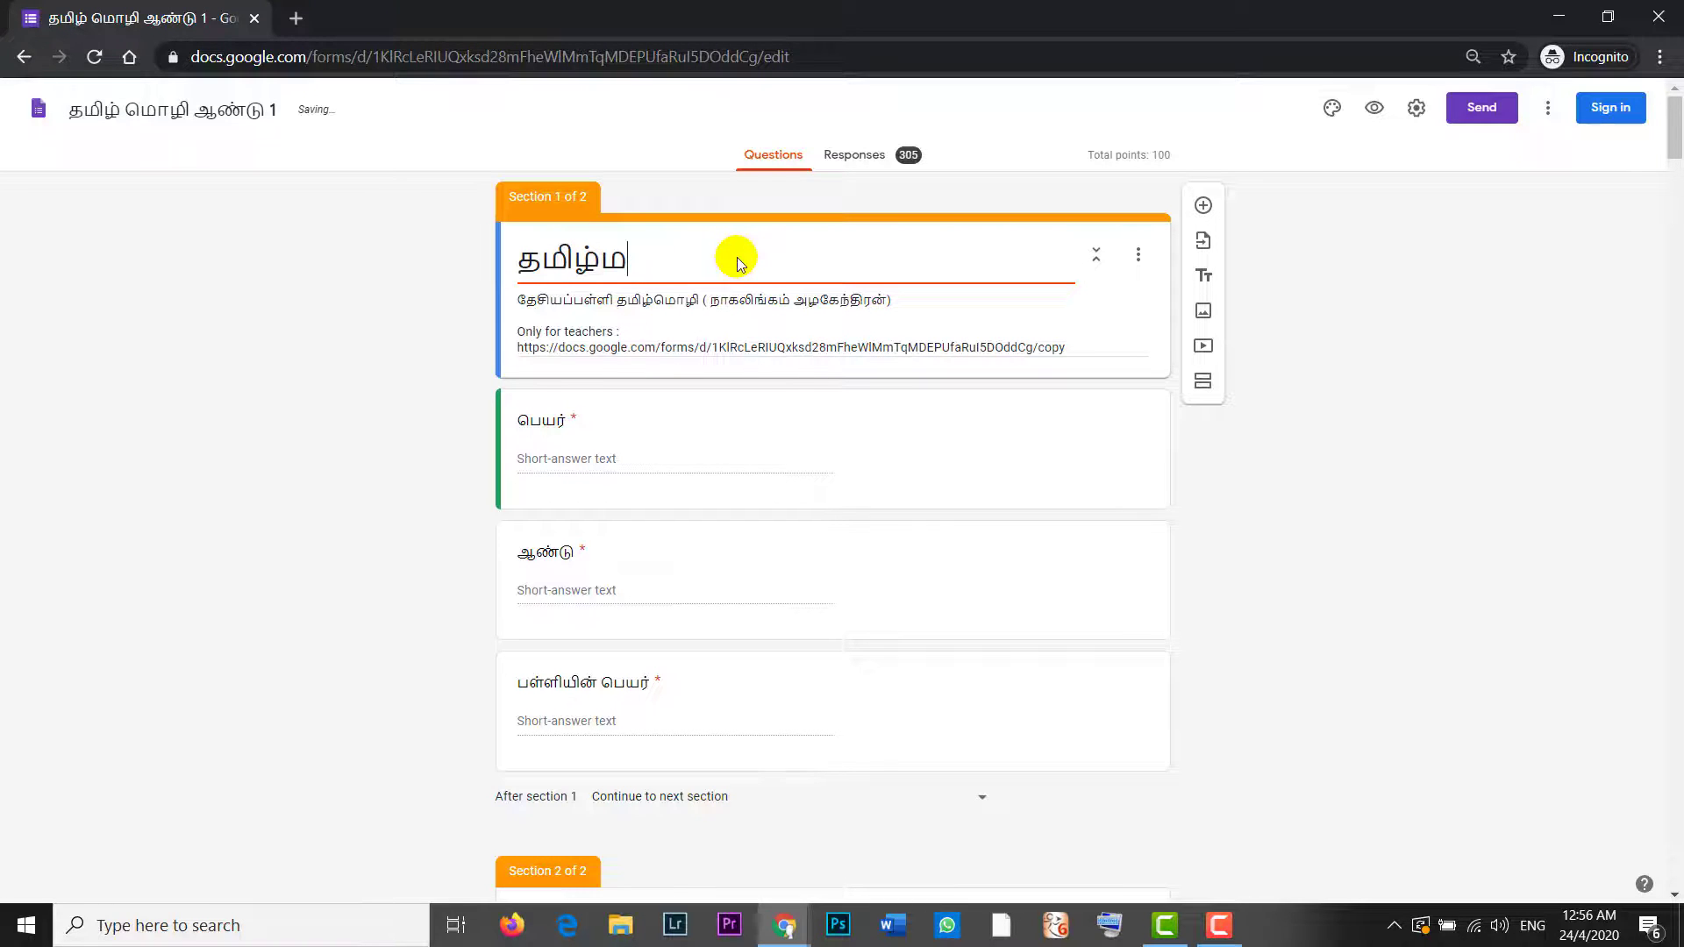
click(1362, 396)
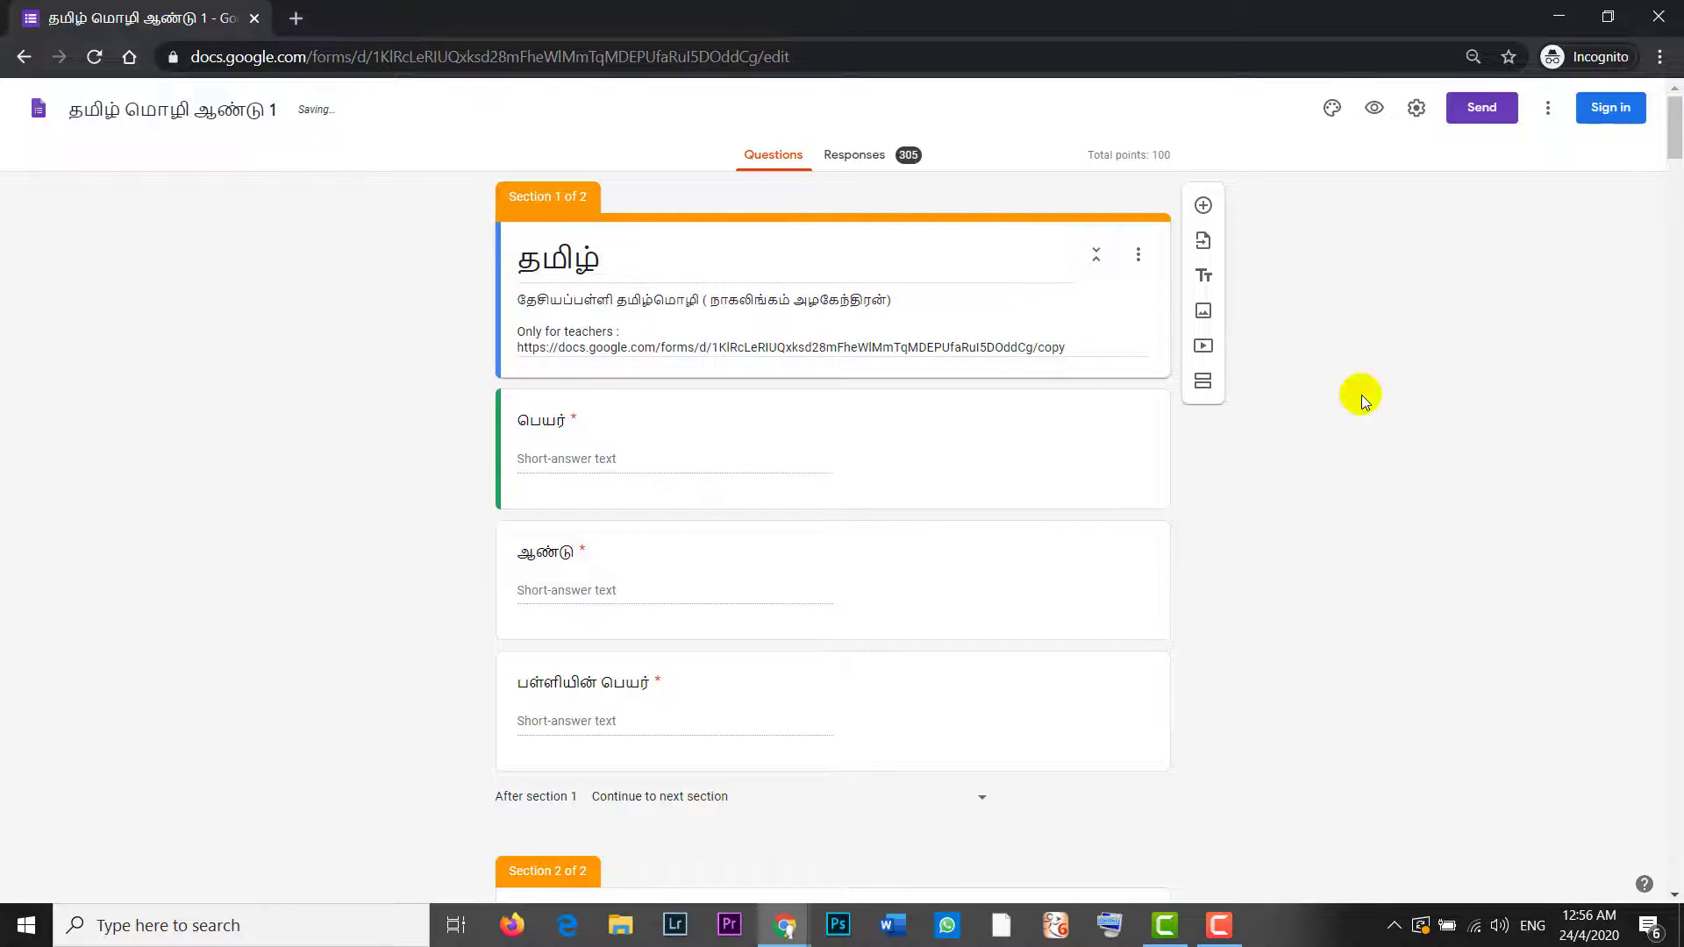
click(1558, 16)
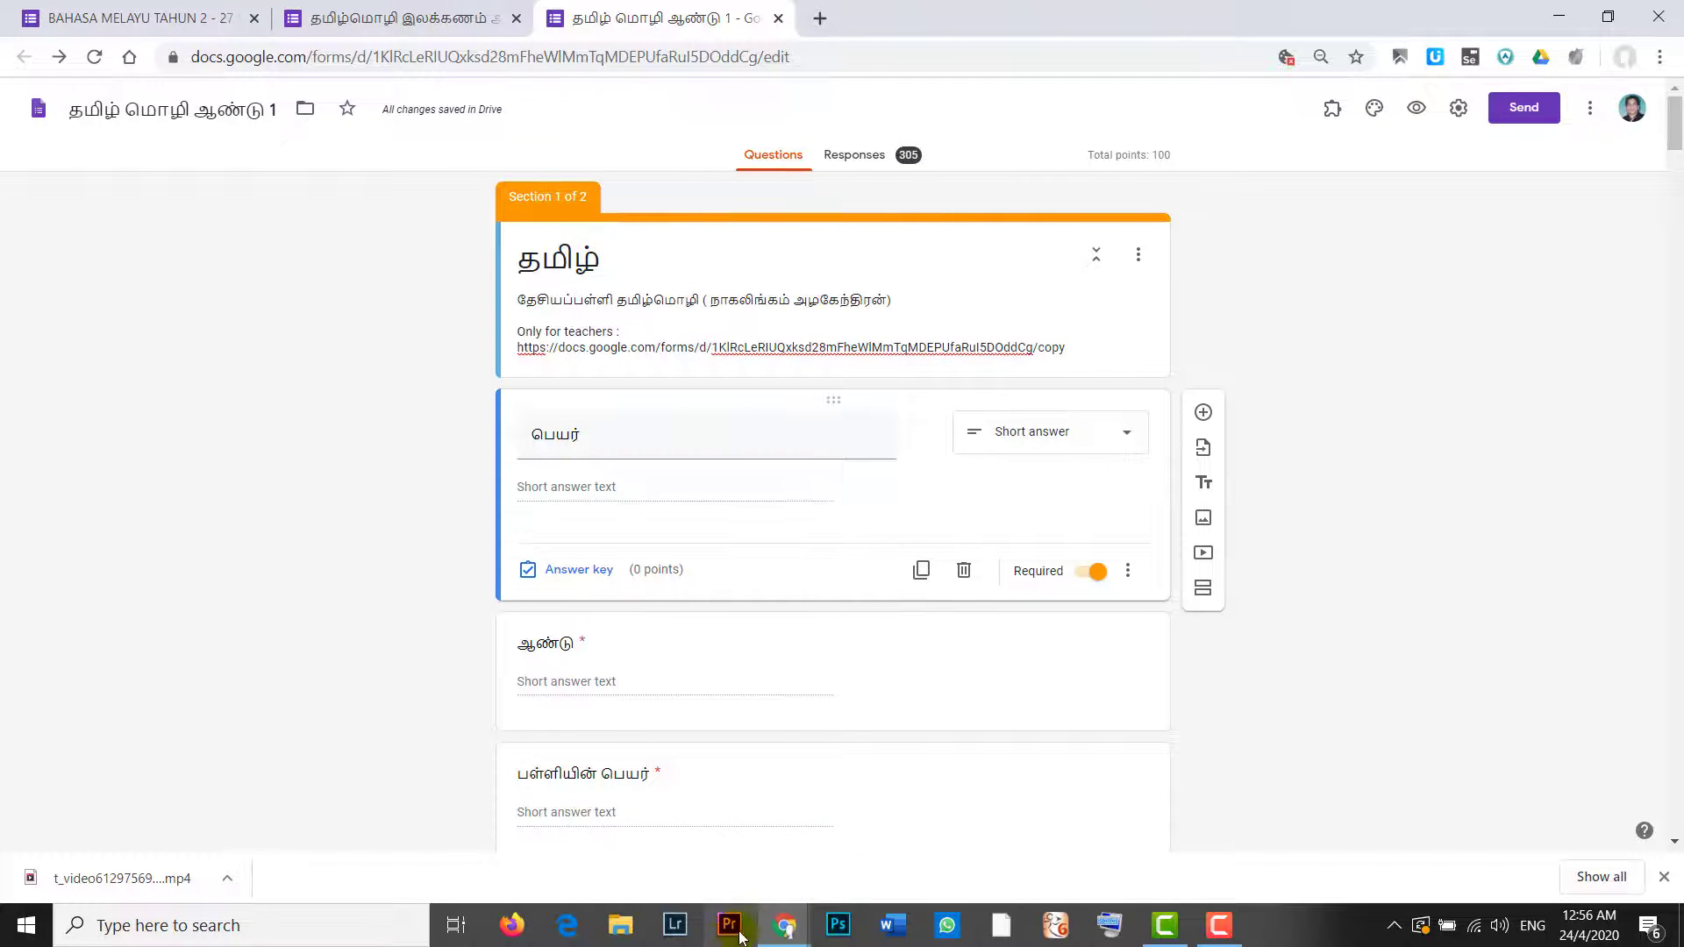
click(785, 928)
click(909, 838)
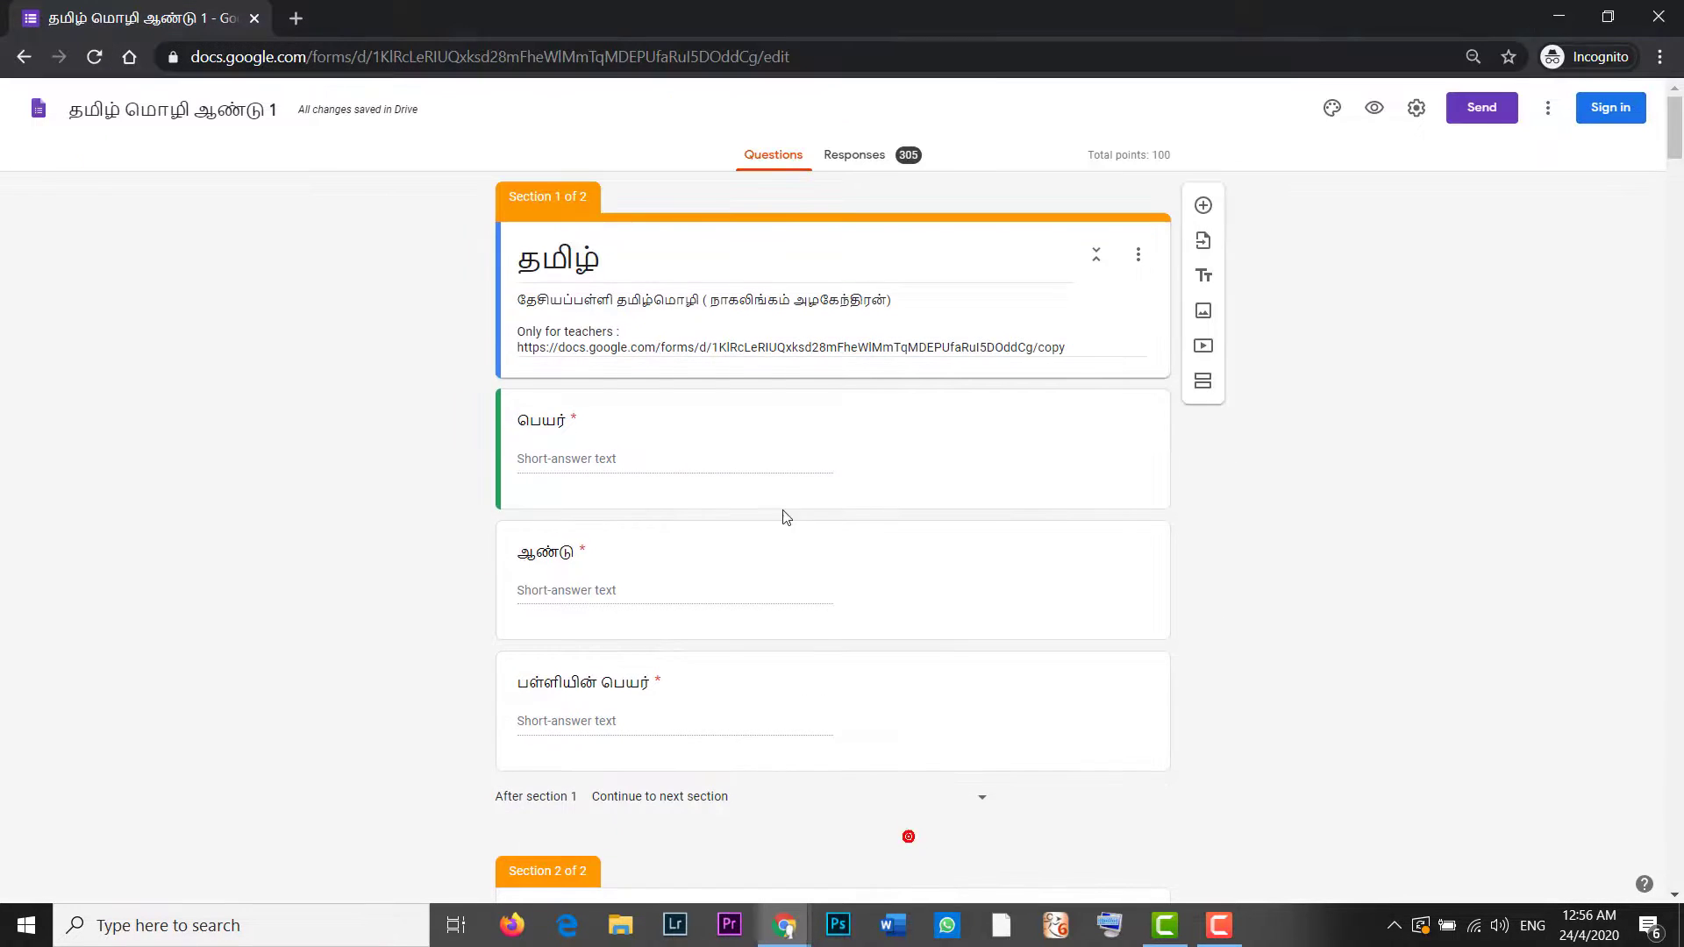
Step: Replace the form title with 'lkasncdjahsdjknas' and confirm the owner's window shows the change
double_click(652, 248)
key(BackSpace)
text(lkasncdja)
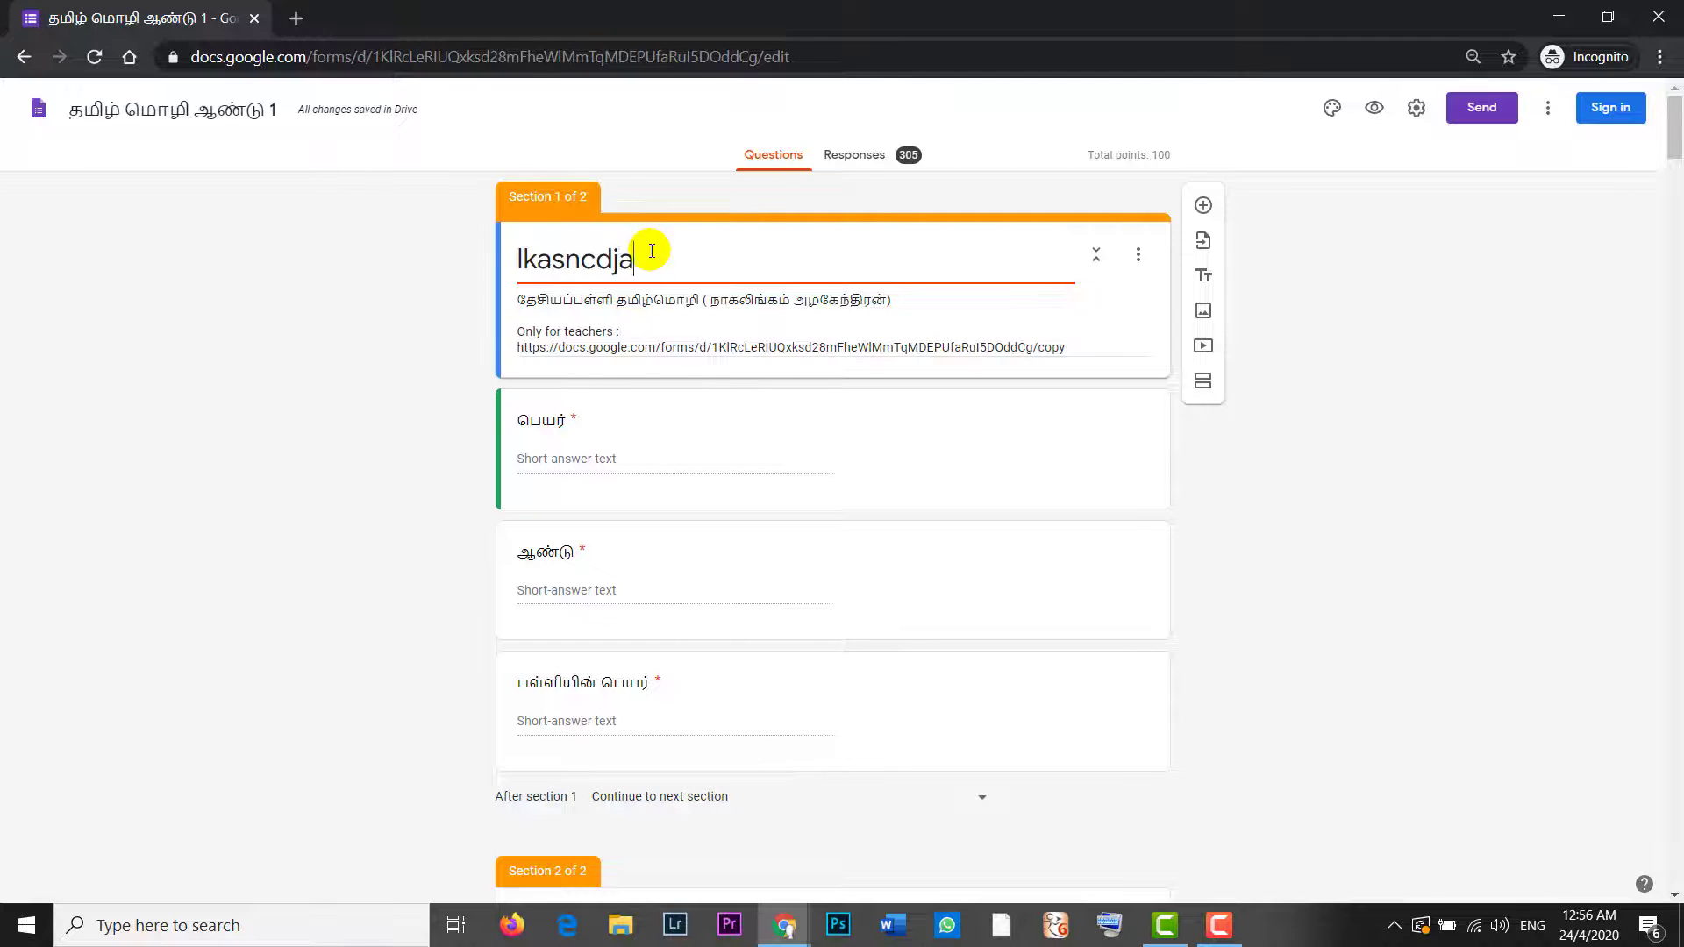
text(hsdjknas)
click(1501, 386)
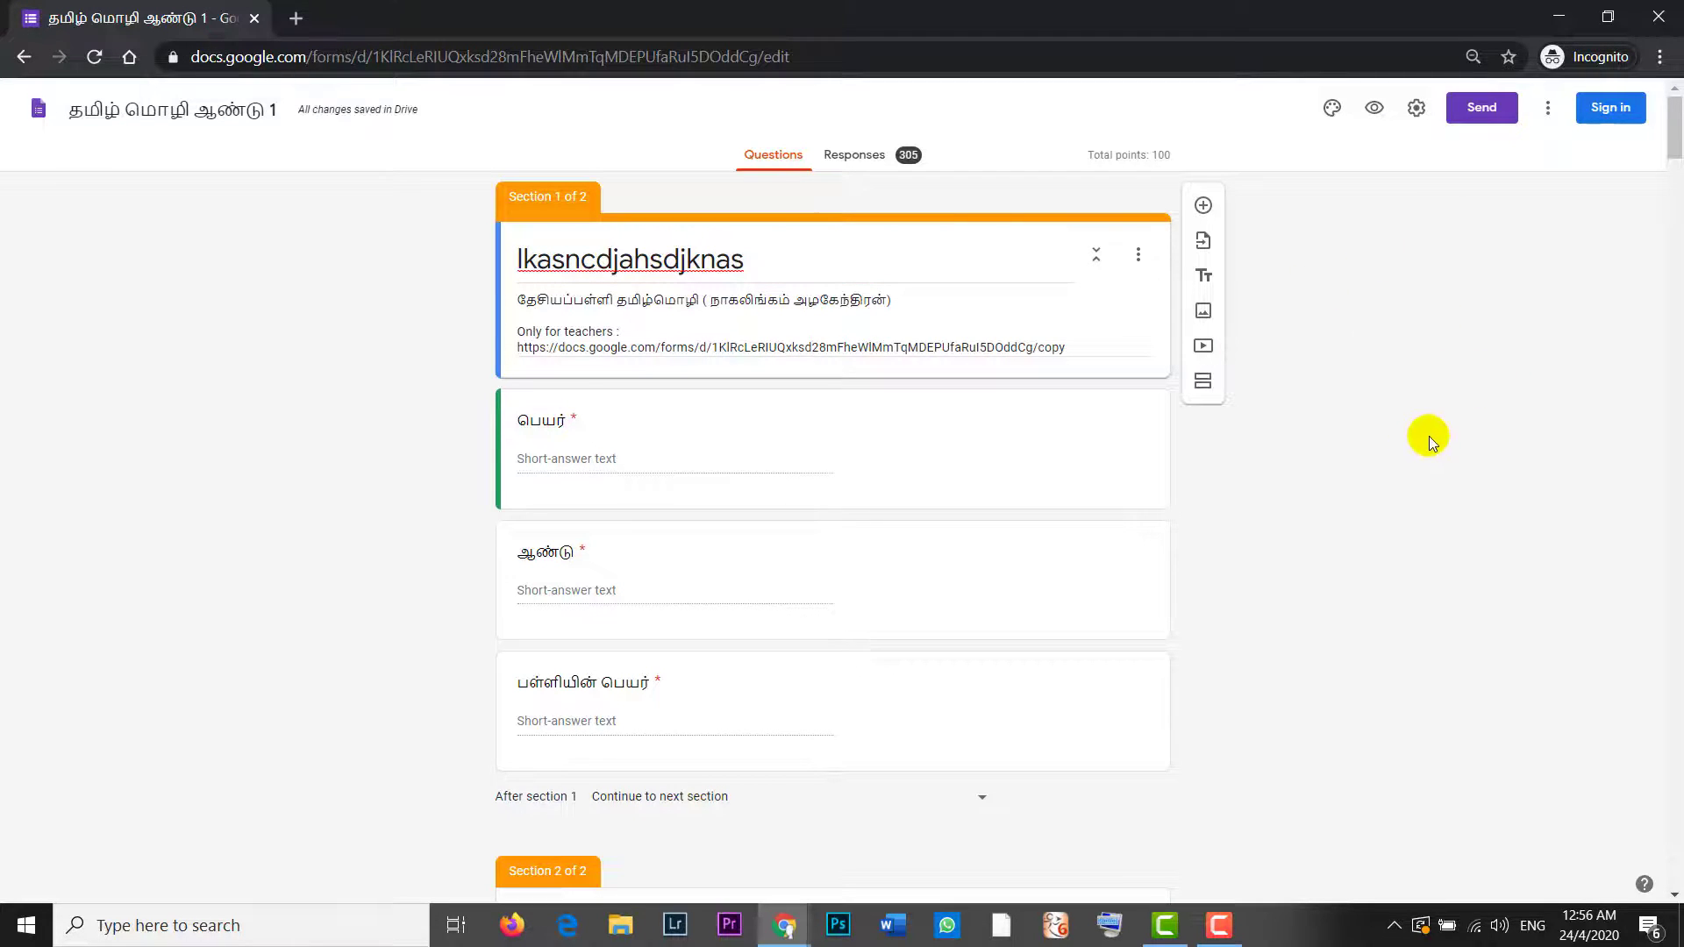
click(1562, 16)
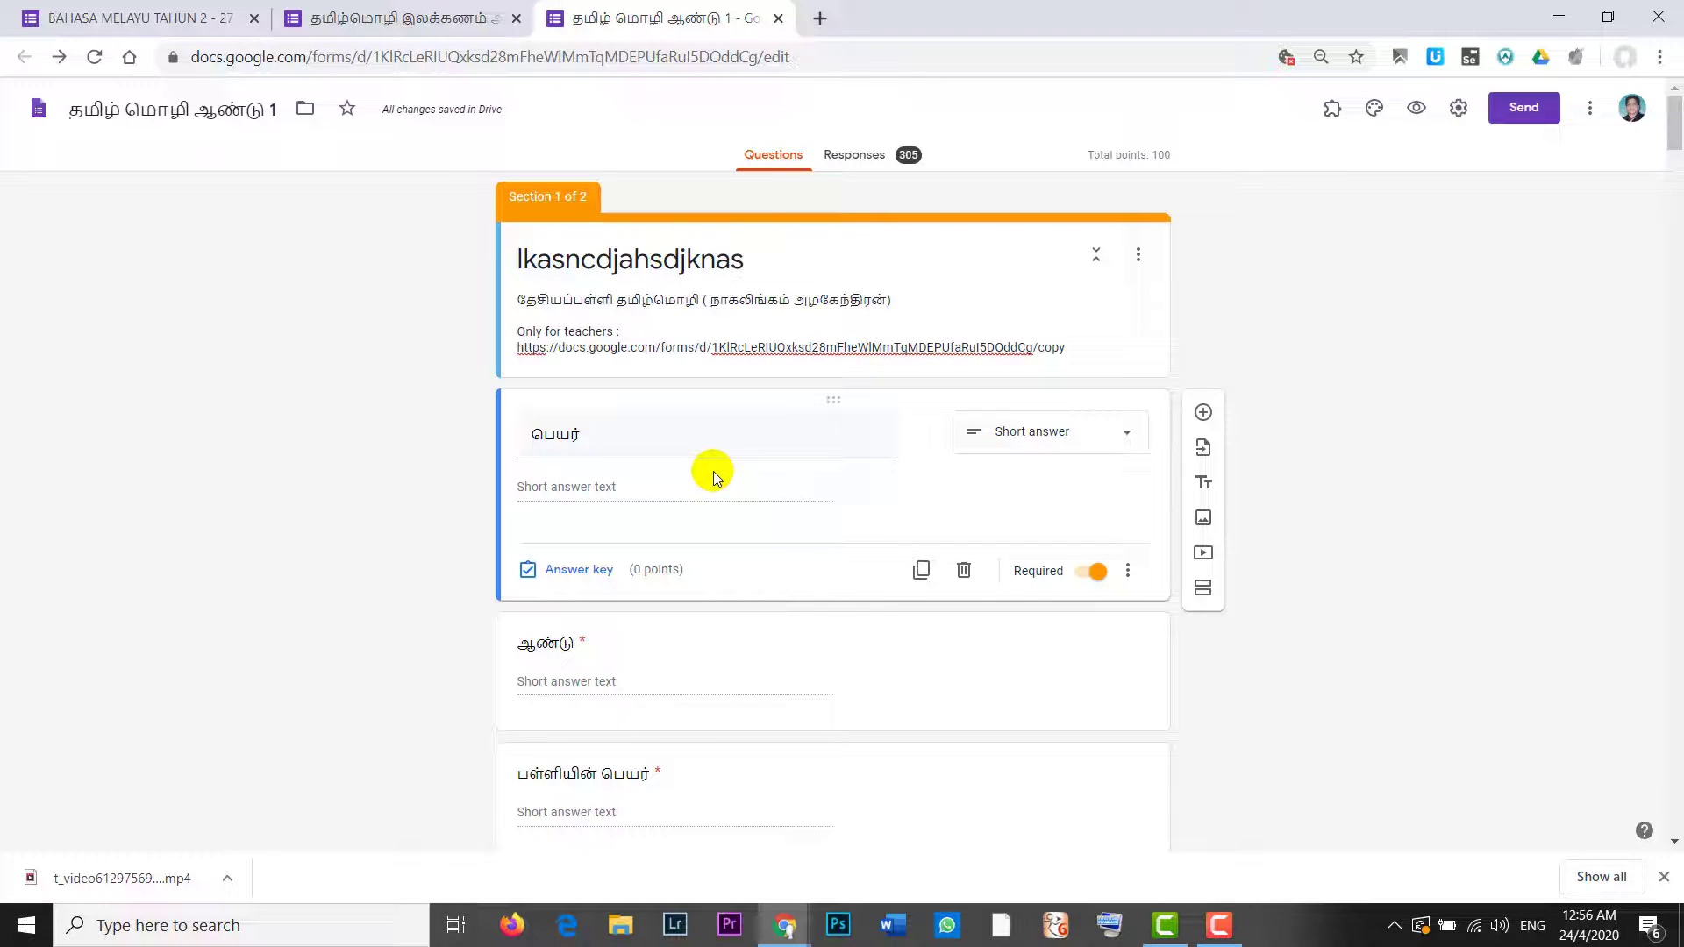
mouse_move(785, 926)
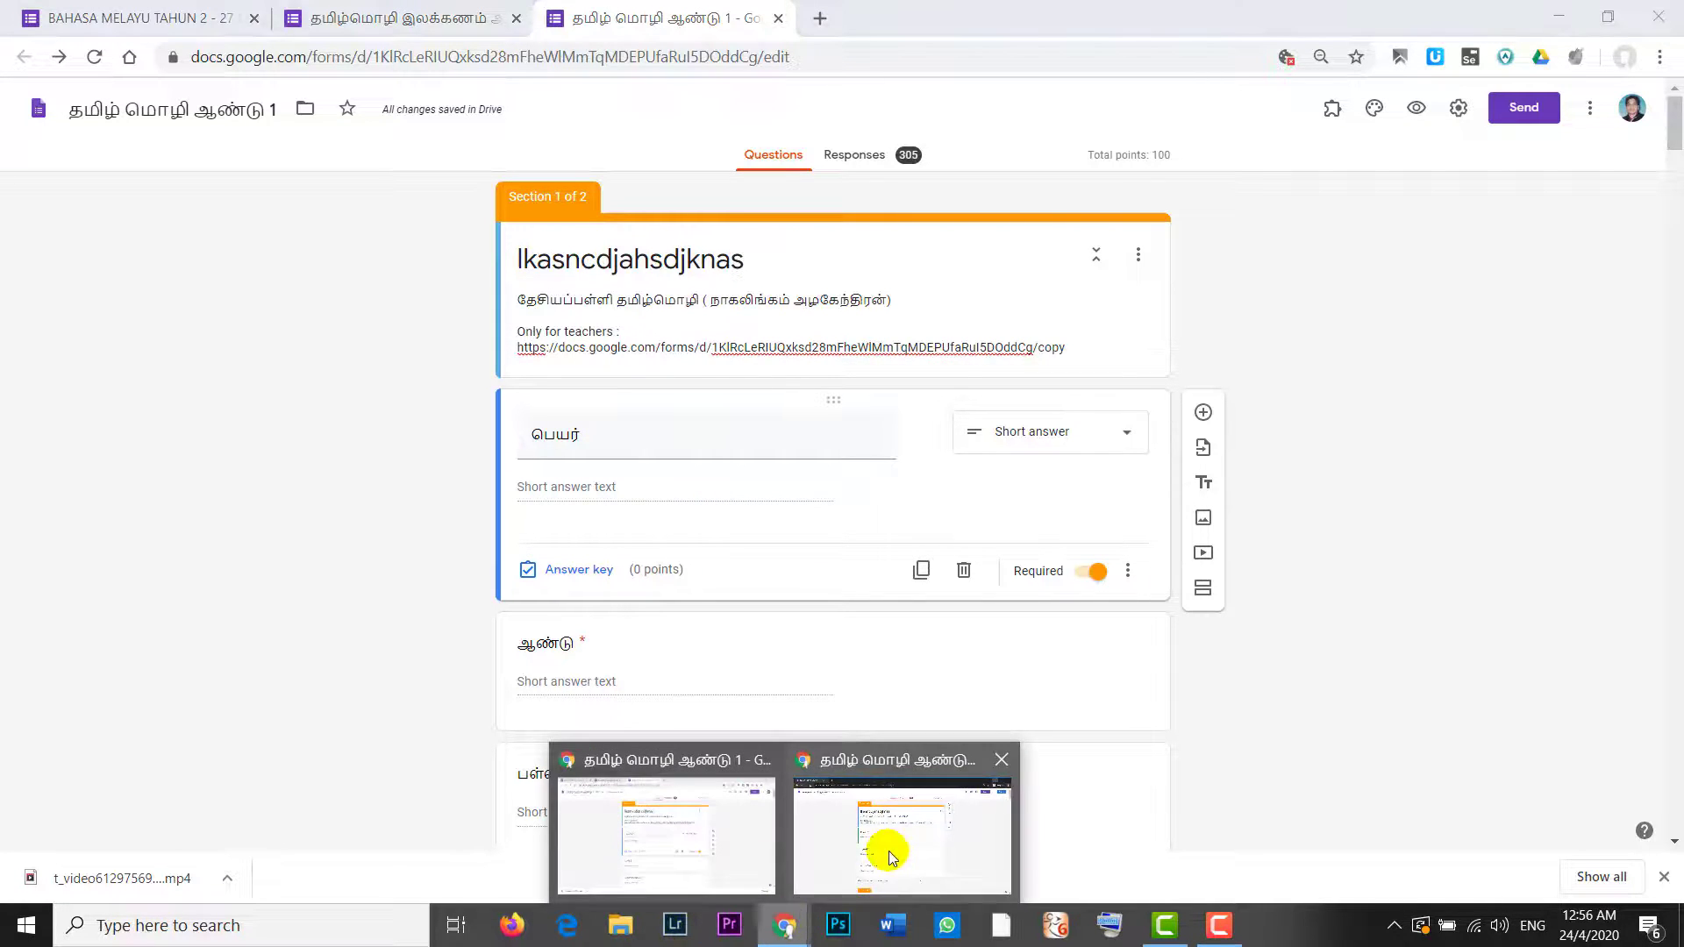
click(889, 851)
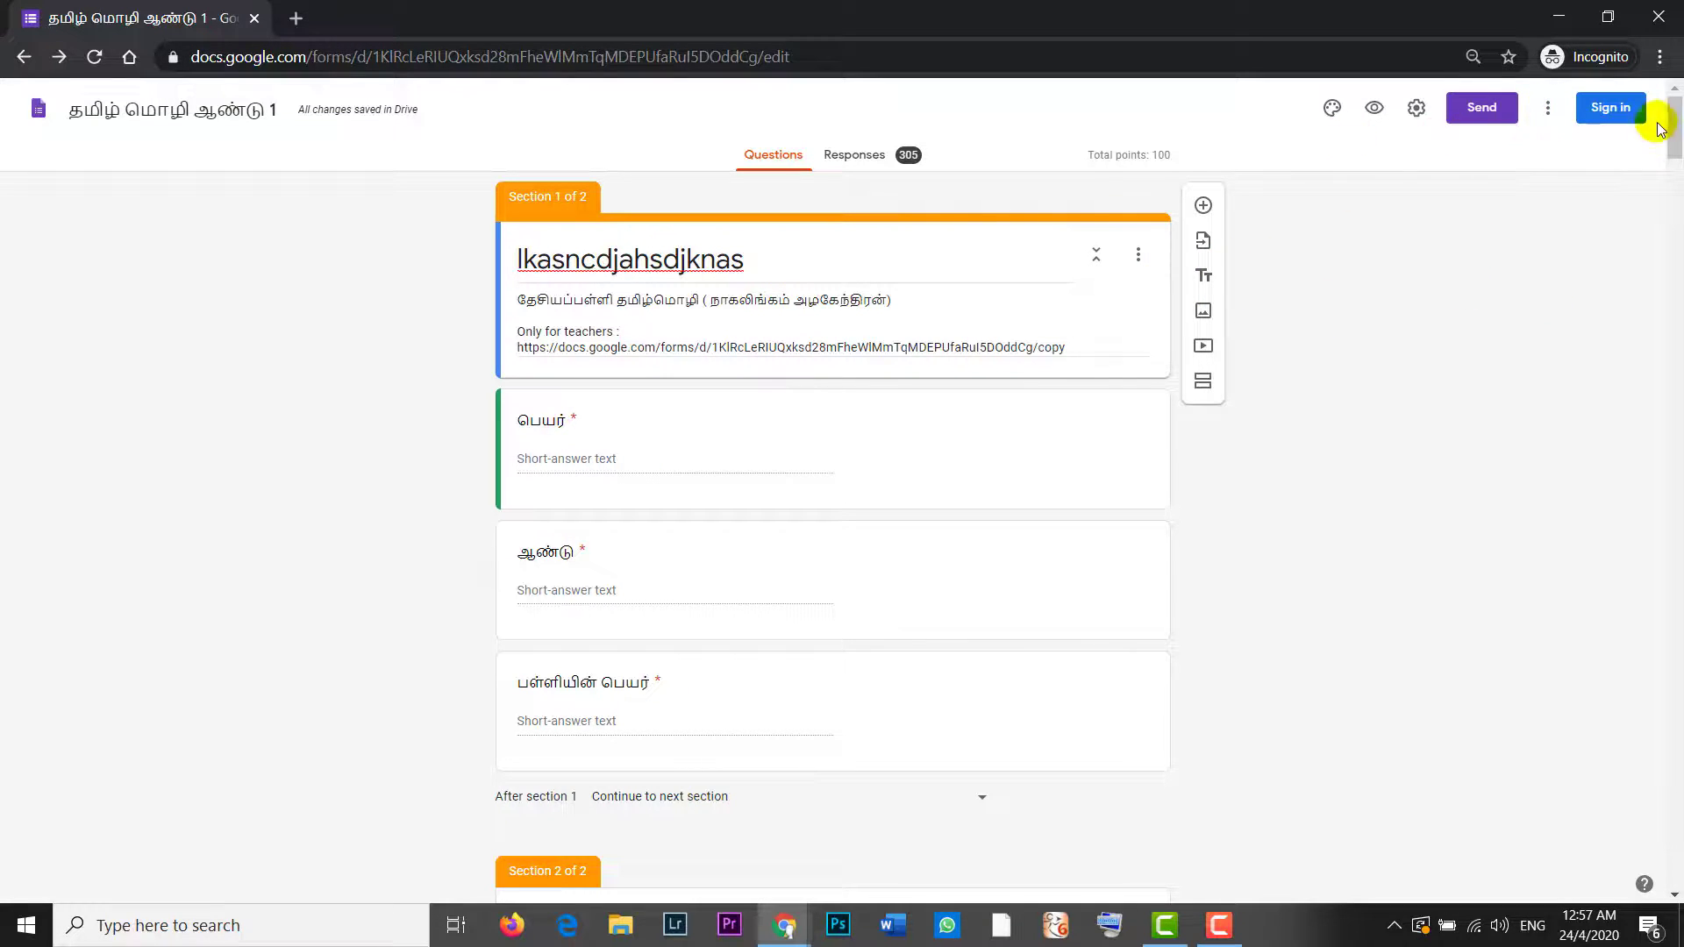
click(1616, 116)
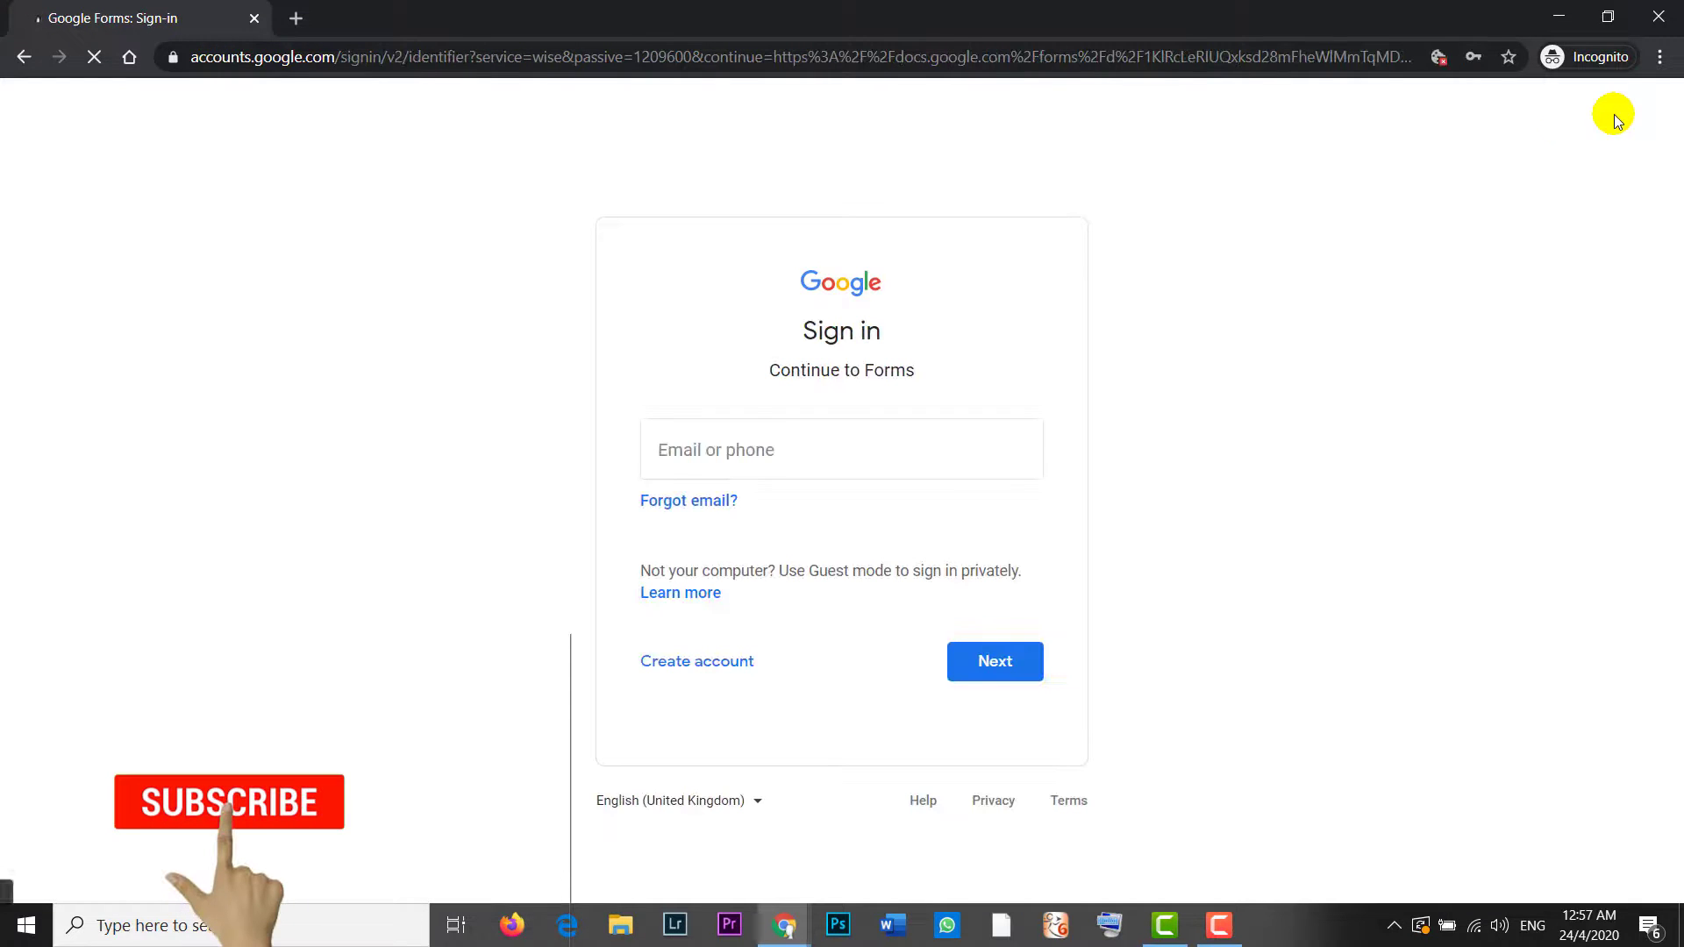
Step: Sign in to the saved Google account in the incognito window, entering its e-mail and password
click(888, 442)
text(g)
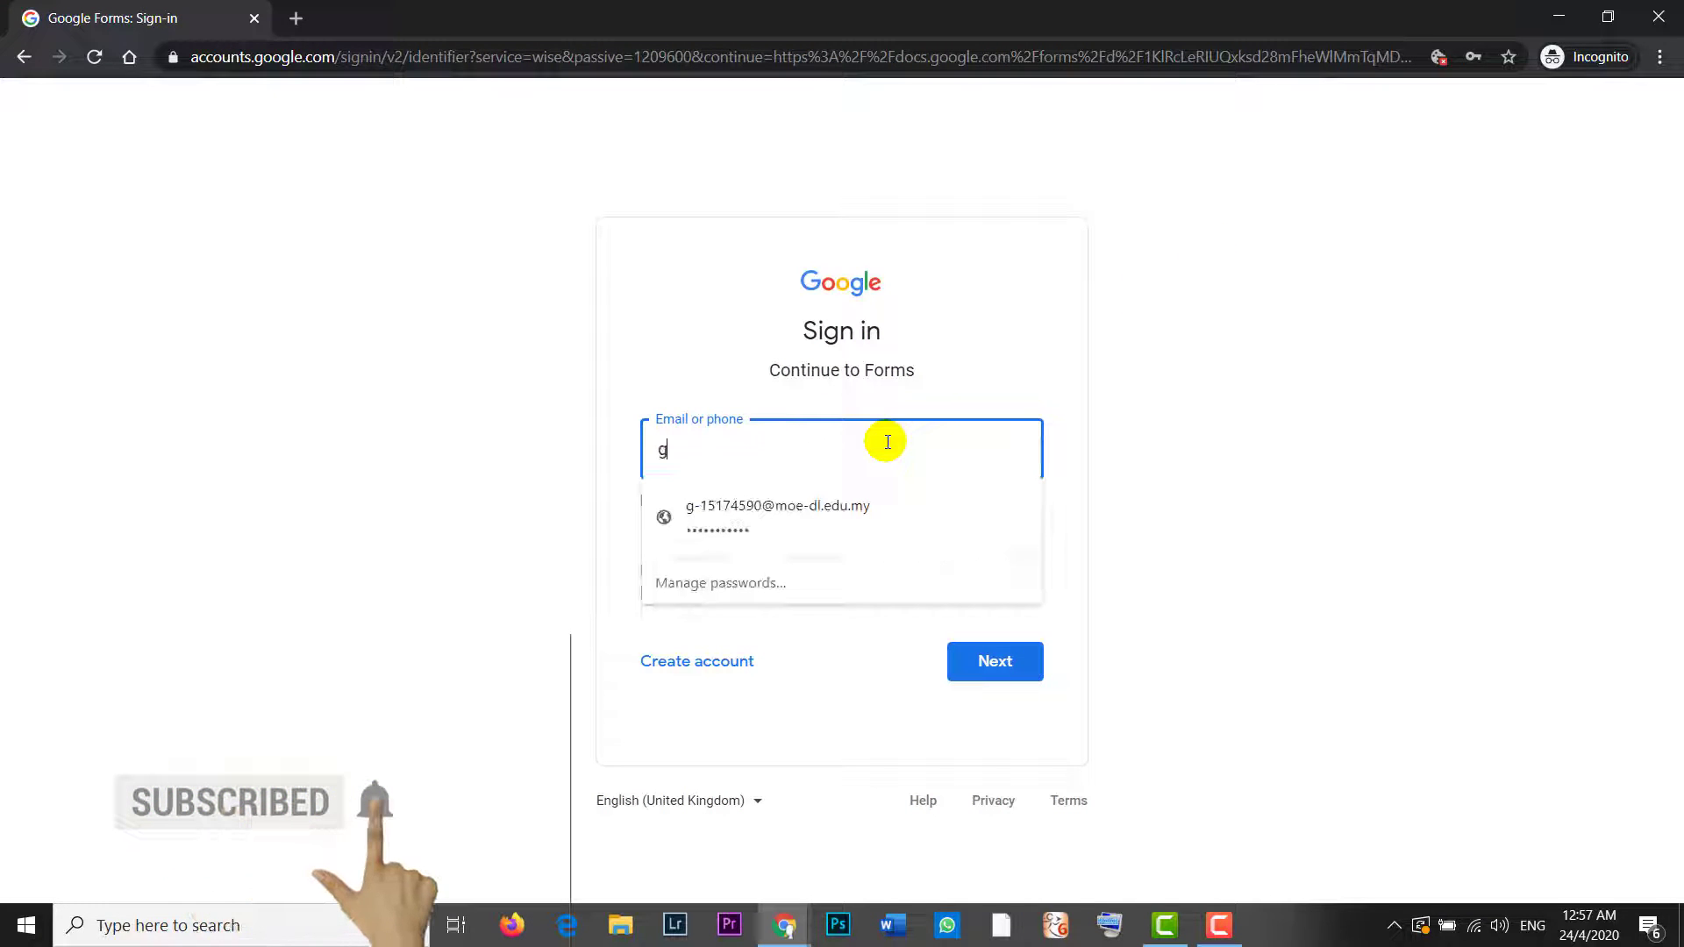
click(839, 515)
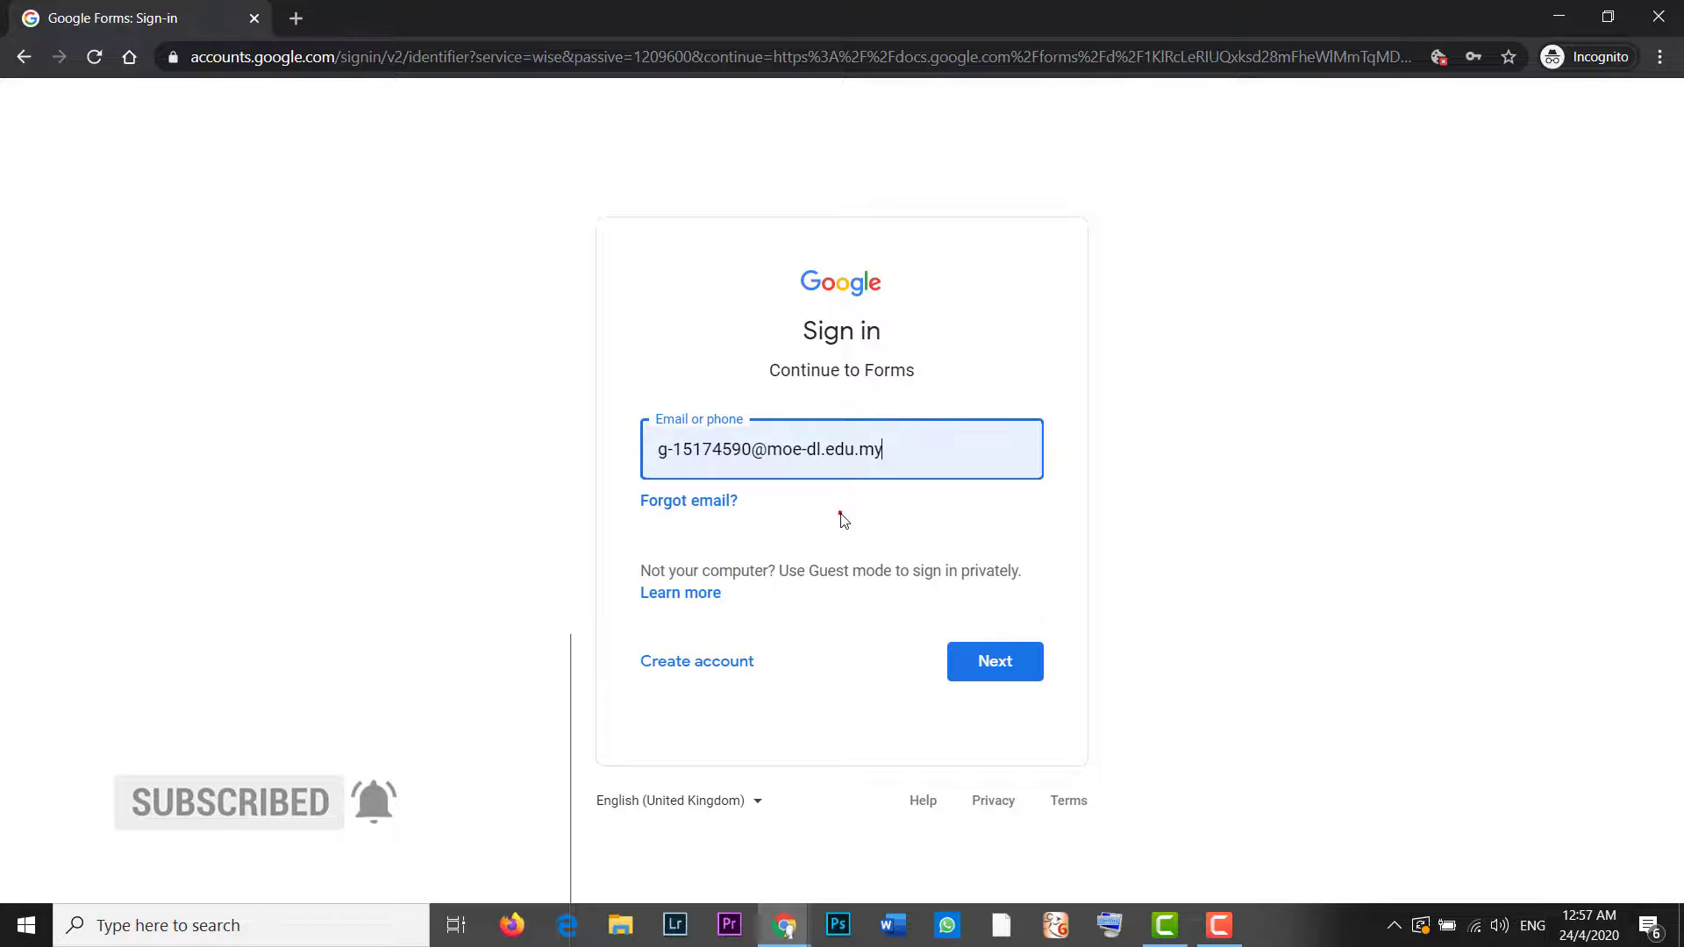
click(1012, 663)
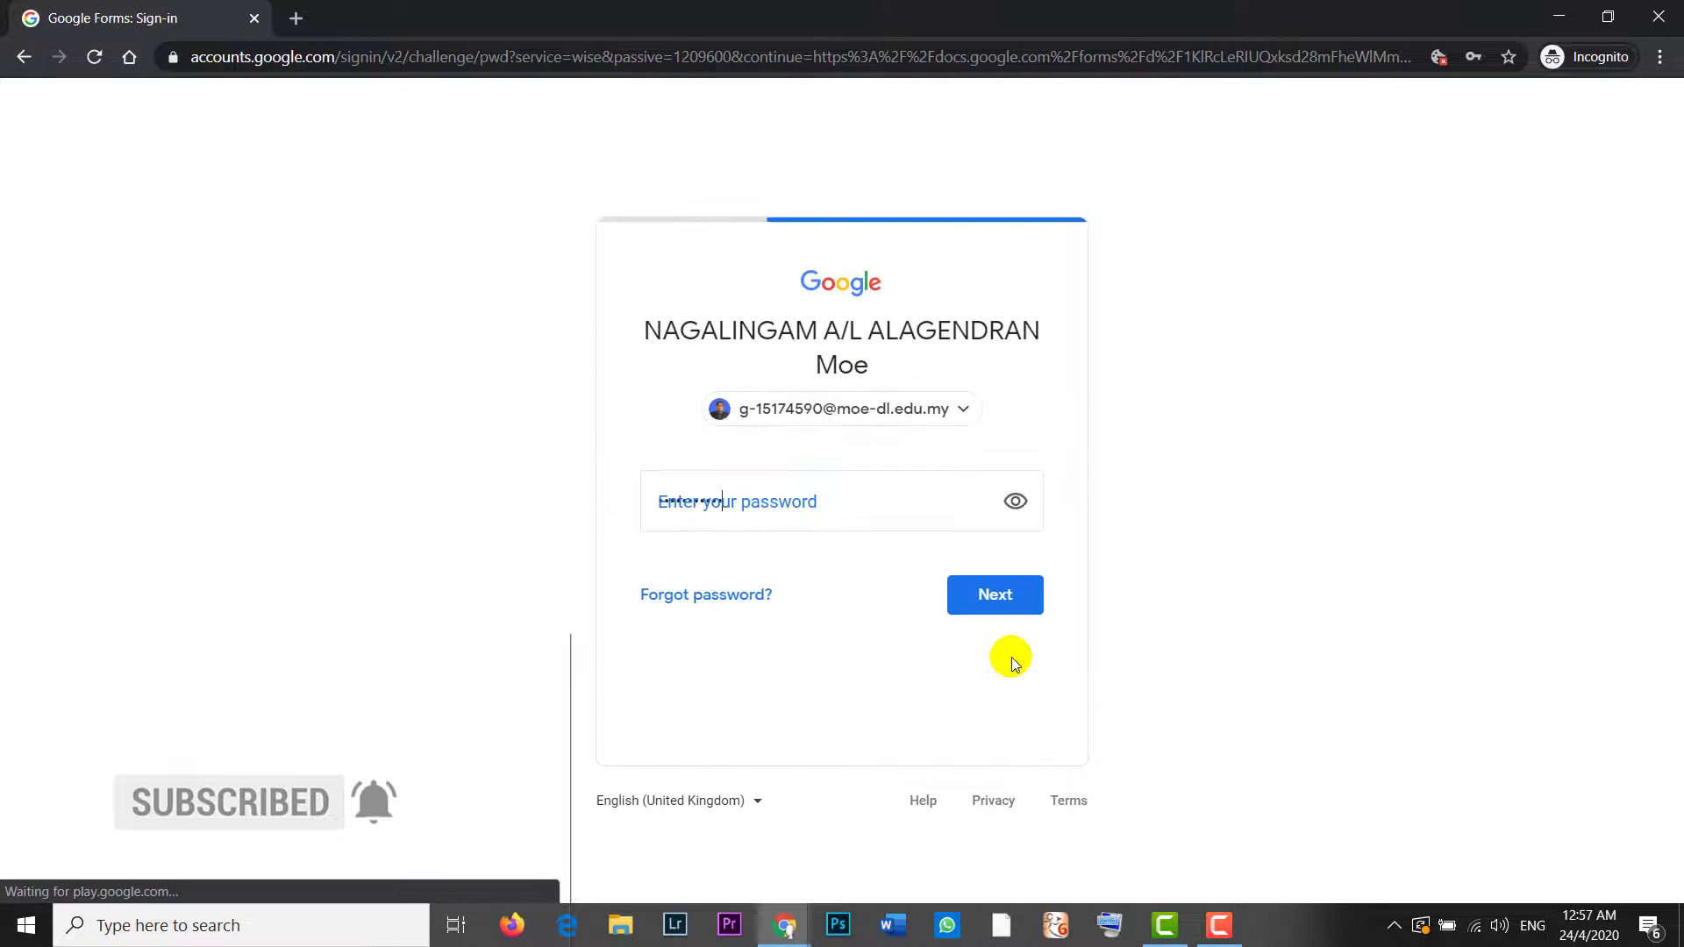
click(999, 597)
click(998, 595)
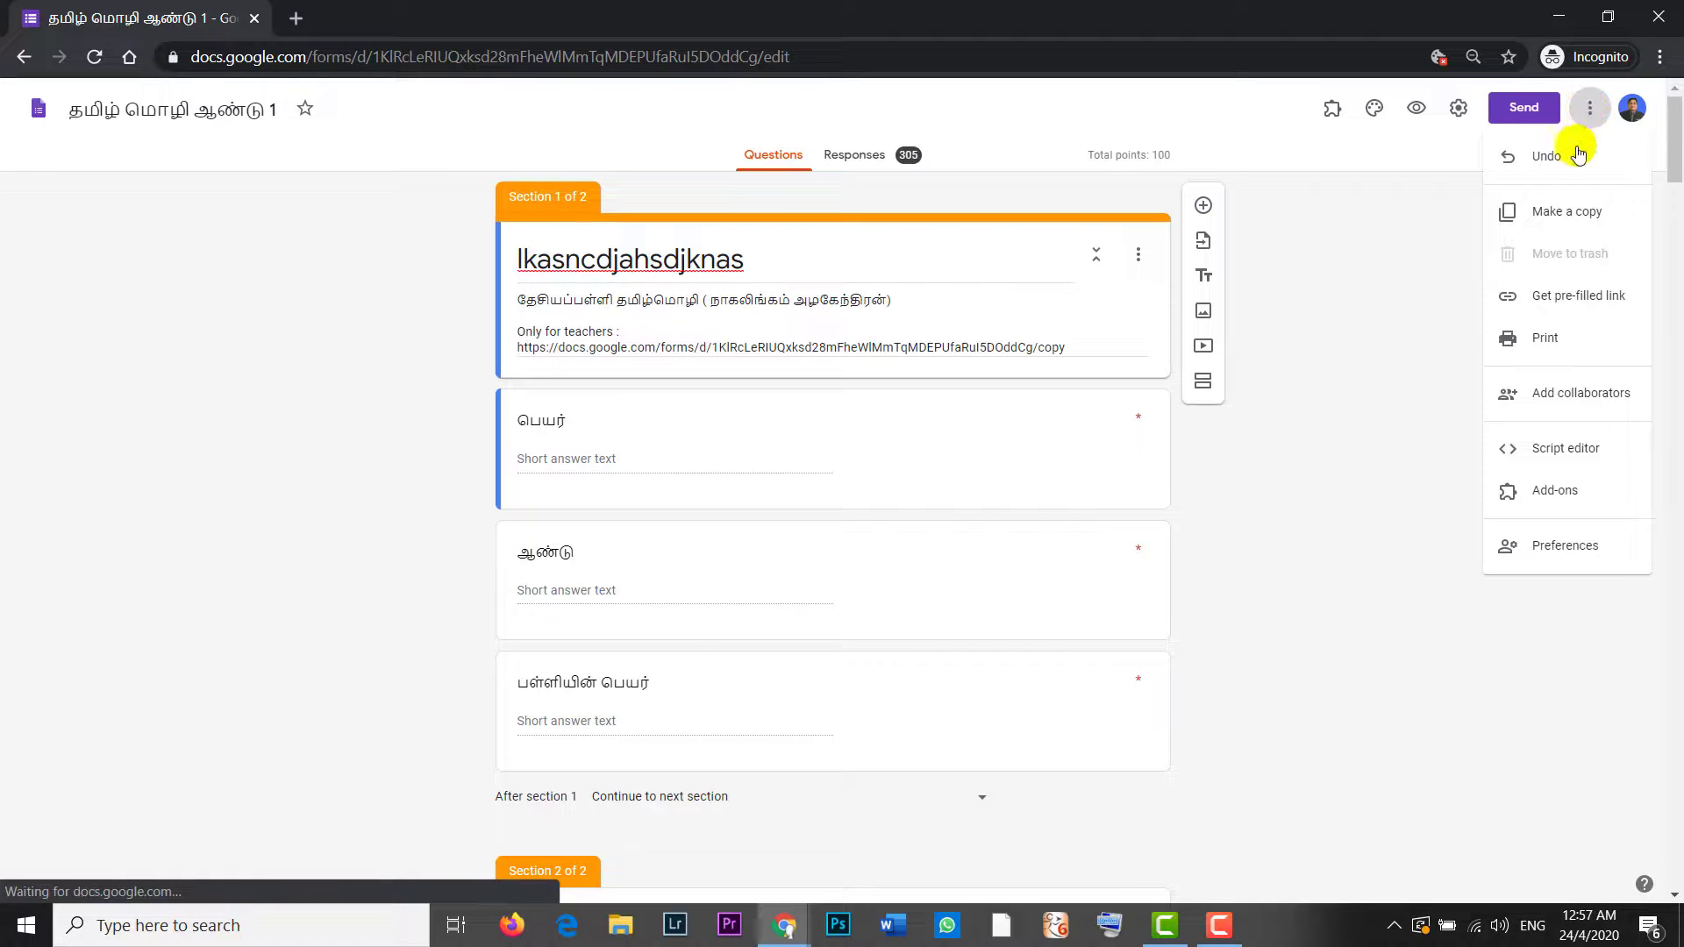
Step: Make a copy of the quiz form and name it 'tamil'
click(1557, 217)
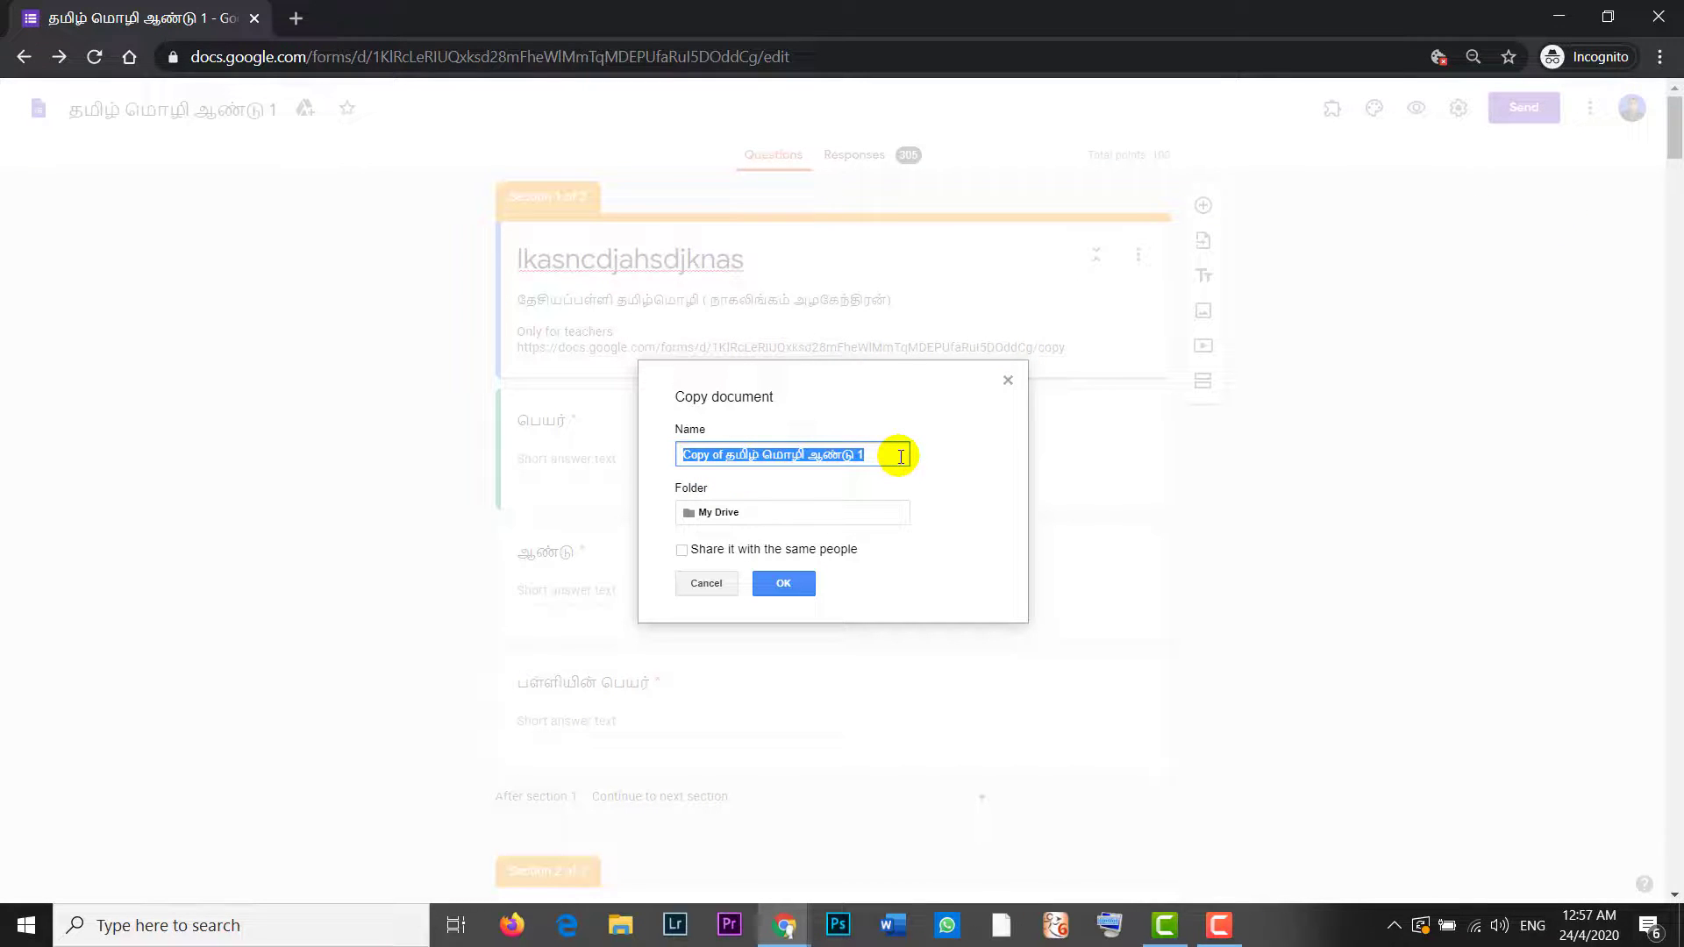
text(asdasd)
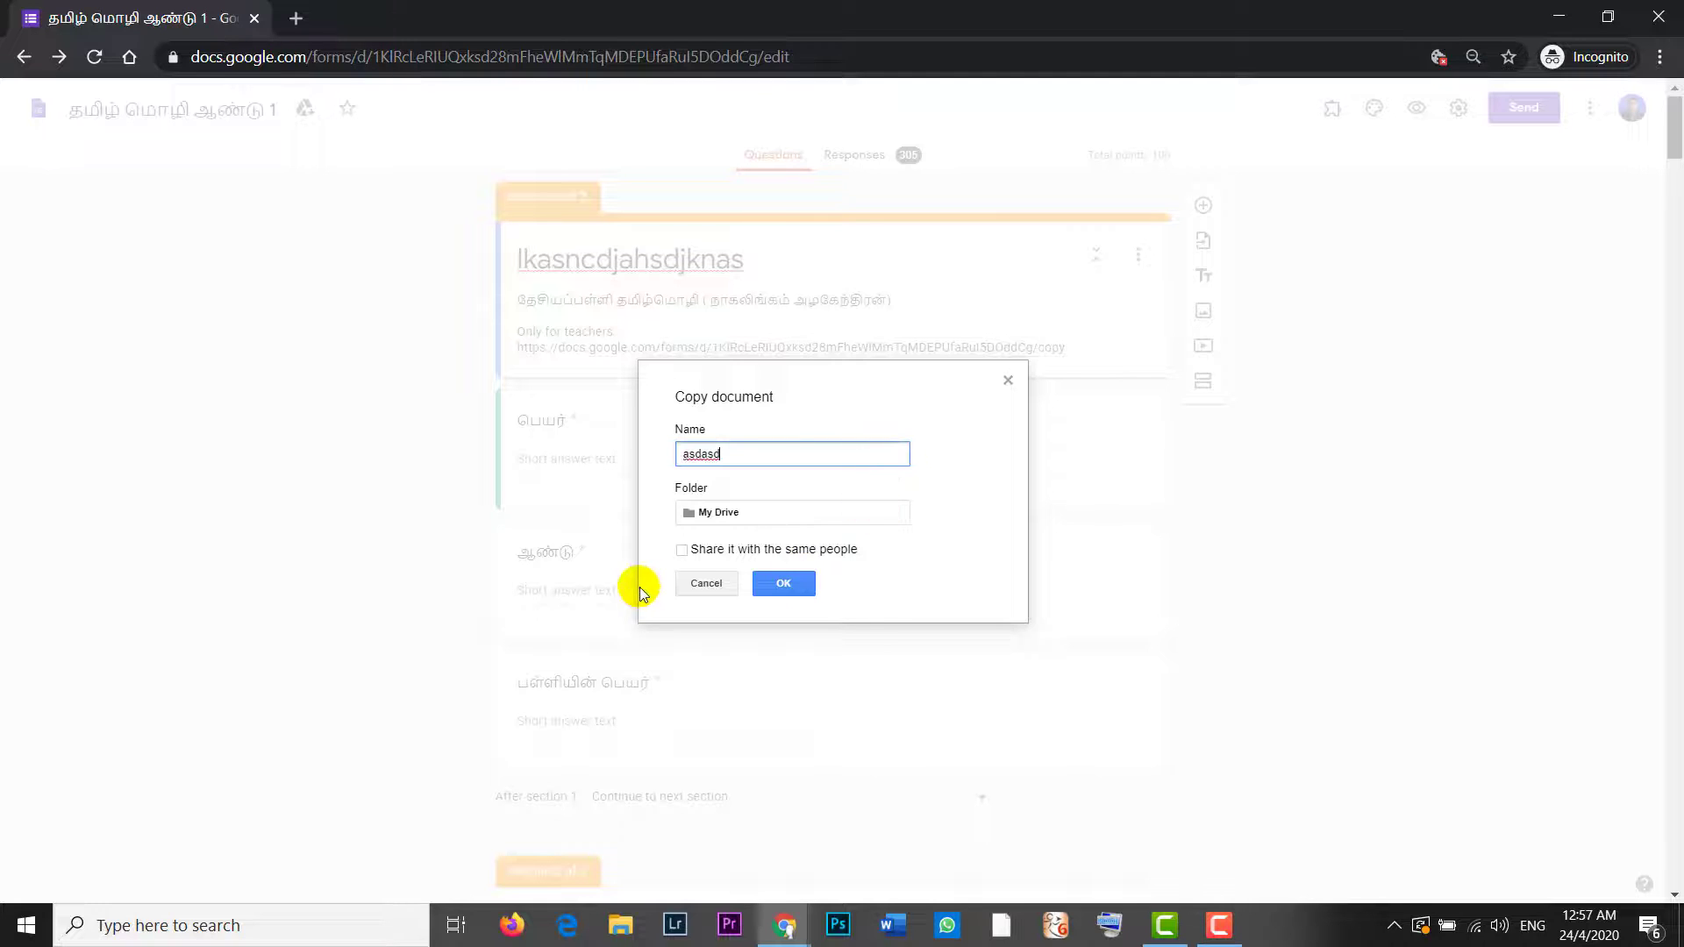
key(BackSpace)
key(BackSpace)
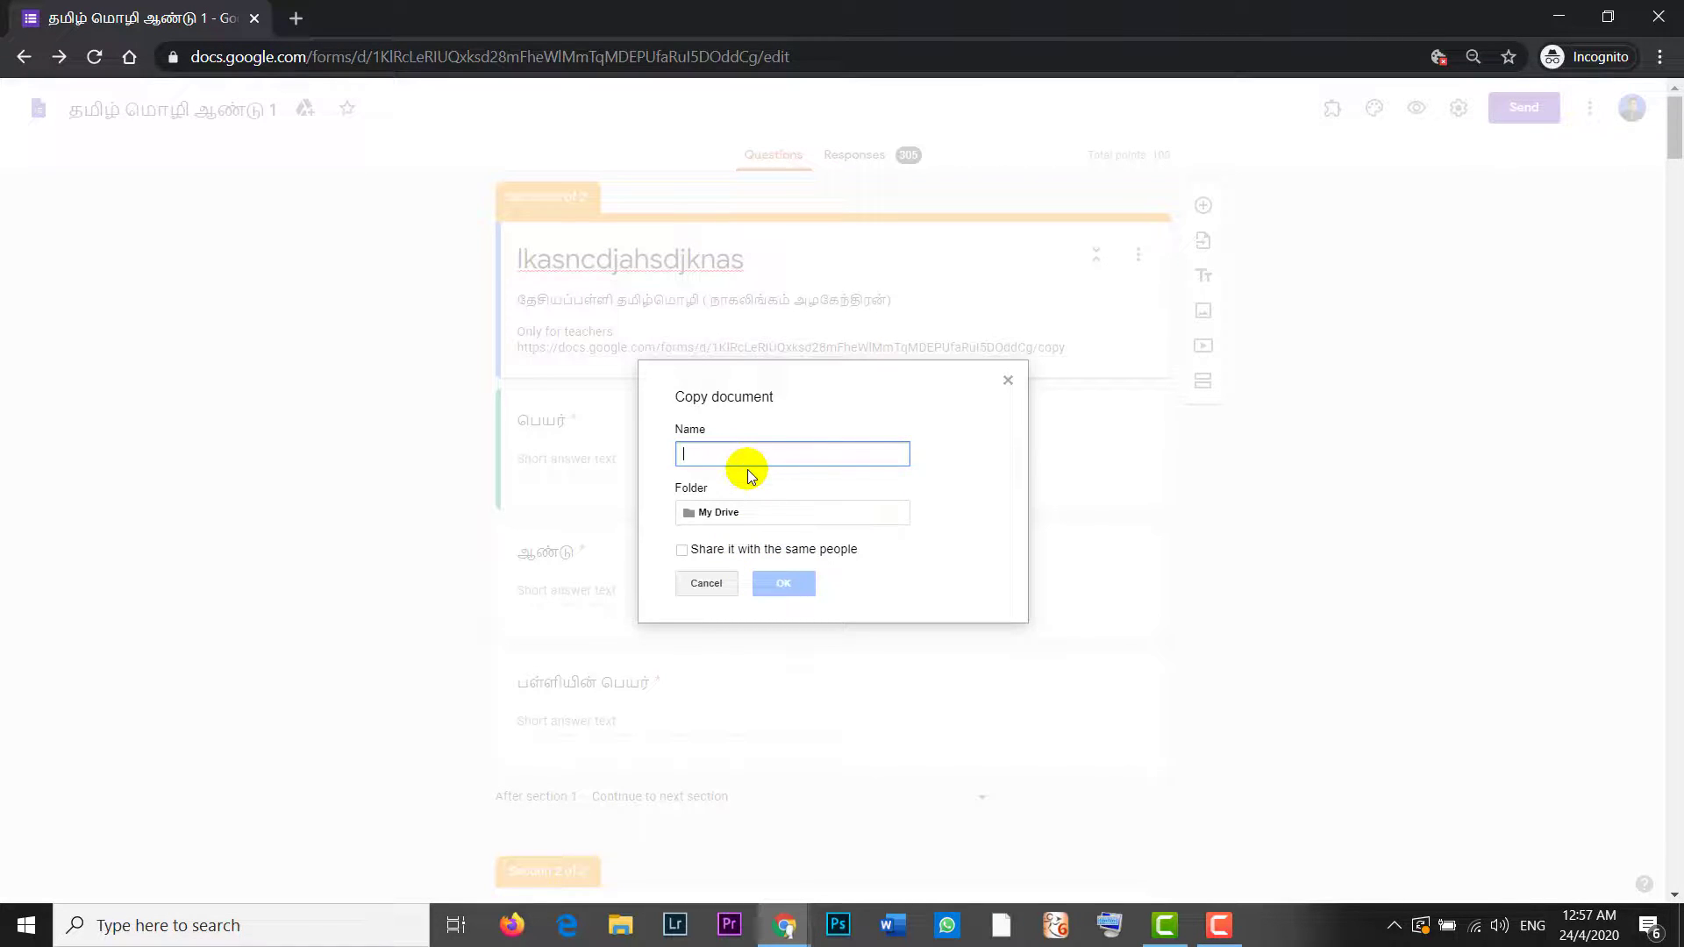
text(tamil)
click(784, 588)
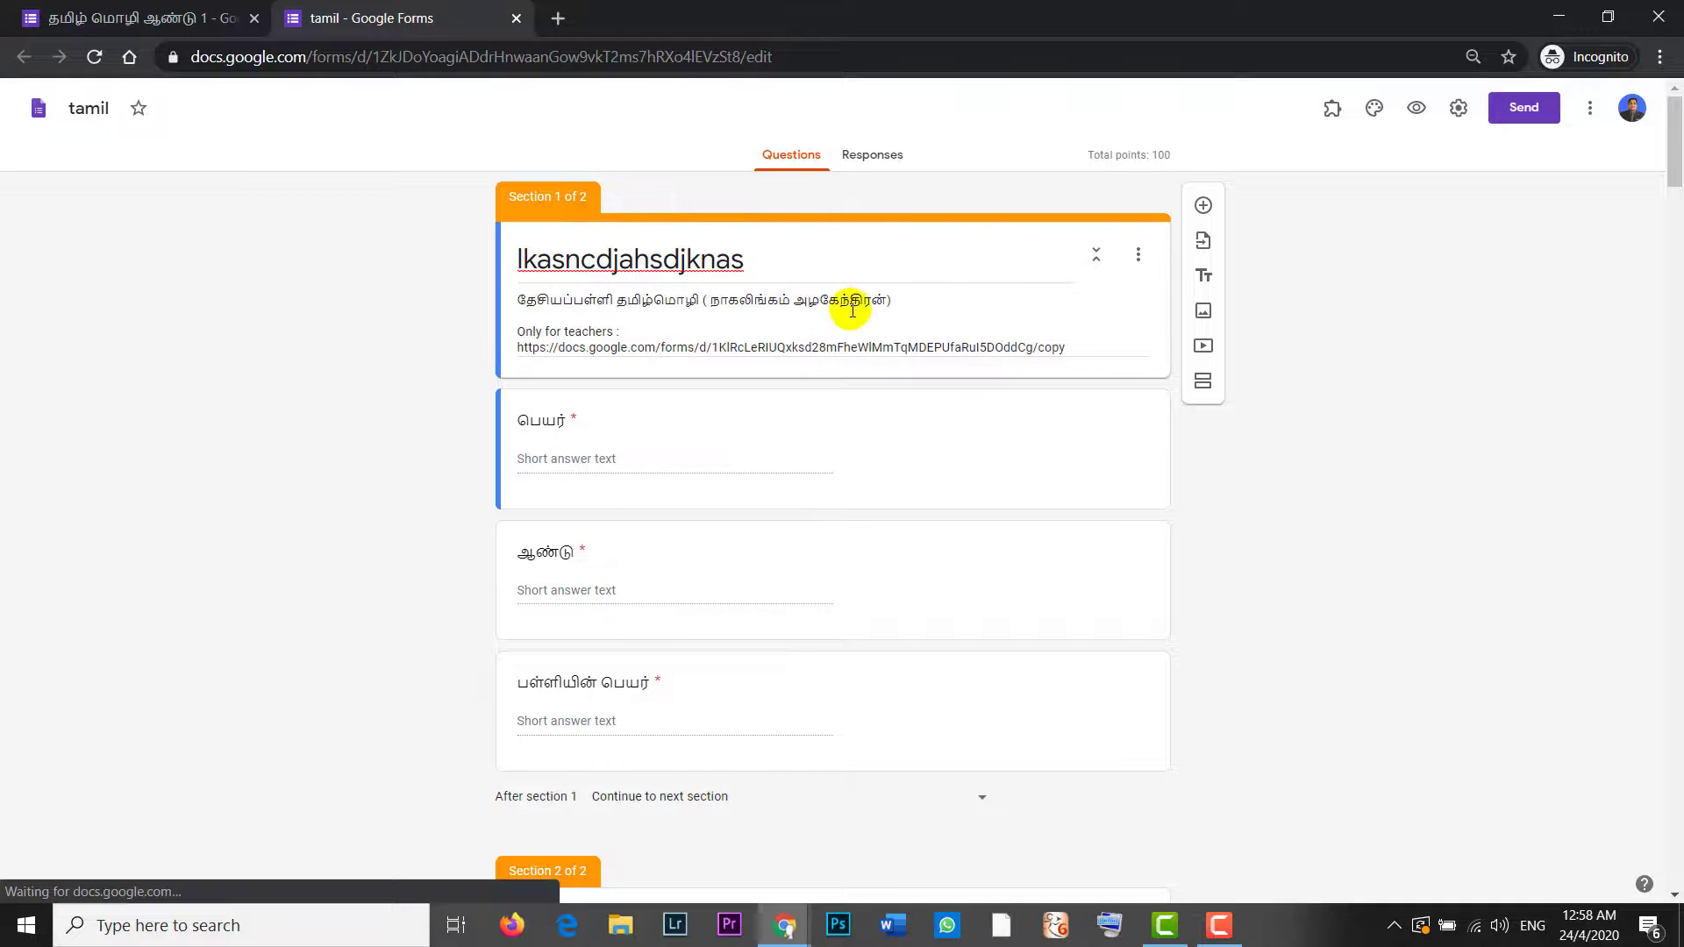
Step: Change the tamil copy's title to 'm,asd njasbdjas'
double_click(776, 255)
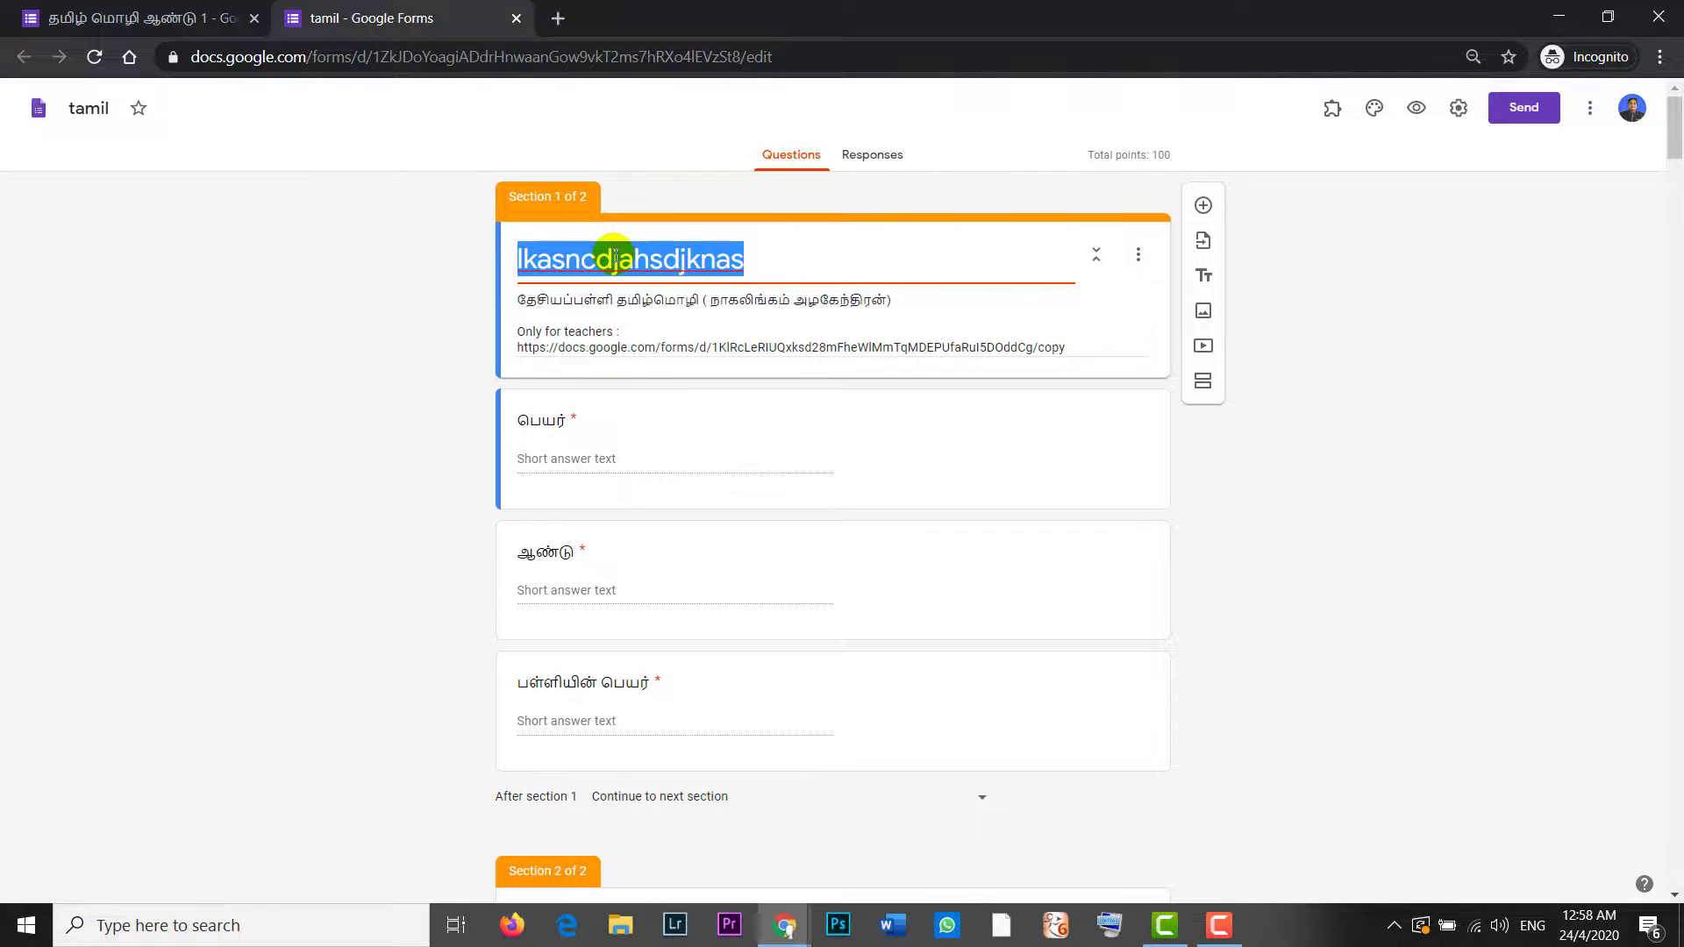
text(m,asd njasbdjas)
click(1396, 367)
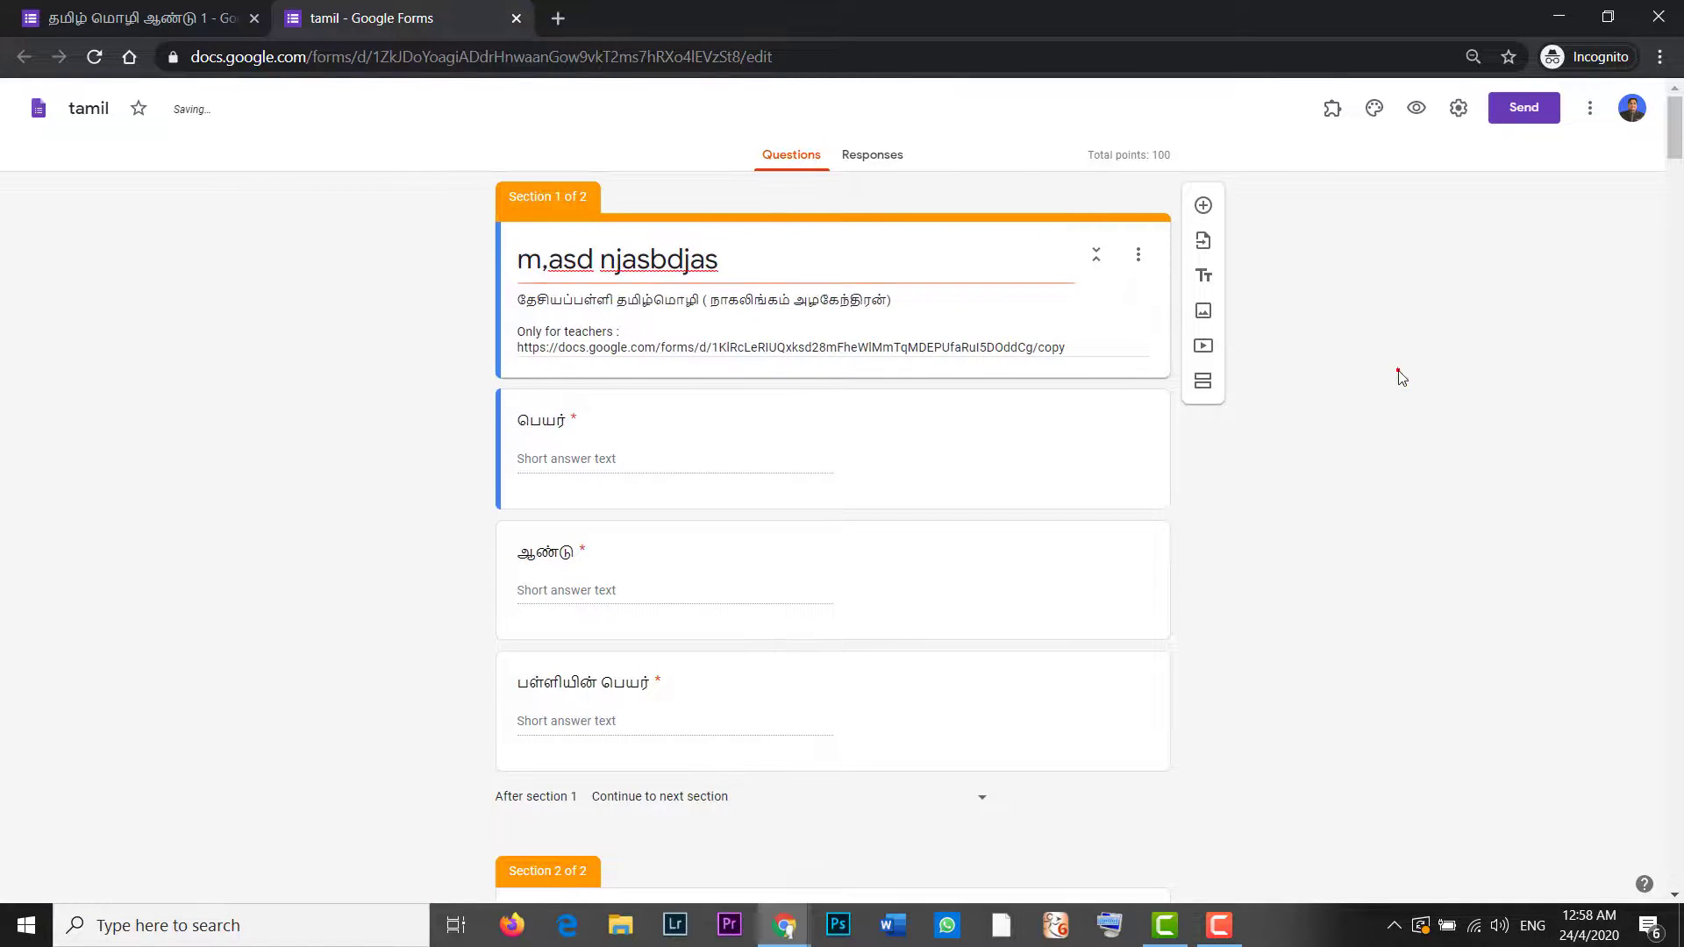
Step: Compare the original form with the tamil copy to confirm the original's title is unchanged
mouse_move(785, 926)
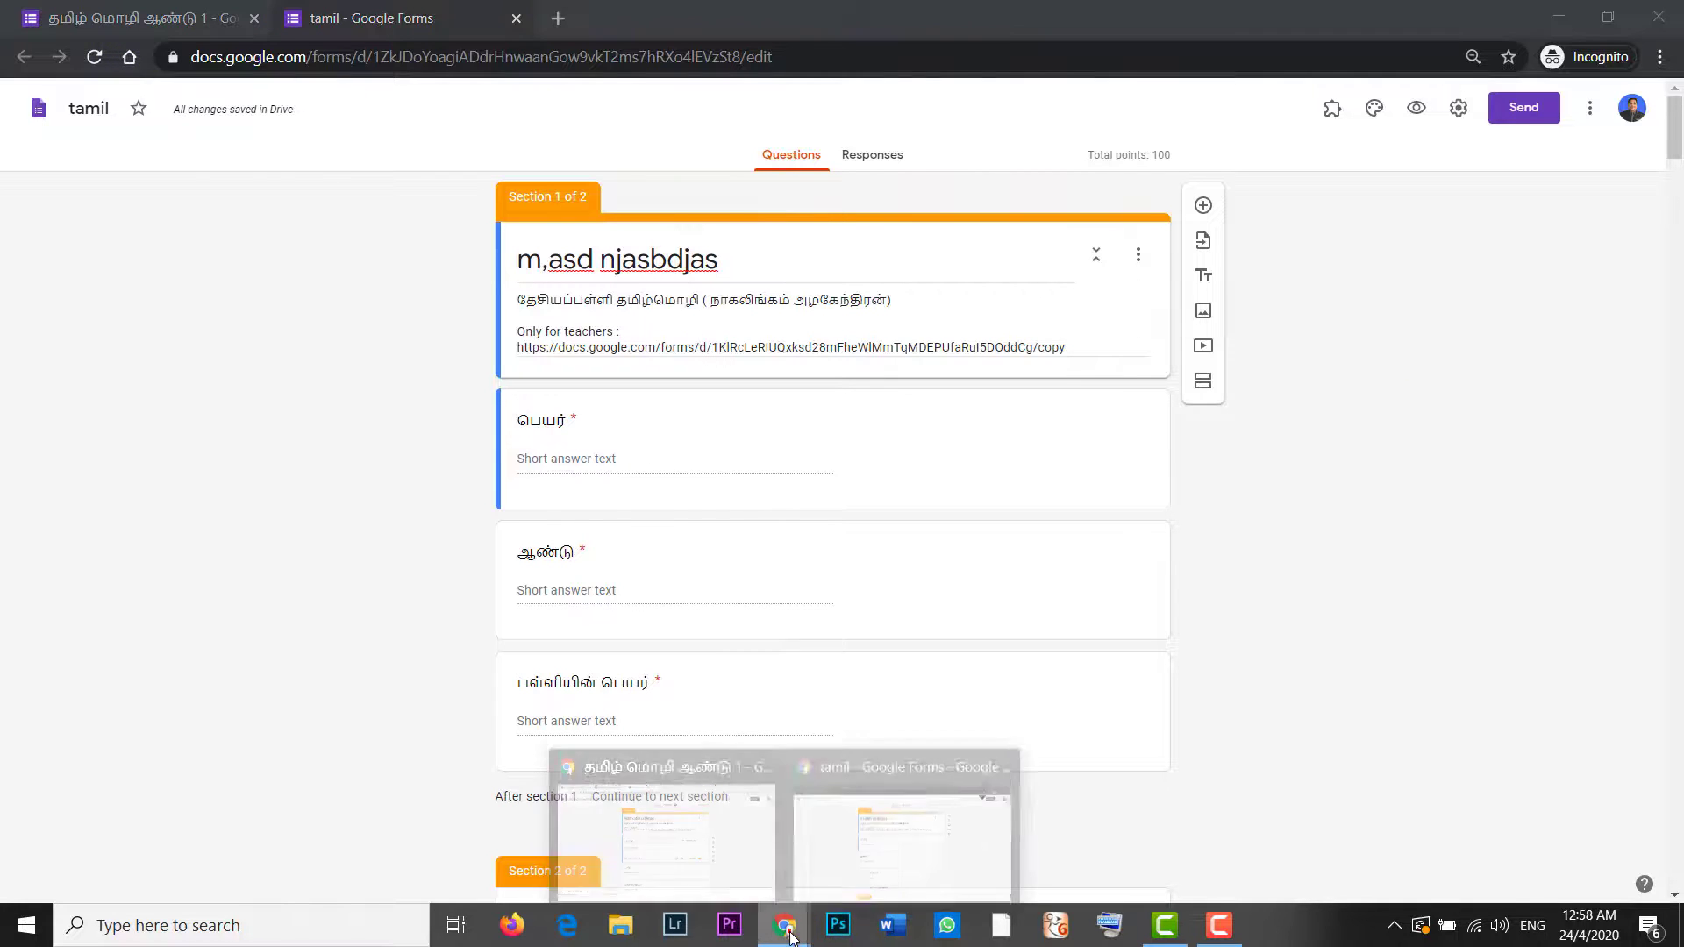
click(707, 823)
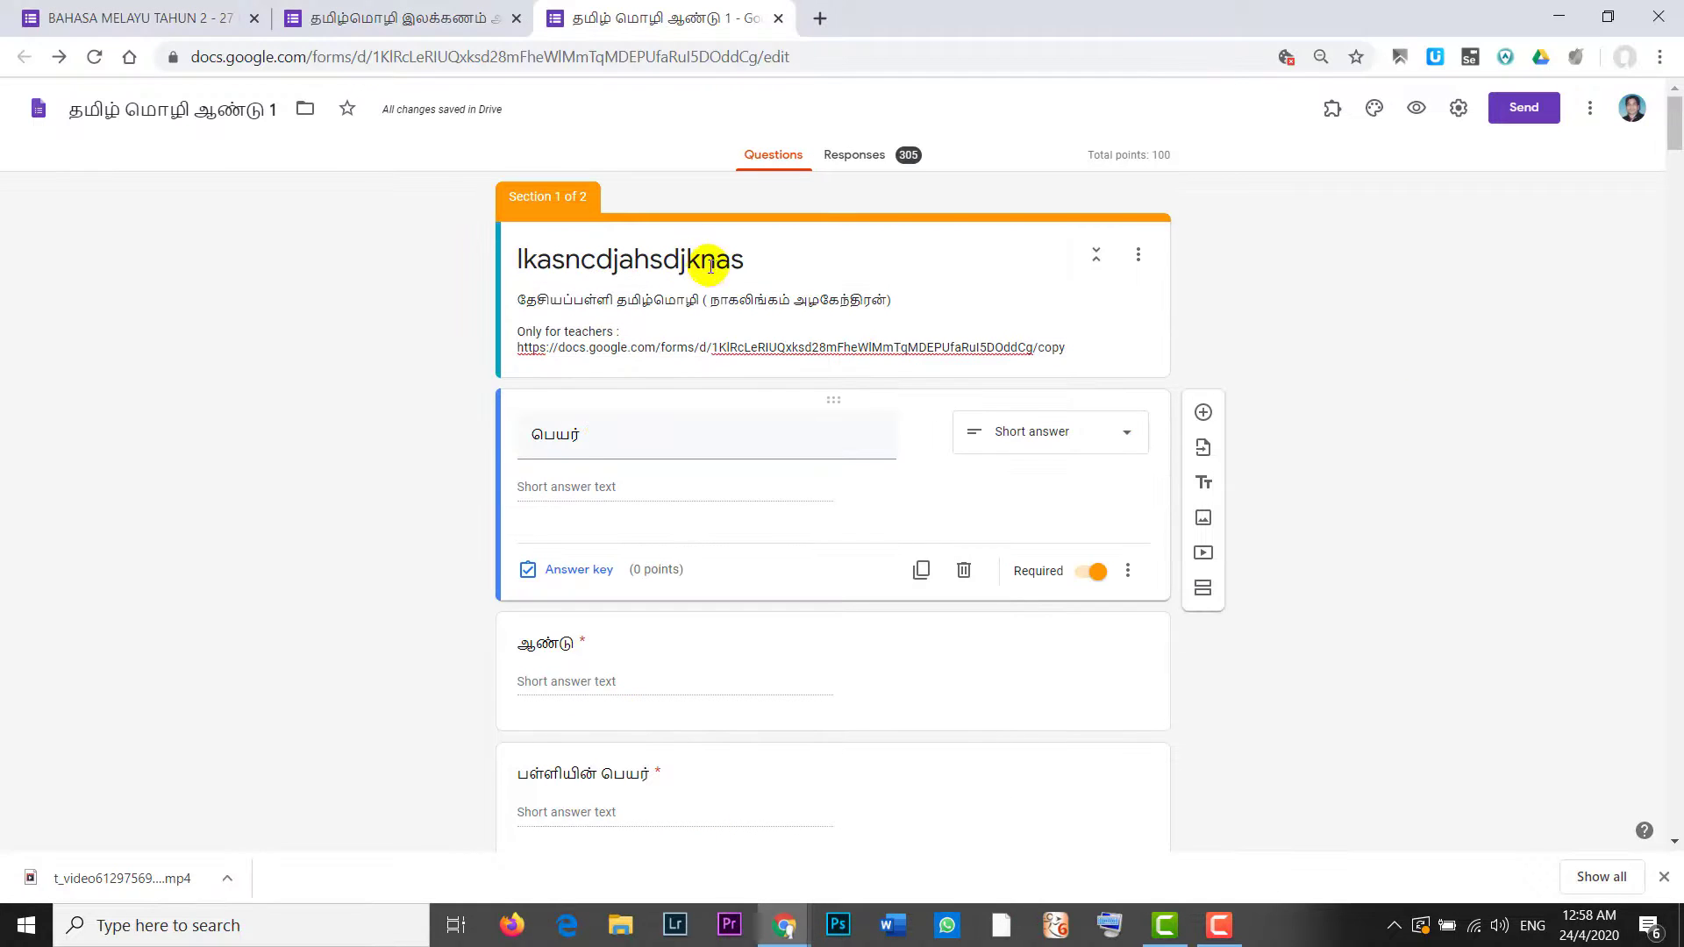
mouse_move(785, 925)
click(906, 819)
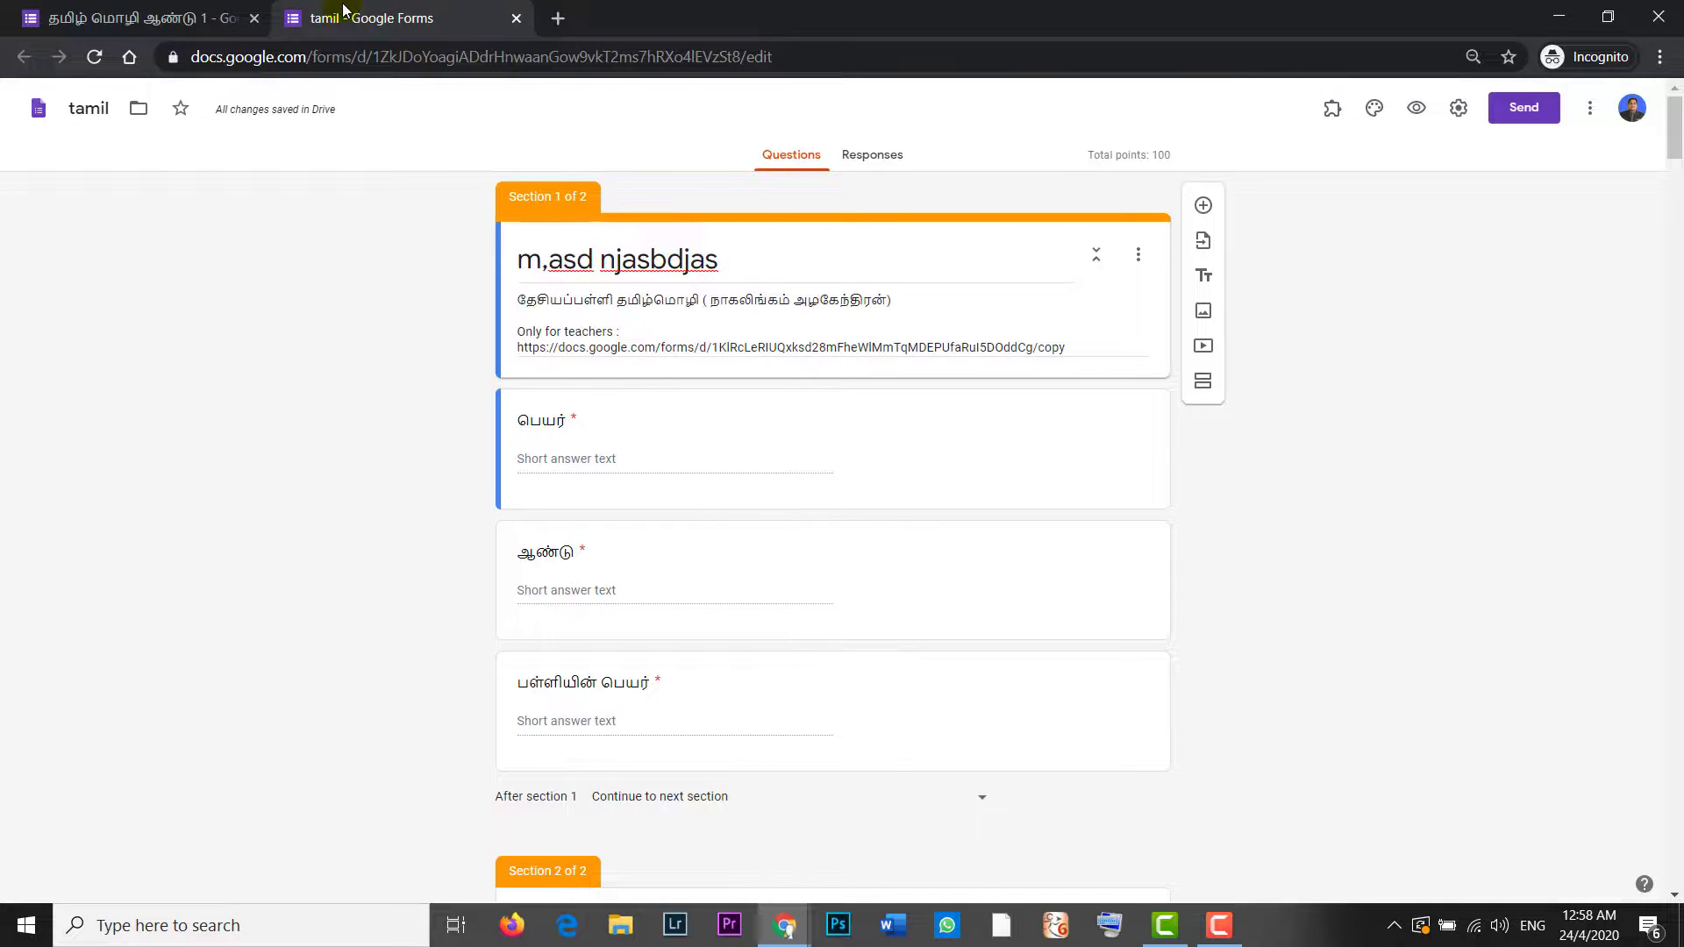
mouse_move(785, 926)
click(696, 850)
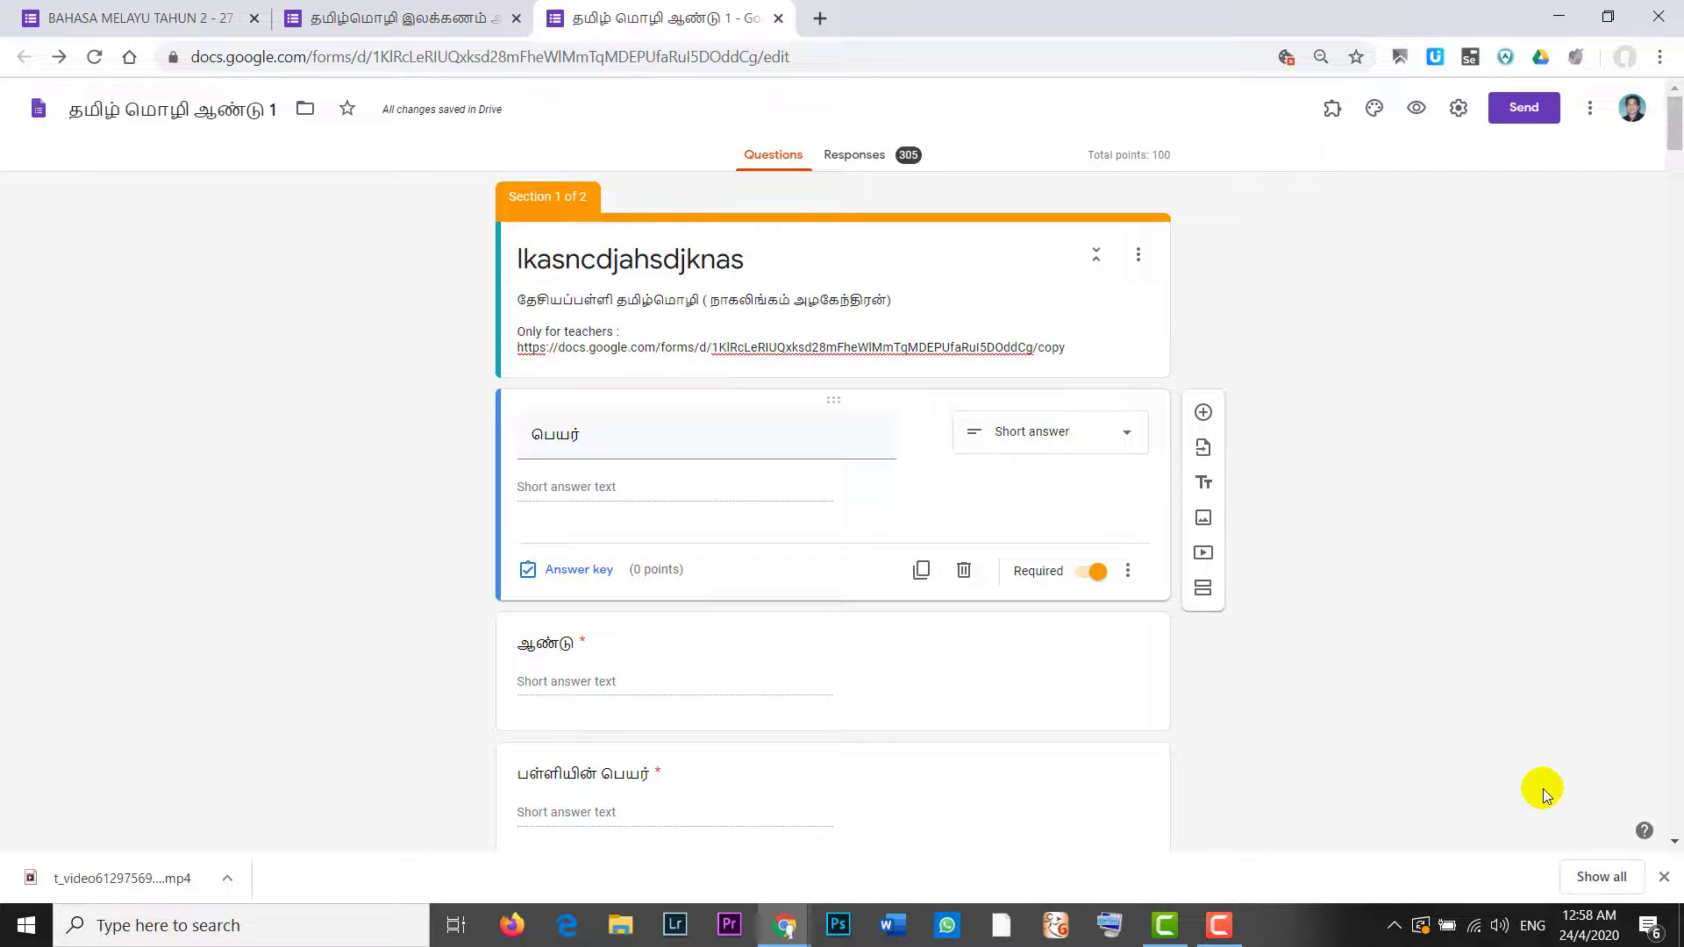
click(783, 931)
click(908, 838)
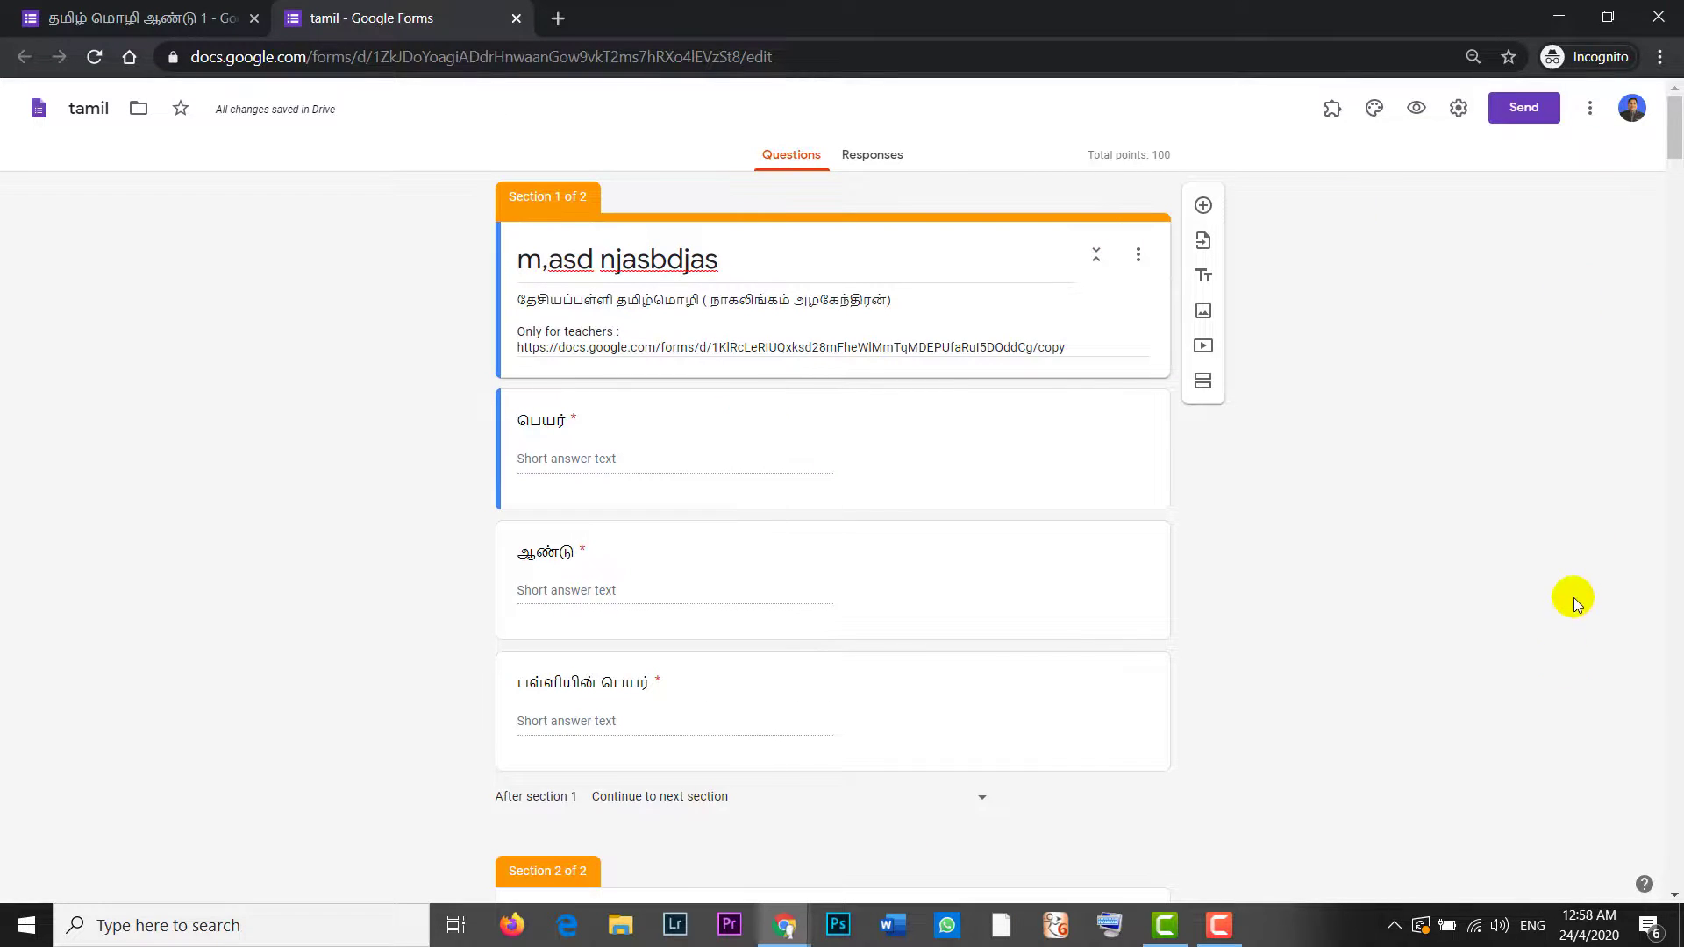
click(1590, 109)
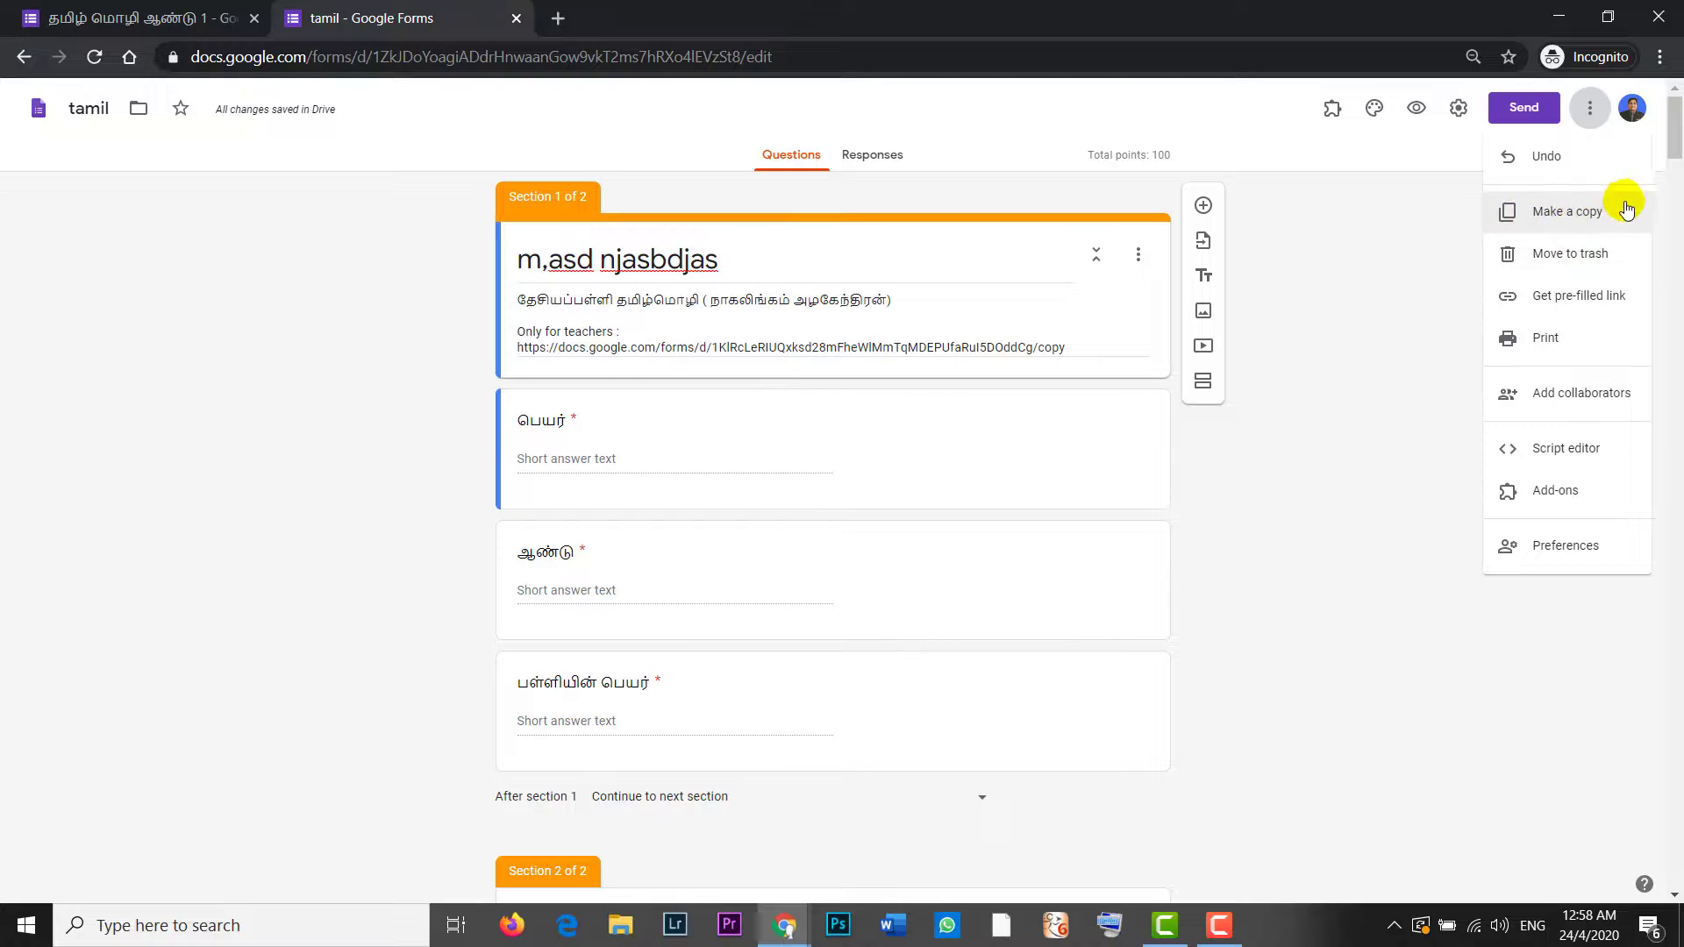
click(1387, 208)
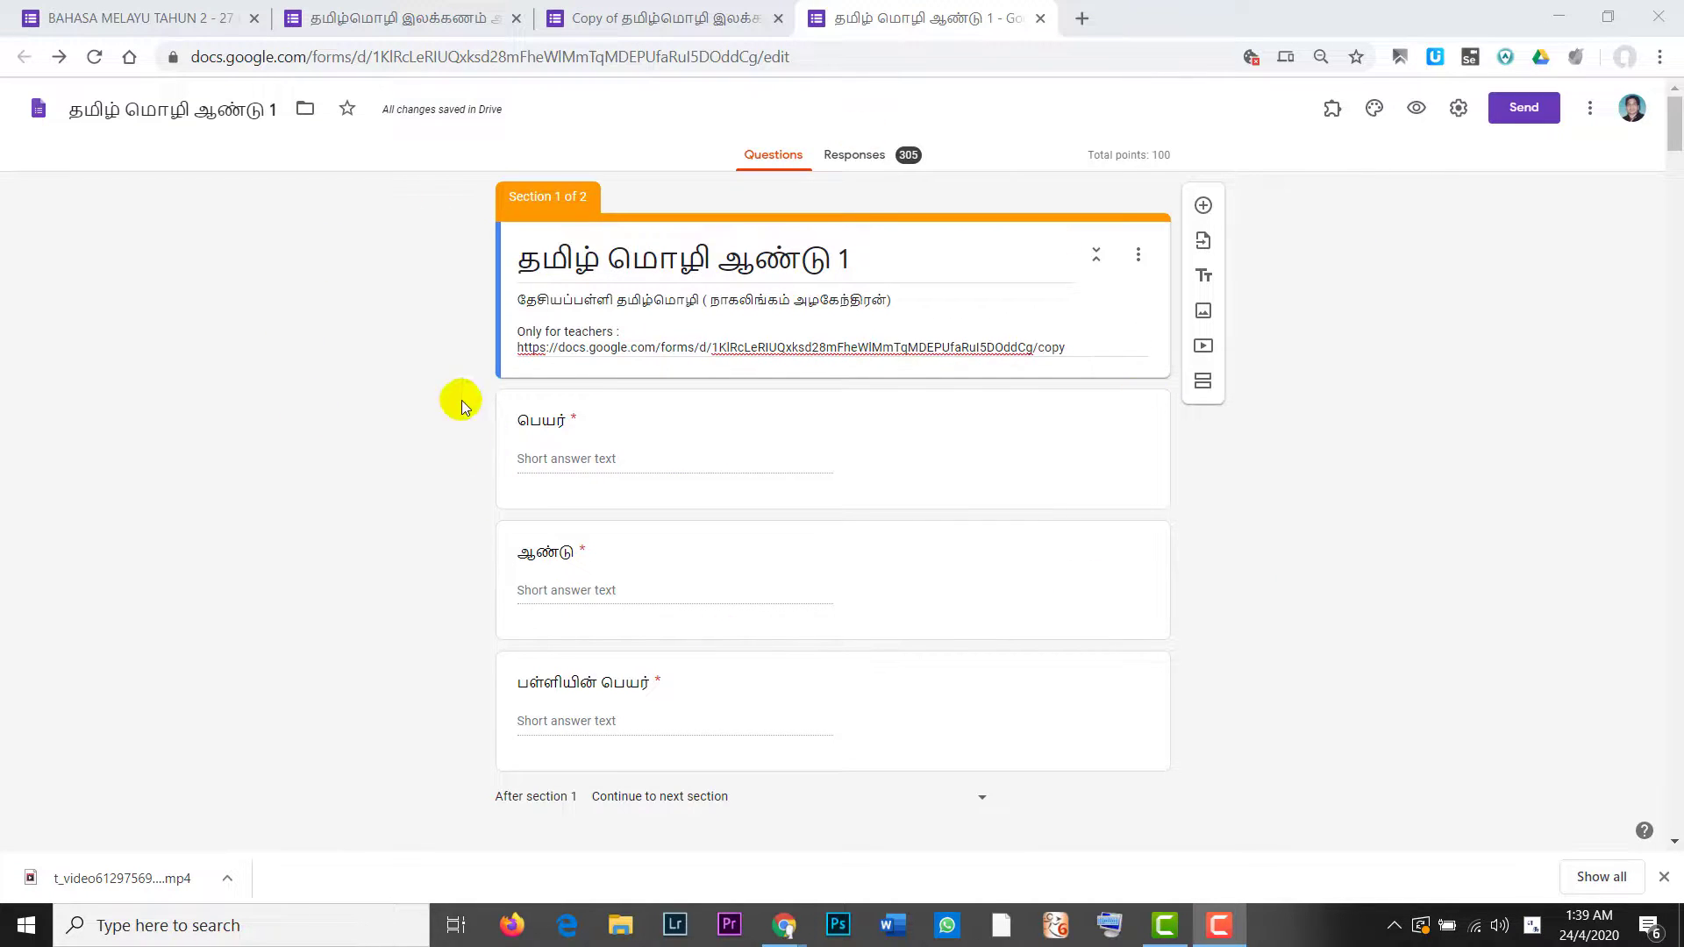
click(1590, 110)
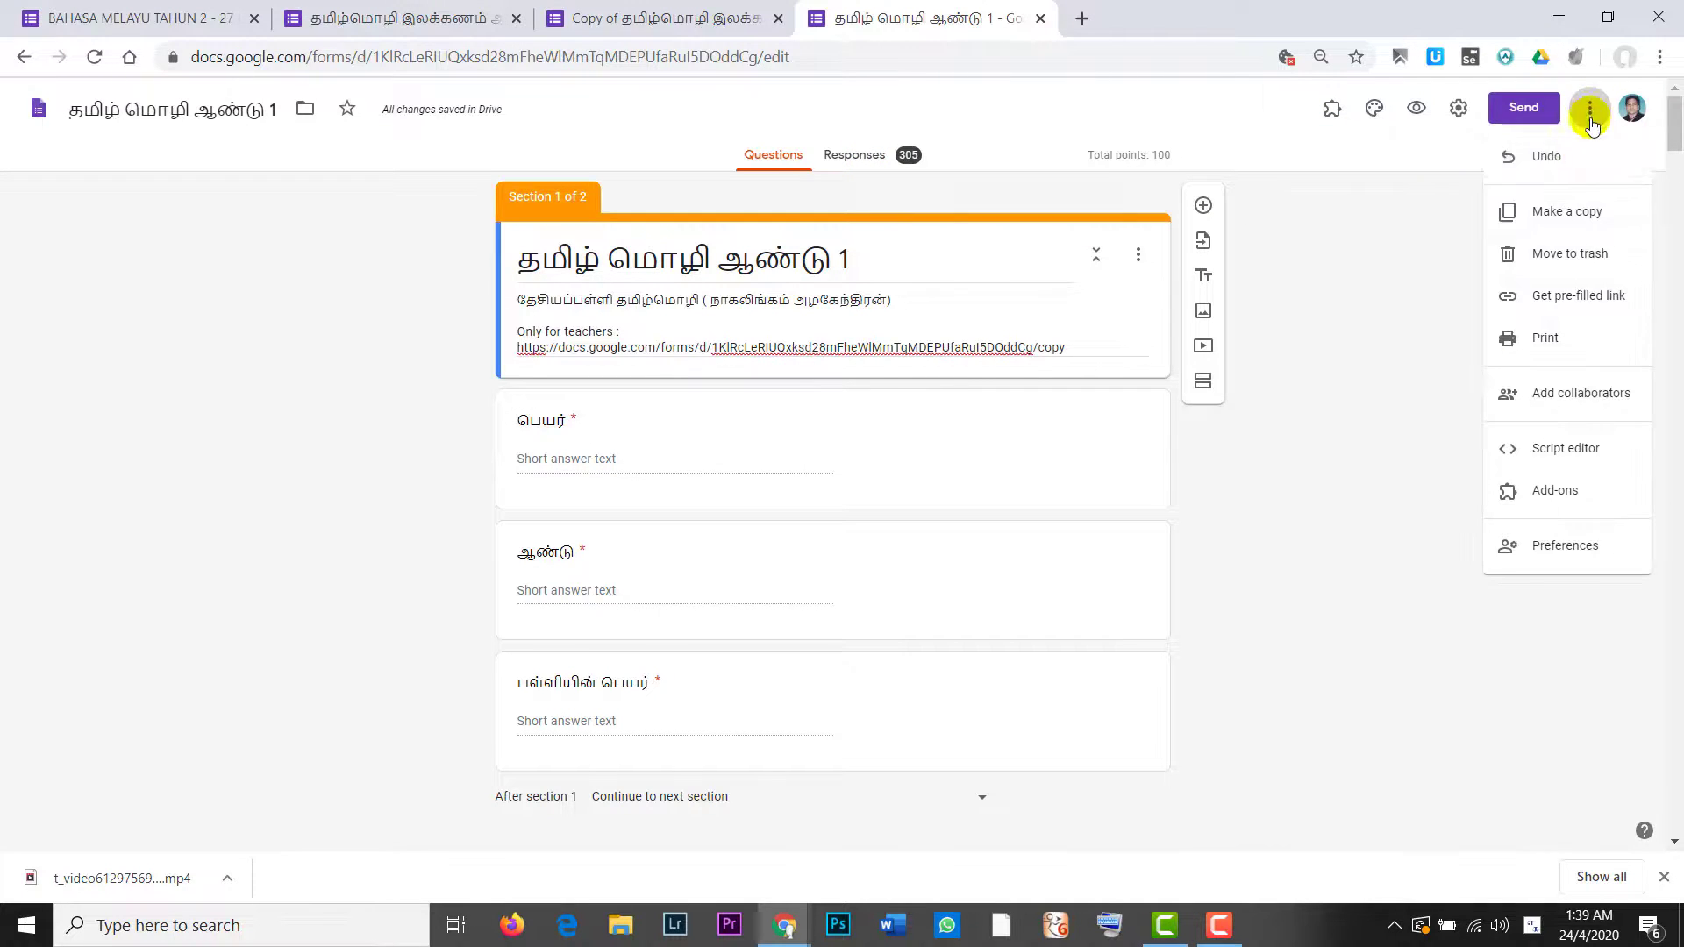
click(1552, 218)
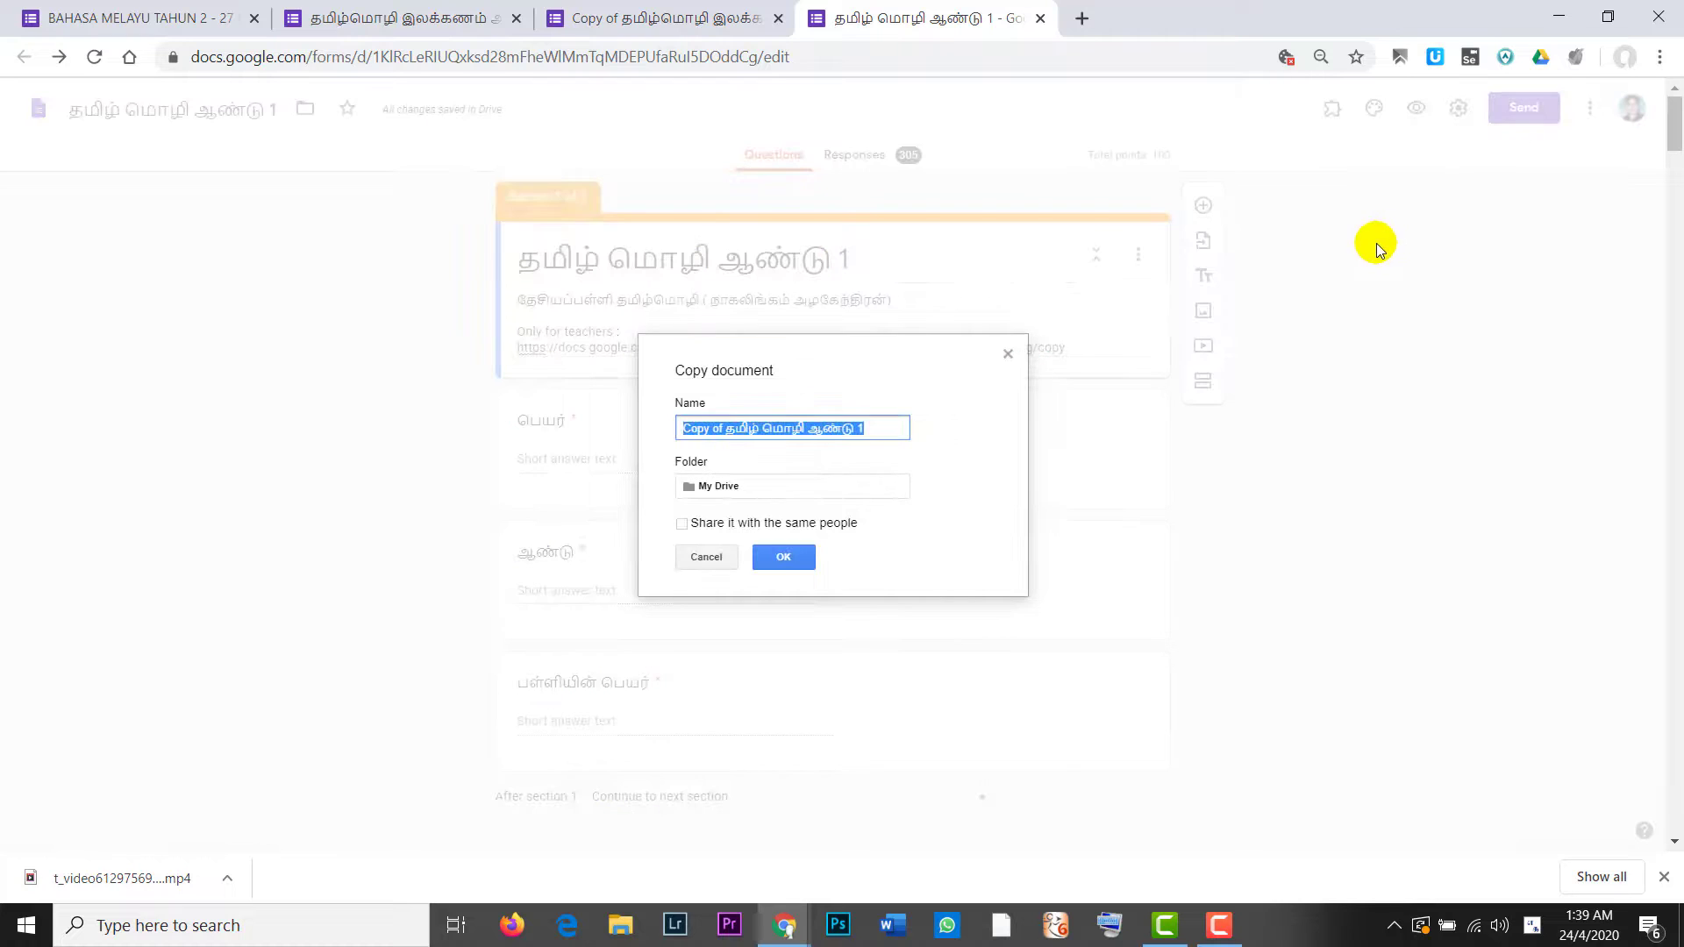
click(1008, 354)
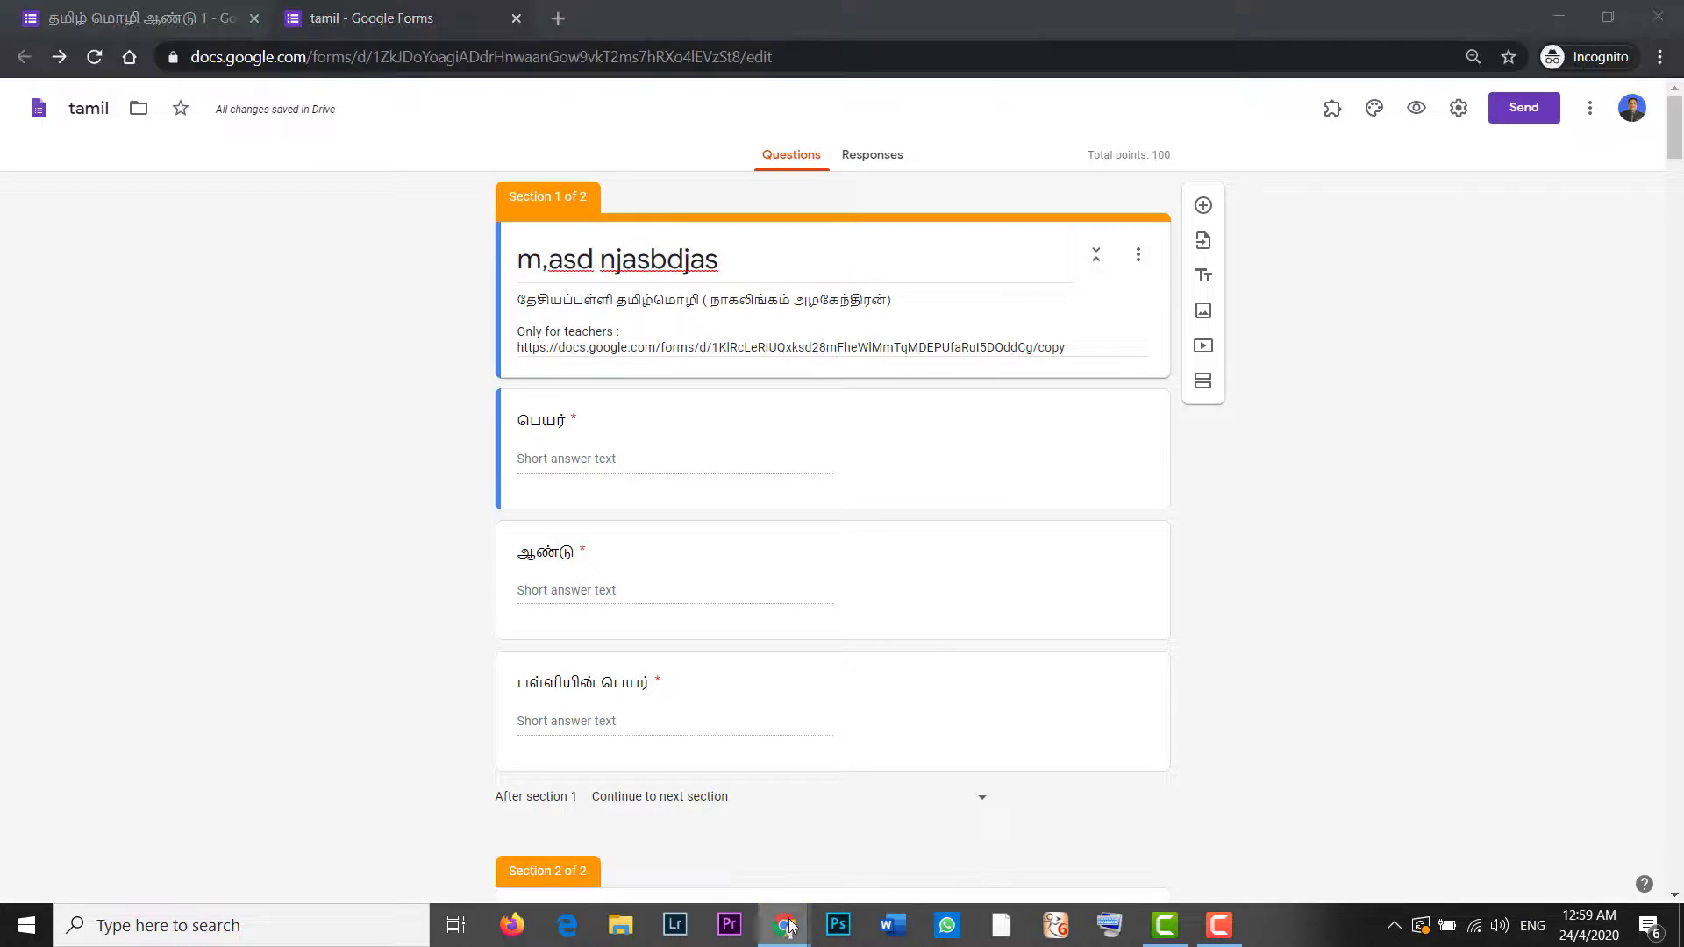
mouse_move(783, 926)
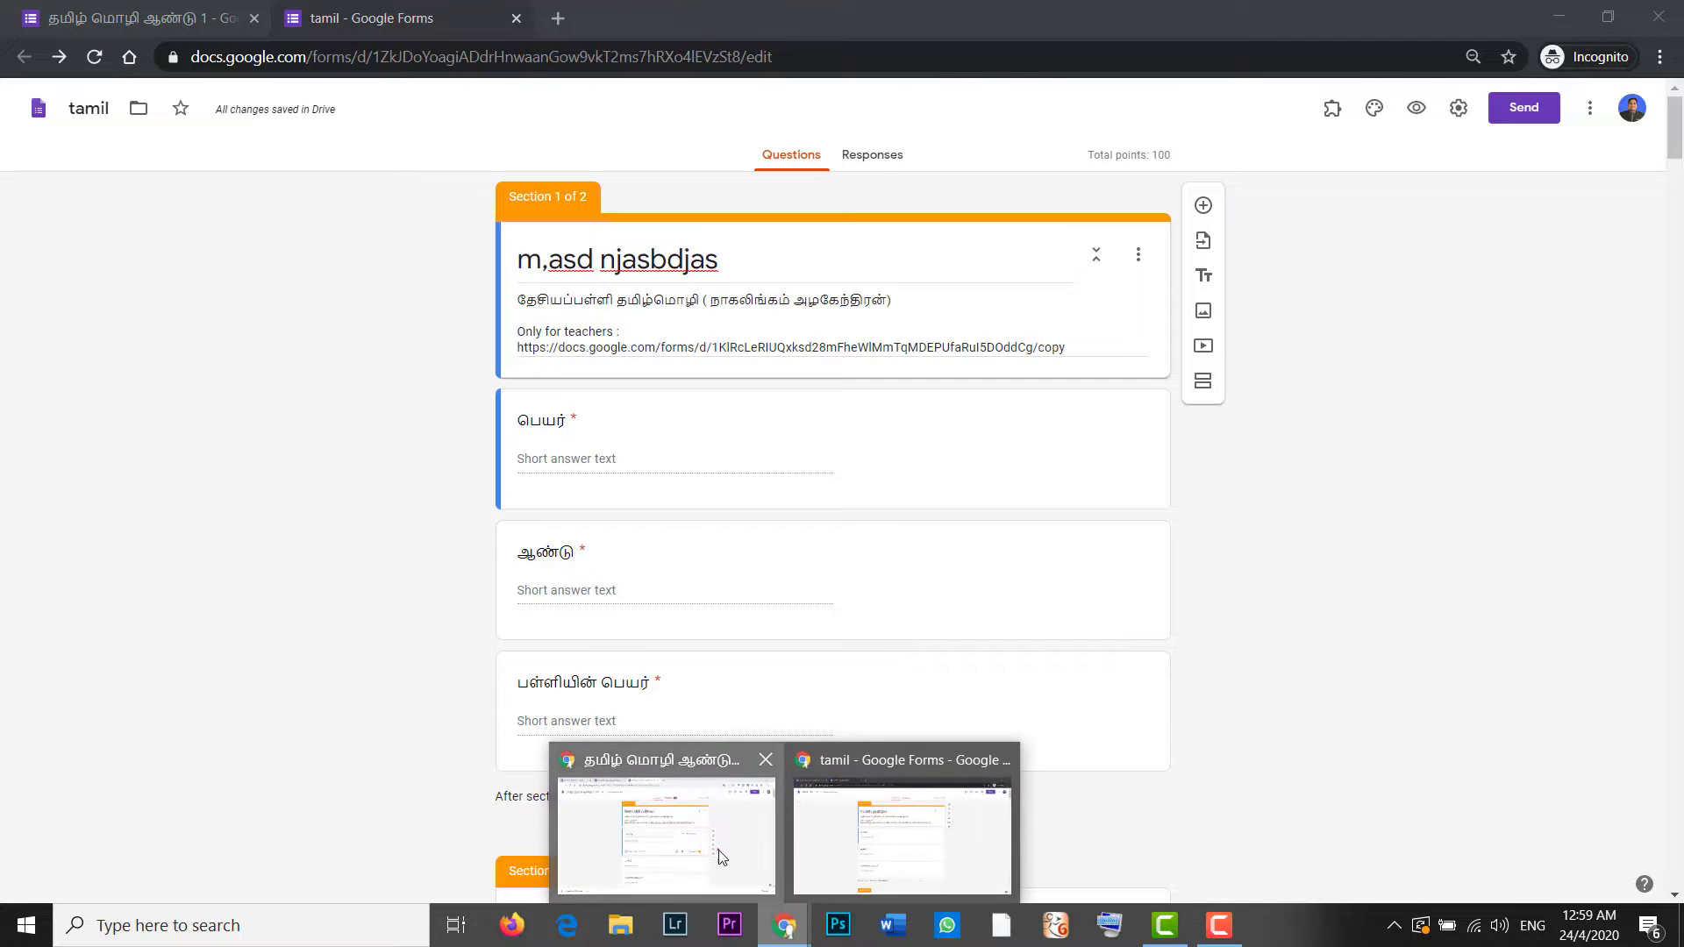
click(714, 850)
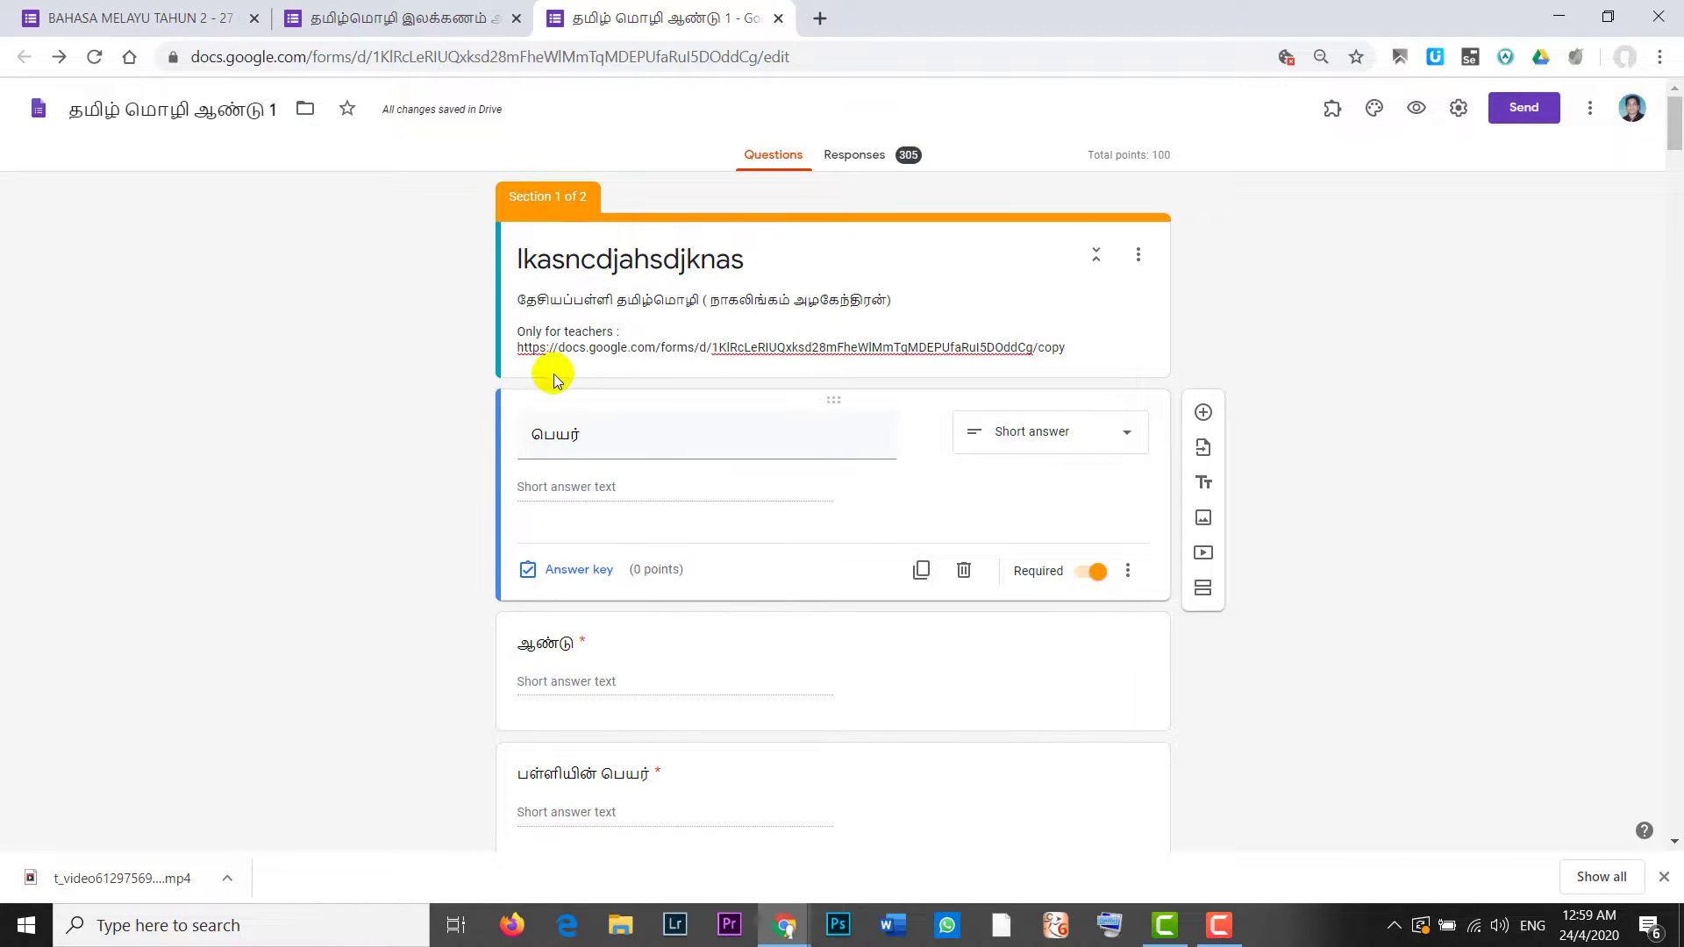